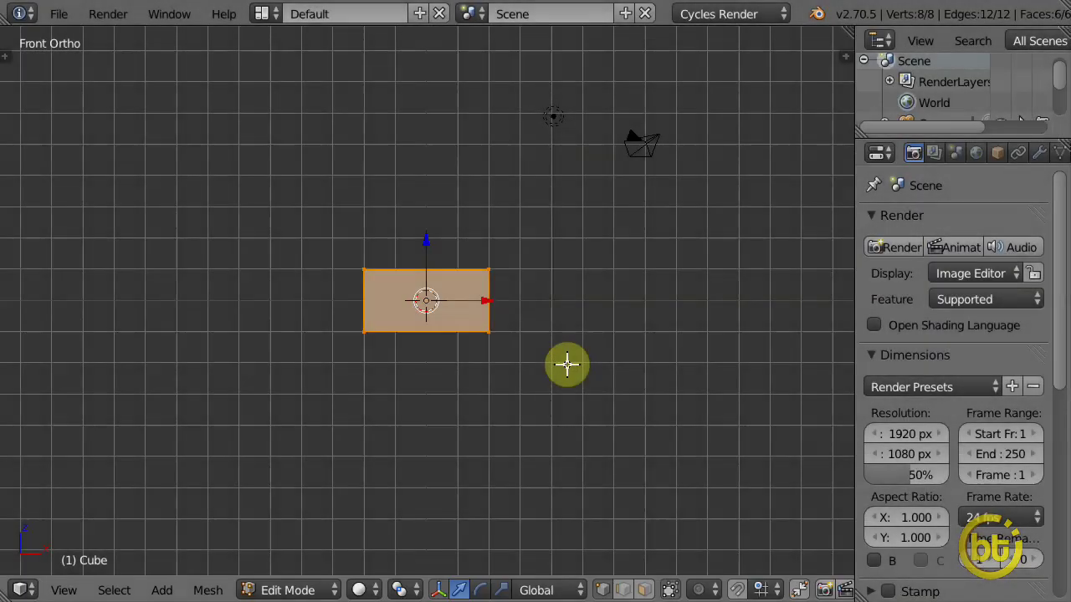
# Delete the box's top face so the box is open-topped.
pyautogui.moveTo(511, 371); pyautogui.dragTo(456, 259, button='middle')
pyautogui.rightClick(456, 260)
pyautogui.press('x')
pyautogui.click(437, 306)
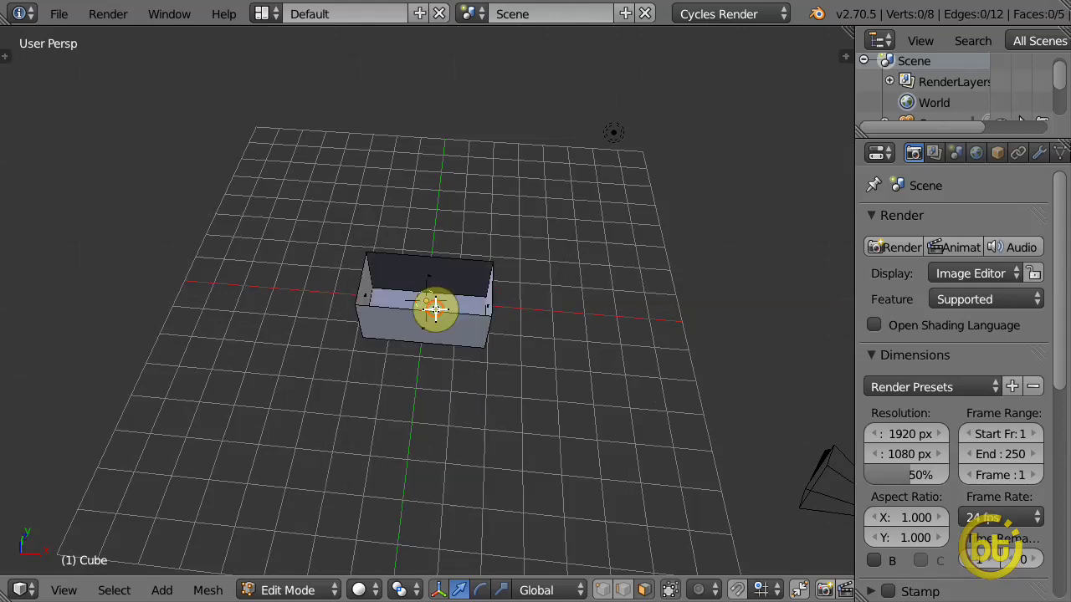
pyautogui.press('KP_1')
# Subdivide the whole mesh with 15 cuts, then switch to edge selection.
pyautogui.press('a')
pyautogui.press('a')
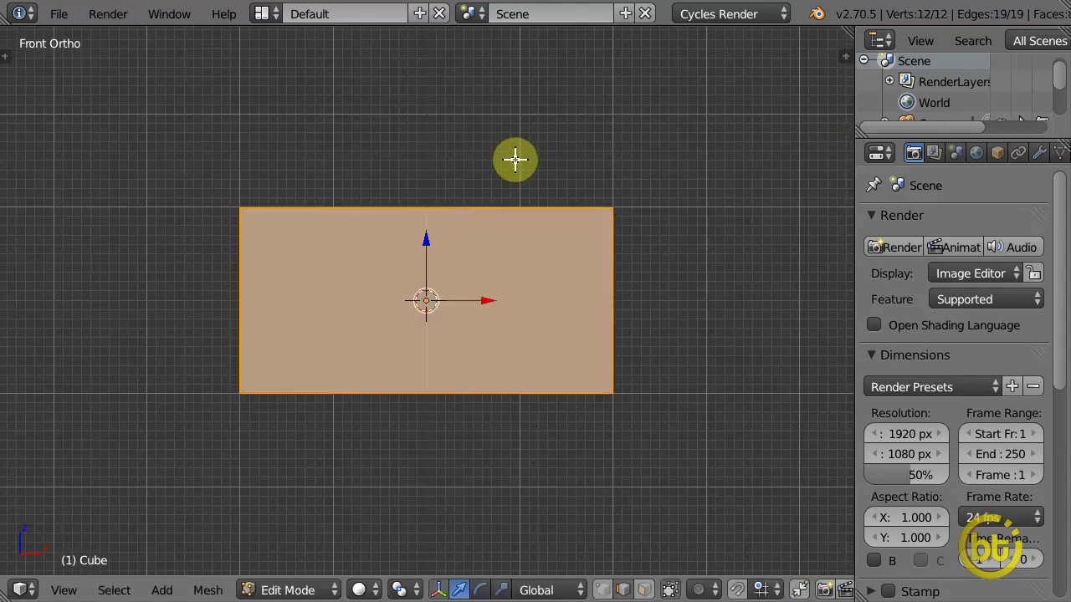
pyautogui.press('w')
pyautogui.click(475, 105)
pyautogui.press('t')
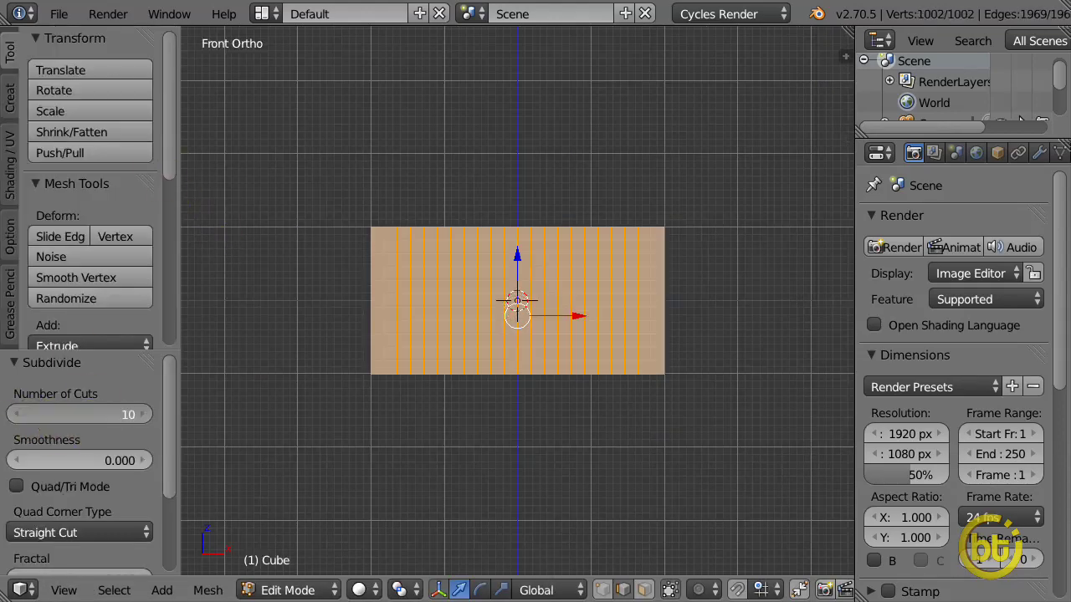
pyautogui.press('Return')
pyautogui.press('t')
pyautogui.hotkey('ctrl', 'Tab')
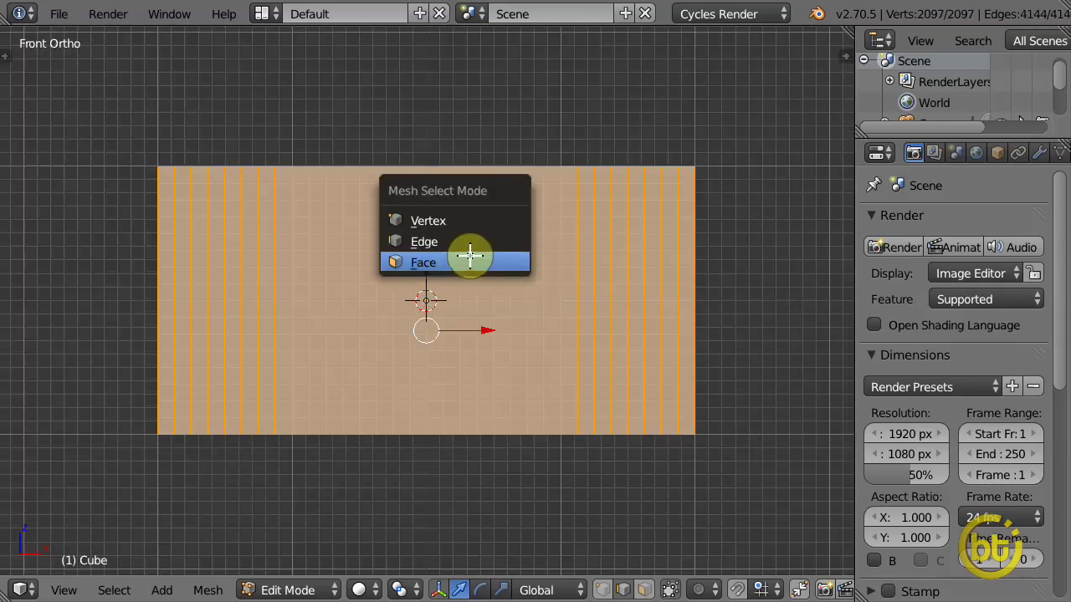
pyautogui.click(451, 260)
pyautogui.hotkey('ctrl', 'Tab')
# Select three corner edge loops of the box and delete them.
pyautogui.click(259, 243)
pyautogui.press('a')
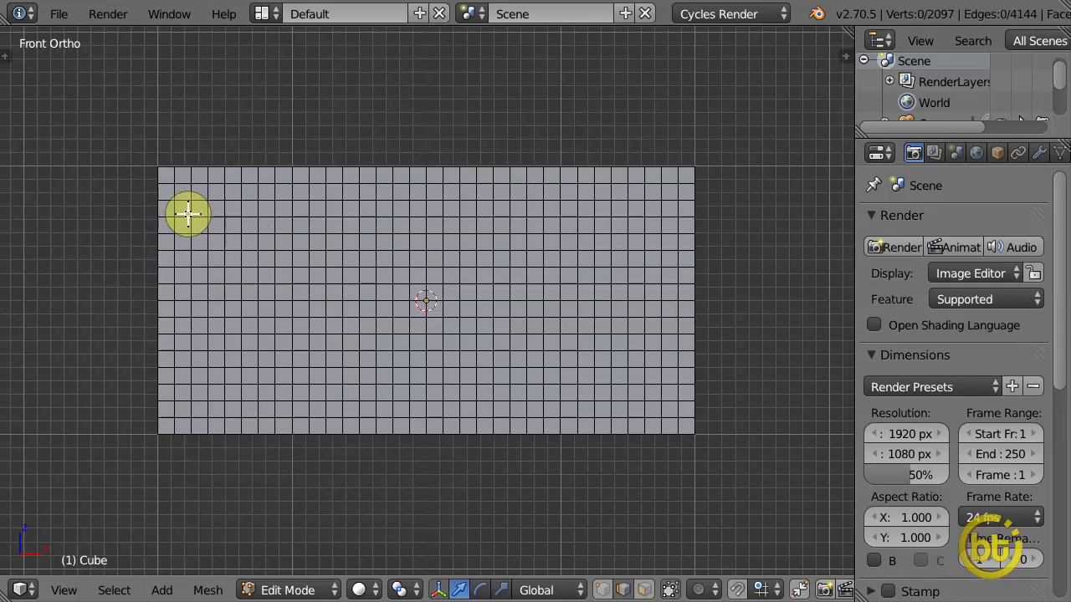
pyautogui.keyDown('alt'); pyautogui.rightClick(186, 215); pyautogui.keyUp('alt')
pyautogui.moveTo(186, 215); pyautogui.dragTo(256, 253, button='middle')
pyautogui.keyDown('alt'); pyautogui.keyDown('shift'); pyautogui.rightClick(215, 194); pyautogui.keyUp('shift'); pyautogui.keyUp('alt')
pyautogui.moveTo(215, 195)
pyautogui.mouseDown(button='middle')
pyautogui.moveTo(358, 201)
pyautogui.moveTo(361, 248)
pyautogui.mouseUp(button='middle')
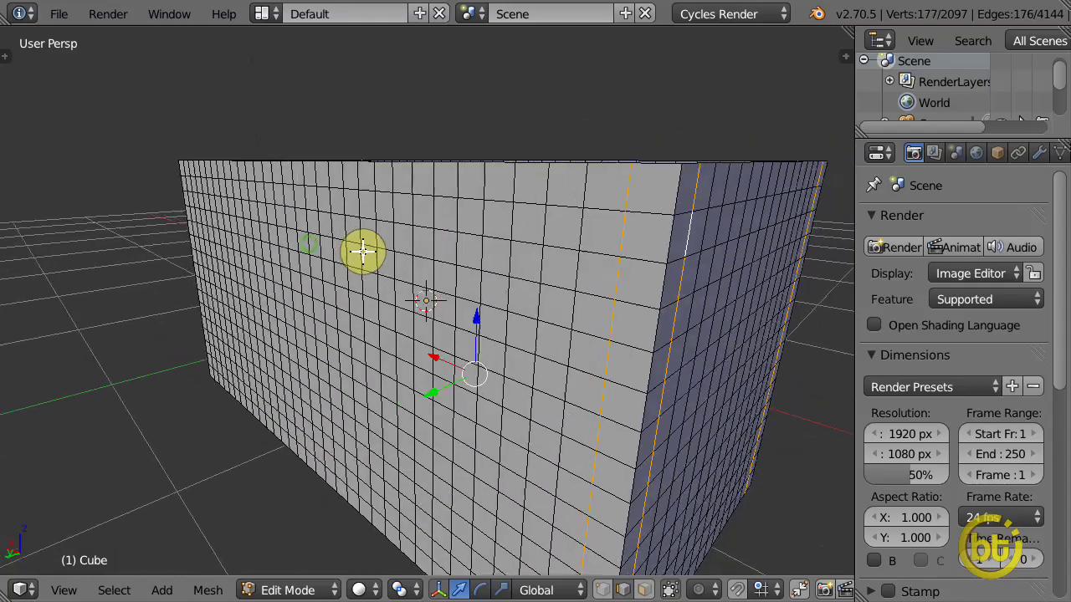
pyautogui.keyDown('alt'); pyautogui.keyDown('shift'); pyautogui.rightClick(53, 215); pyautogui.keyUp('shift'); pyautogui.keyUp('alt')
pyautogui.moveTo(104, 246); pyautogui.dragTo(421, 223, button='middle')
pyautogui.scroll(-4, 421, 222)
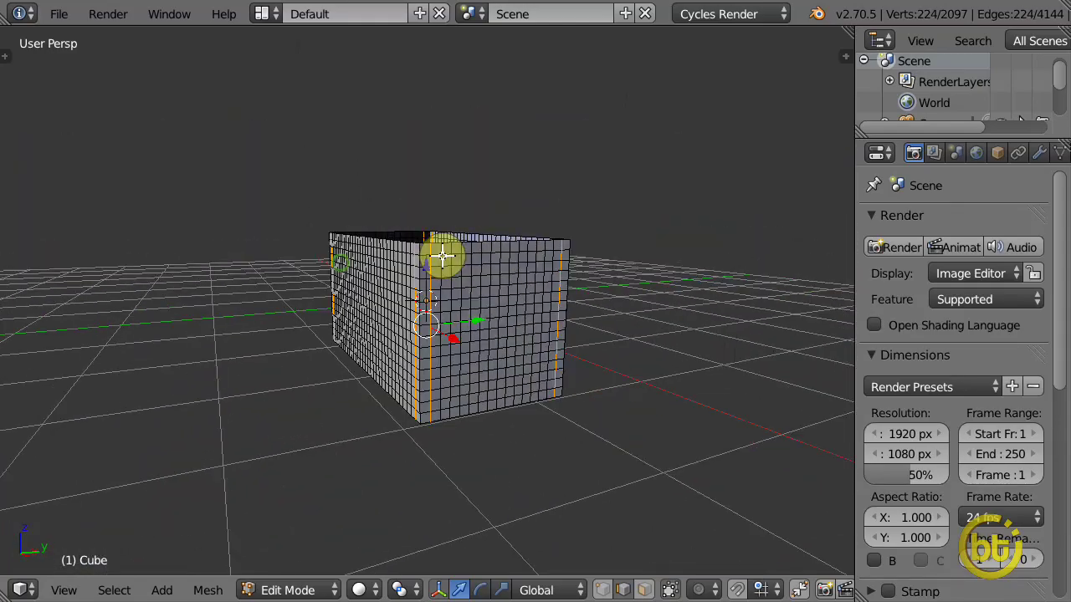
pyautogui.press('x')
pyautogui.click(407, 453)
# Bevel the vertical corner edges with amount 0.2 and 5 segments.
pyautogui.moveTo(407, 452)
pyautogui.mouseDown(button='middle')
pyautogui.moveTo(407, 208)
pyautogui.moveTo(442, 268)
pyautogui.mouseUp(button='middle')
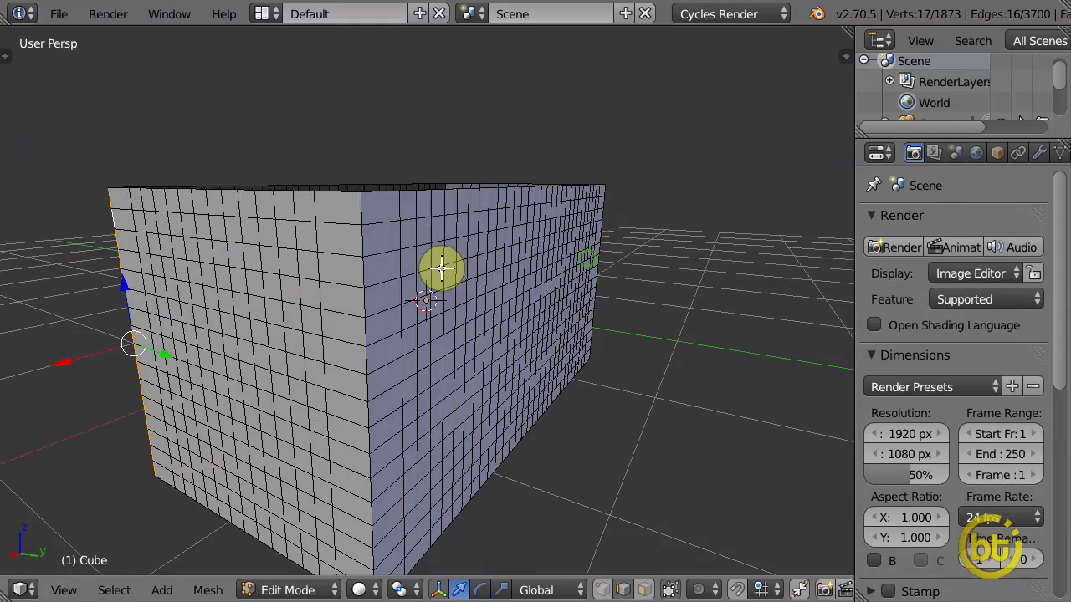
pyautogui.moveTo(360, 239)
pyautogui.mouseDown(button='middle')
pyautogui.moveTo(476, 260)
pyautogui.moveTo(522, 292)
pyautogui.moveTo(229, 261)
pyautogui.mouseUp(button='middle')
pyautogui.keyDown('alt'); pyautogui.keyDown('shift'); pyautogui.rightClick(554, 248); pyautogui.keyUp('shift'); pyautogui.keyUp('alt')
pyautogui.hotkey('ctrl', 'z')
pyautogui.keyDown('alt'); pyautogui.keyDown('shift'); pyautogui.rightClick(430, 262); pyautogui.keyUp('shift'); pyautogui.keyUp('alt')
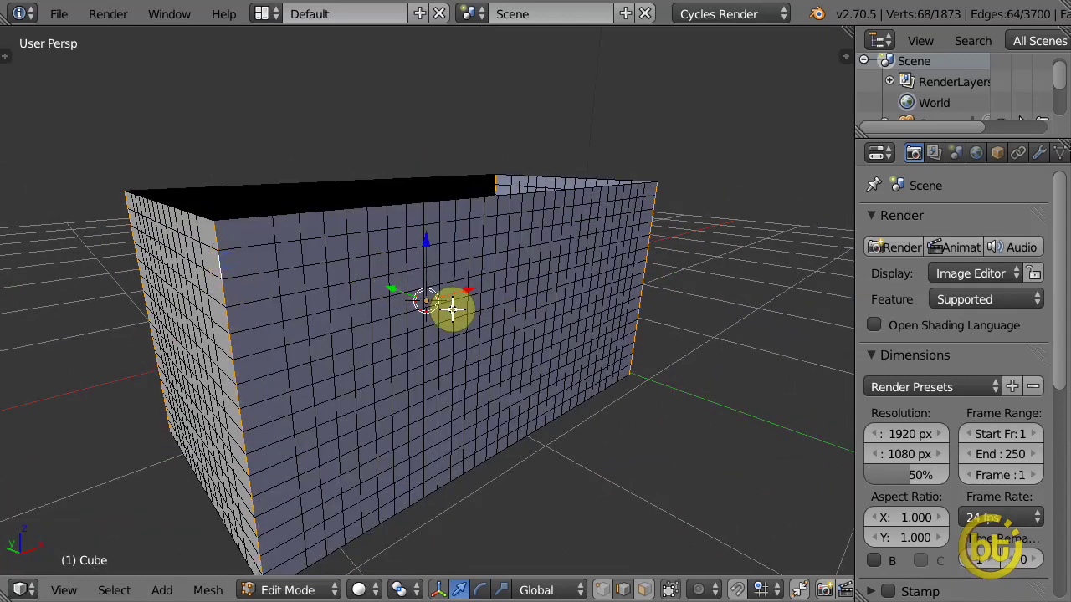
pyautogui.hotkey('ctrl', 'b')
pyautogui.click(478, 323)
pyautogui.write('t')
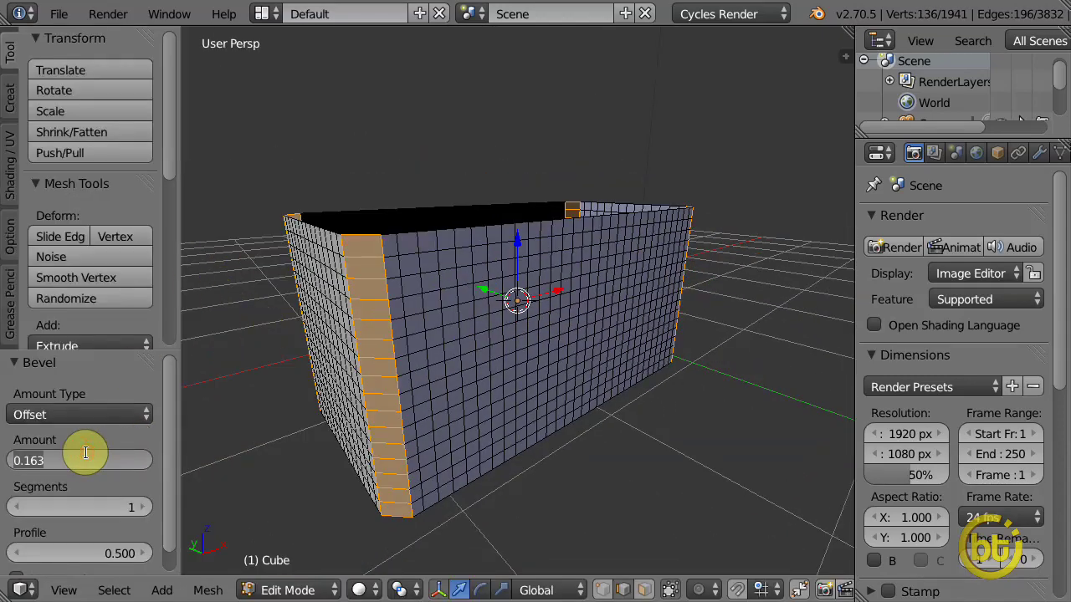
pyautogui.write('0.2')
pyautogui.press('Return')
pyautogui.click(144, 508)
pyautogui.click(144, 507)
pyautogui.click(144, 507)
pyautogui.click(144, 508)
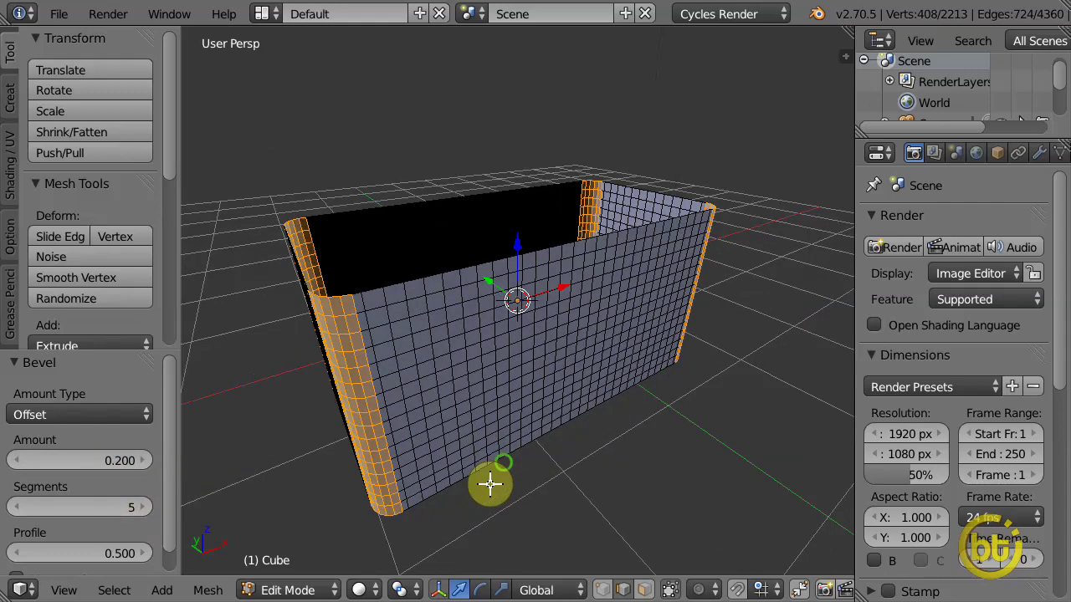
pyautogui.press('a')
pyautogui.press('KP_1')
# Box-select the flat side panel faces from the front and right views.
pyautogui.press('3')
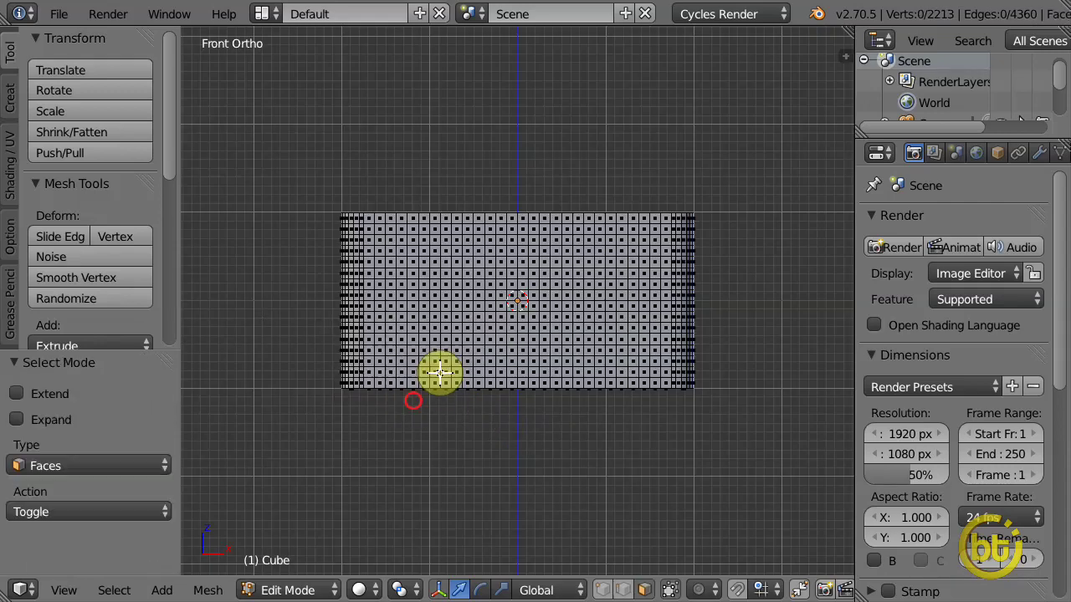
pyautogui.scroll(2, 521, 268)
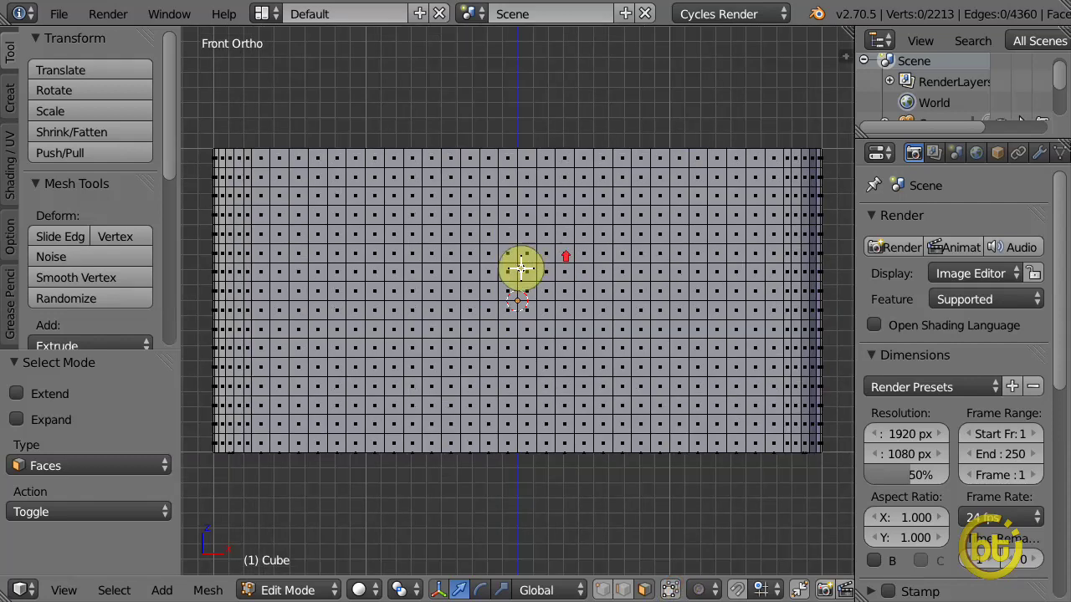
pyautogui.press('t')
pyautogui.press('b')
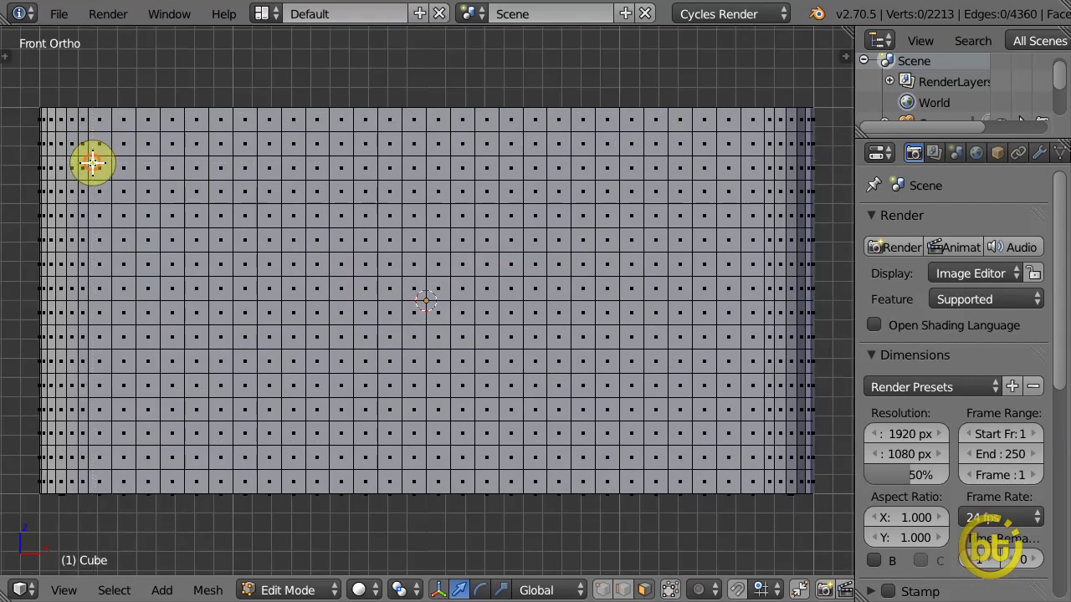
pyautogui.moveTo(92, 163)
pyautogui.mouseDown()
pyautogui.moveTo(753, 455)
pyautogui.moveTo(755, 446)
pyautogui.mouseUp()
pyautogui.press('KP_3')
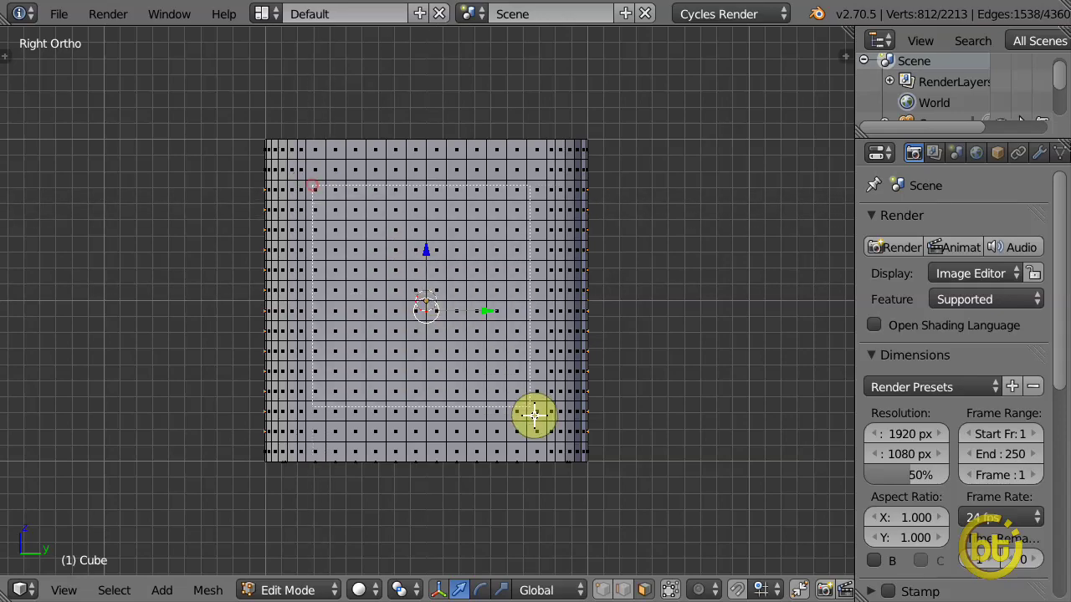
pyautogui.moveTo(540, 437); pyautogui.dragTo(541, 416)
pyautogui.press('KP_5')
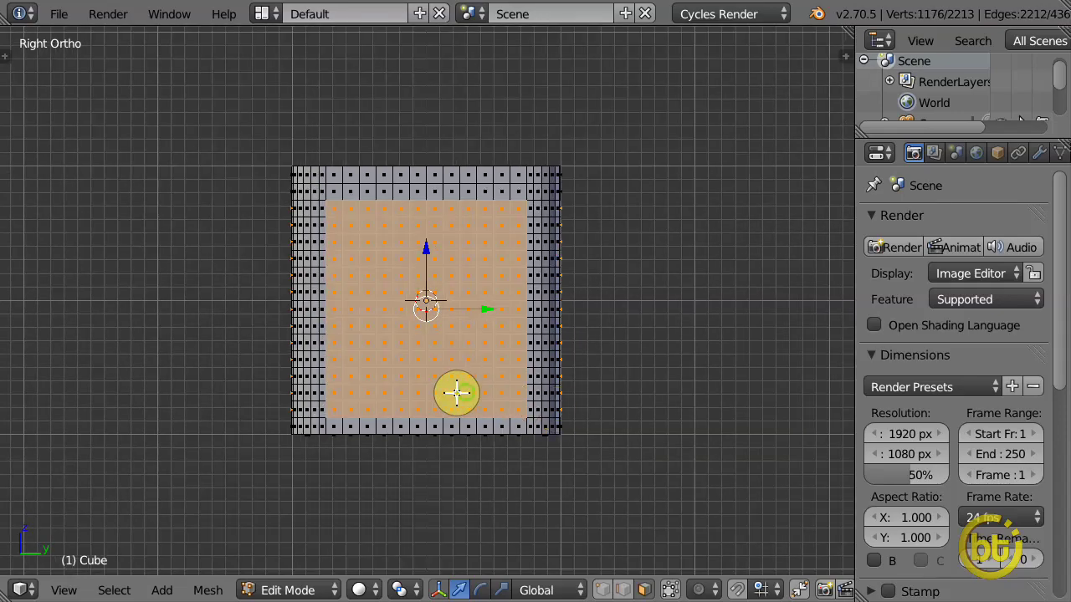
pyautogui.moveTo(454, 390); pyautogui.dragTo(776, 561, button='middle')
pyautogui.click(670, 591)
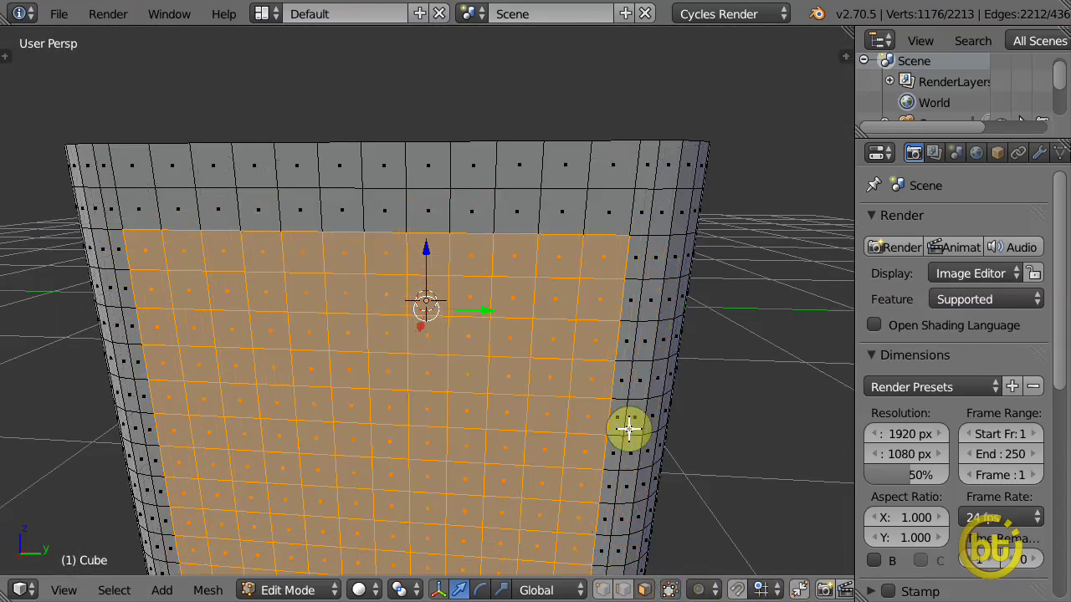
# Separate the selected panel faces into their own object, Cube.001.
pyautogui.press('p')
pyautogui.click(626, 421)
pyautogui.press('KP_1')
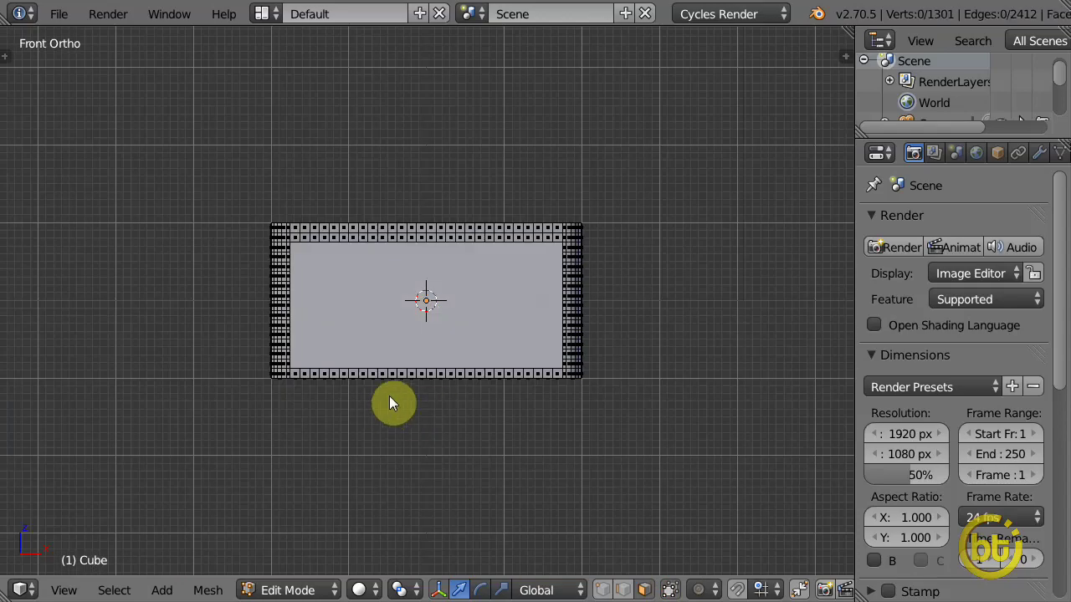
pyautogui.press('Tab')
# Edit the separated Cube.001 panel object and select all its faces.
pyautogui.rightClick(411, 325)
pyautogui.press('Tab')
pyautogui.press('a')
pyautogui.scroll(4, 414, 326)
pyautogui.scroll(2, 414, 326)
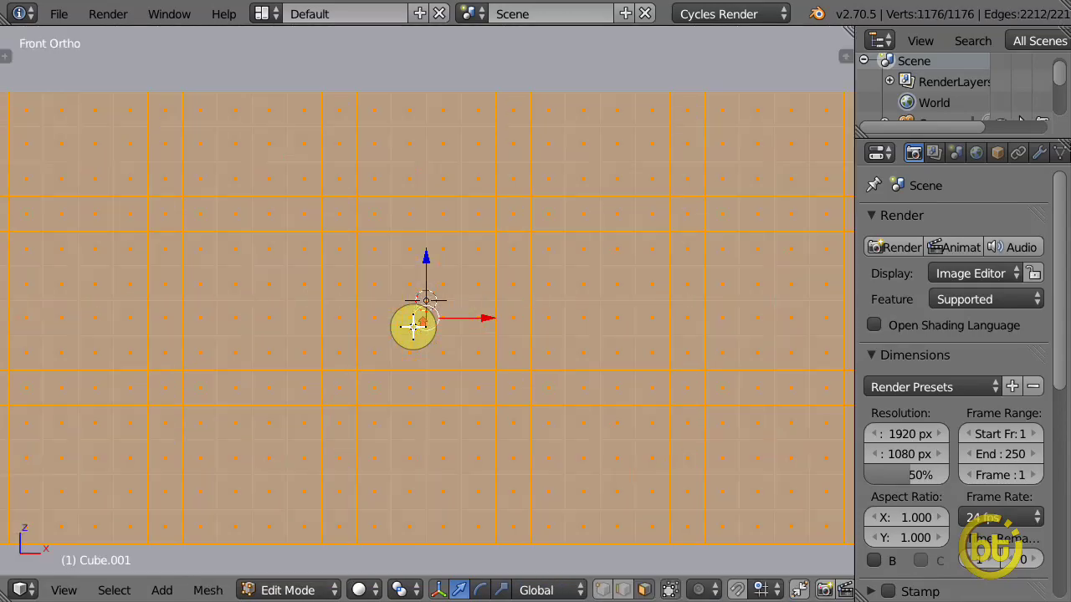
pyautogui.scroll(-8, 377, 257)
pyautogui.scroll(2, 543, 375)
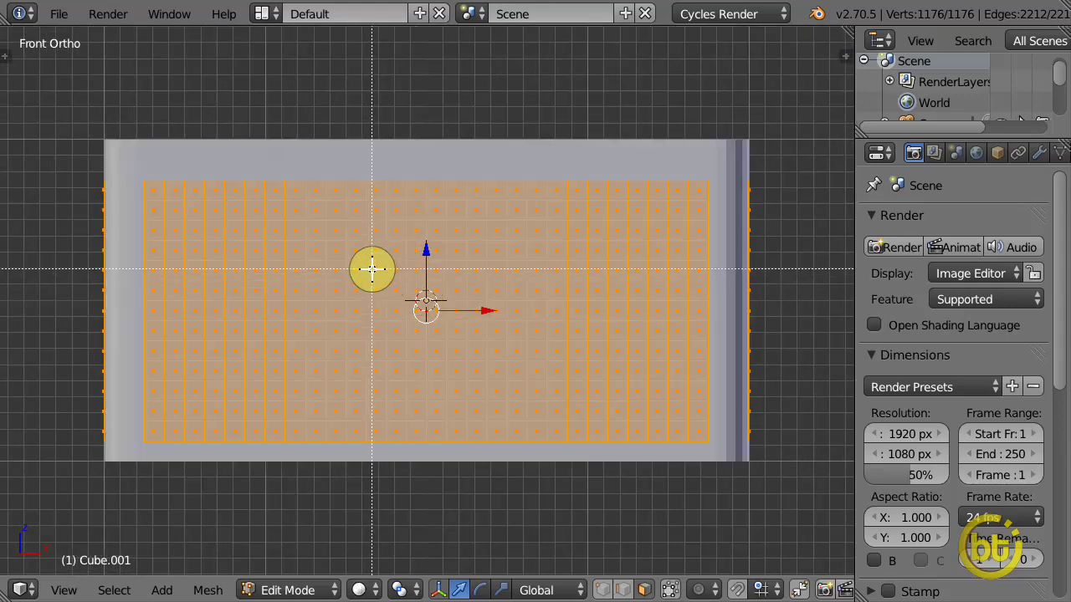
# Deselect the central patch of faces so only the surrounding panel faces stay selected.
pyautogui.moveTo(376, 267); pyautogui.dragTo(512, 313)
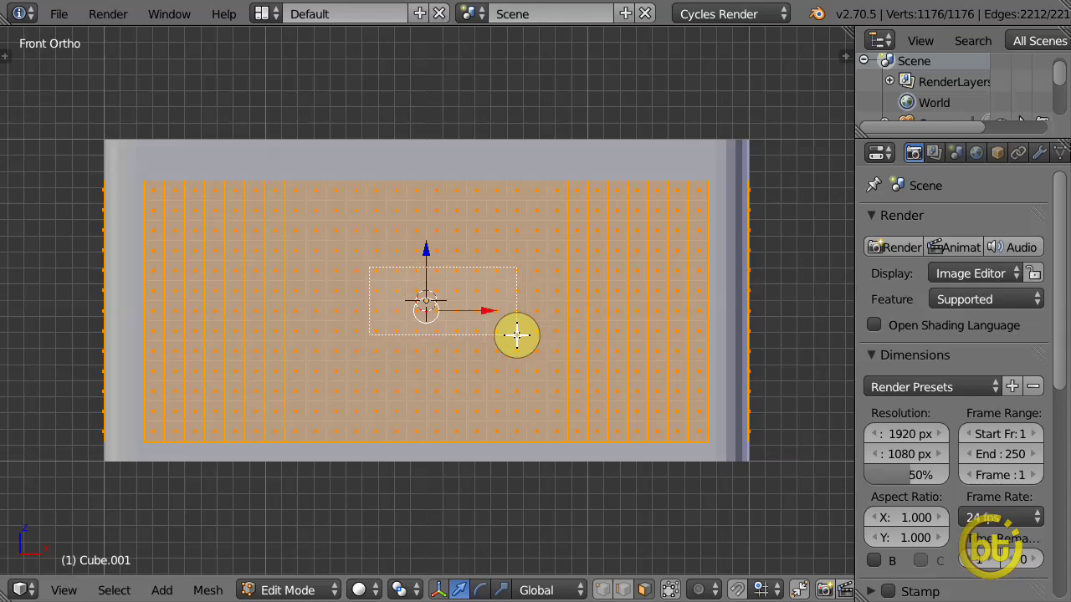
pyautogui.moveTo(525, 336); pyautogui.dragTo(527, 335, button='middle')
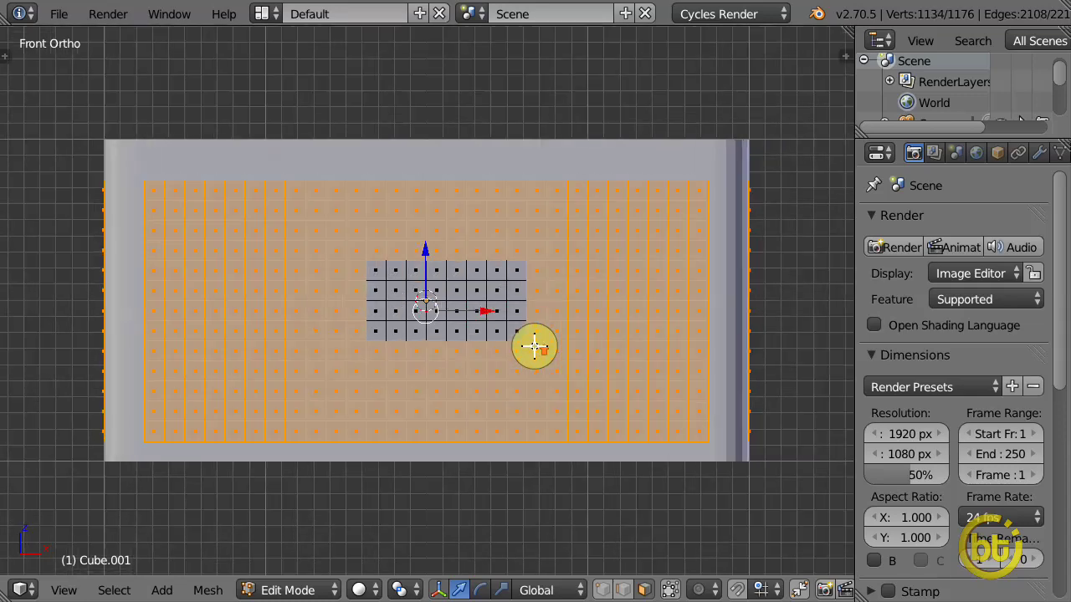
pyautogui.scroll(2, 531, 343)
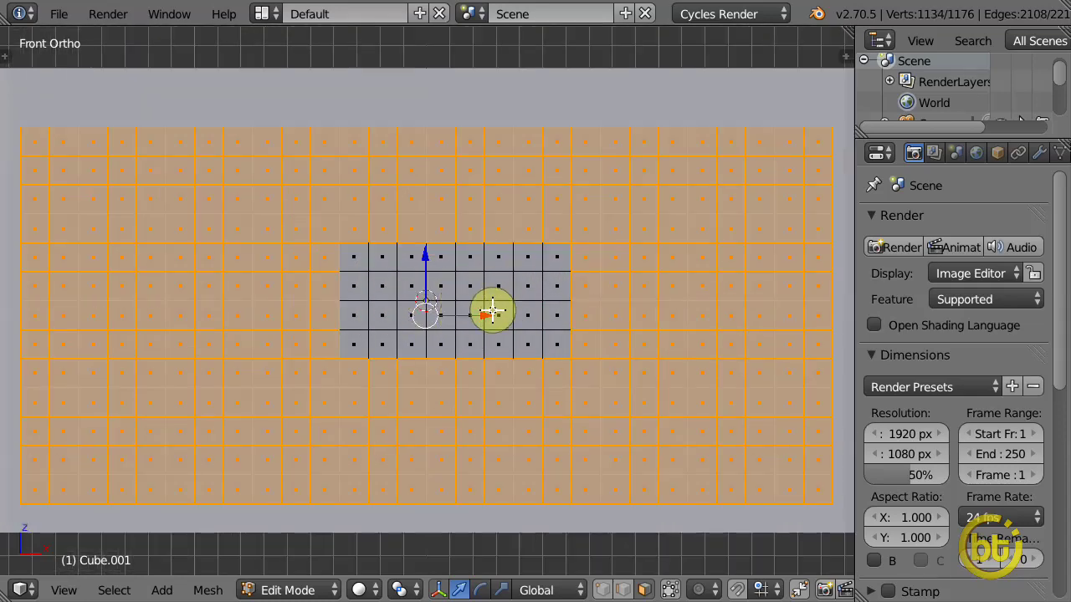
pyautogui.keyDown('alt'); pyautogui.keyDown('shift'); pyautogui.rightClick(547, 246); pyautogui.keyUp('shift'); pyautogui.keyUp('alt')
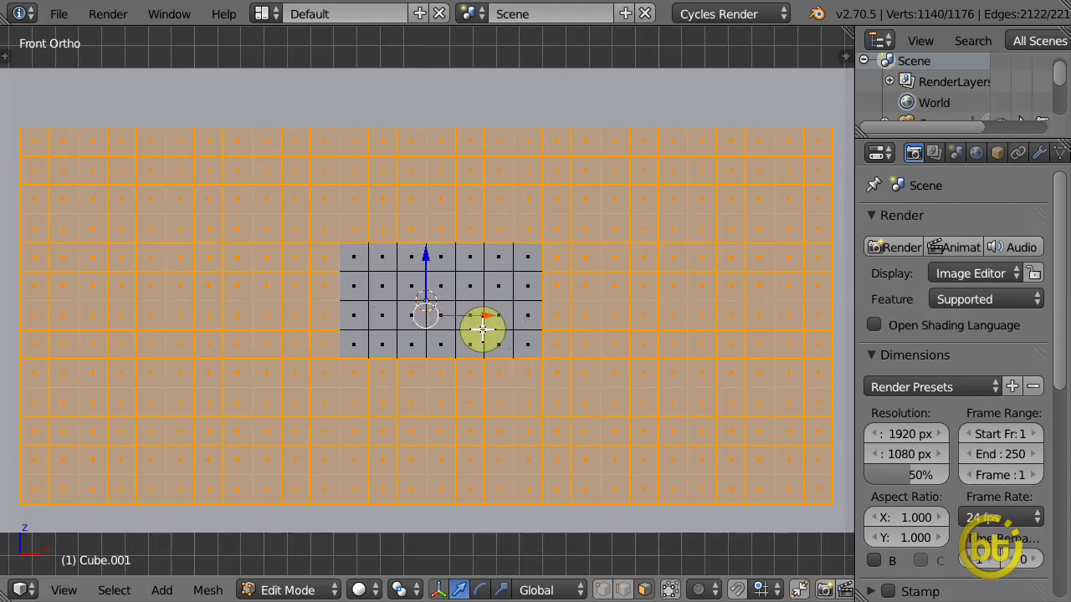
pyautogui.moveTo(348, 325); pyautogui.dragTo(350, 326, button='middle')
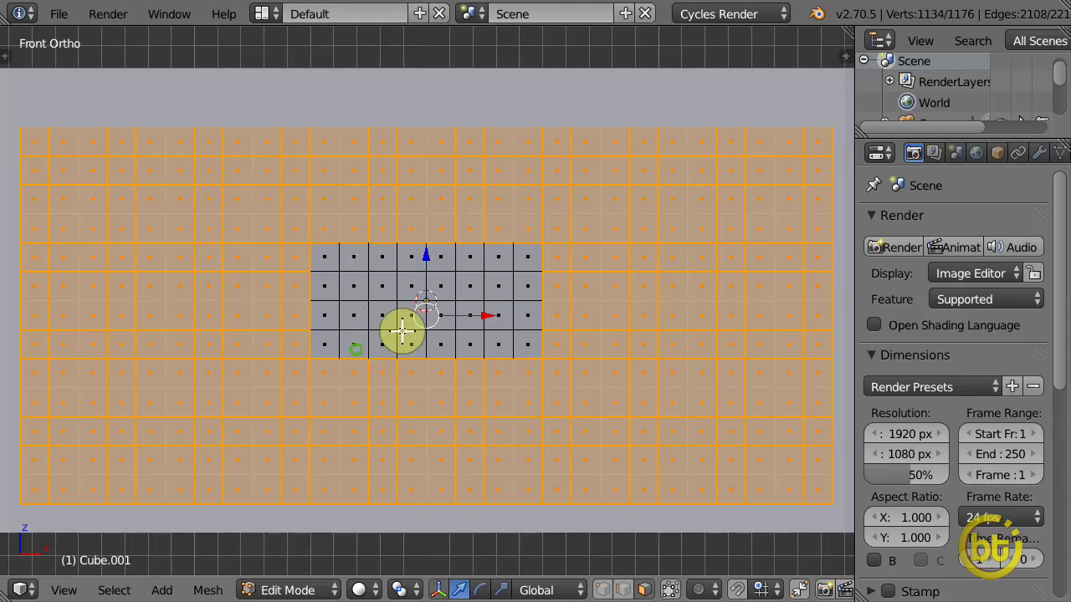
pyautogui.scroll(-1, 502, 310)
# Inset the selected faces individually by 0.02 and keep the inner faces selected.
pyautogui.press('i')
pyautogui.click(649, 336)
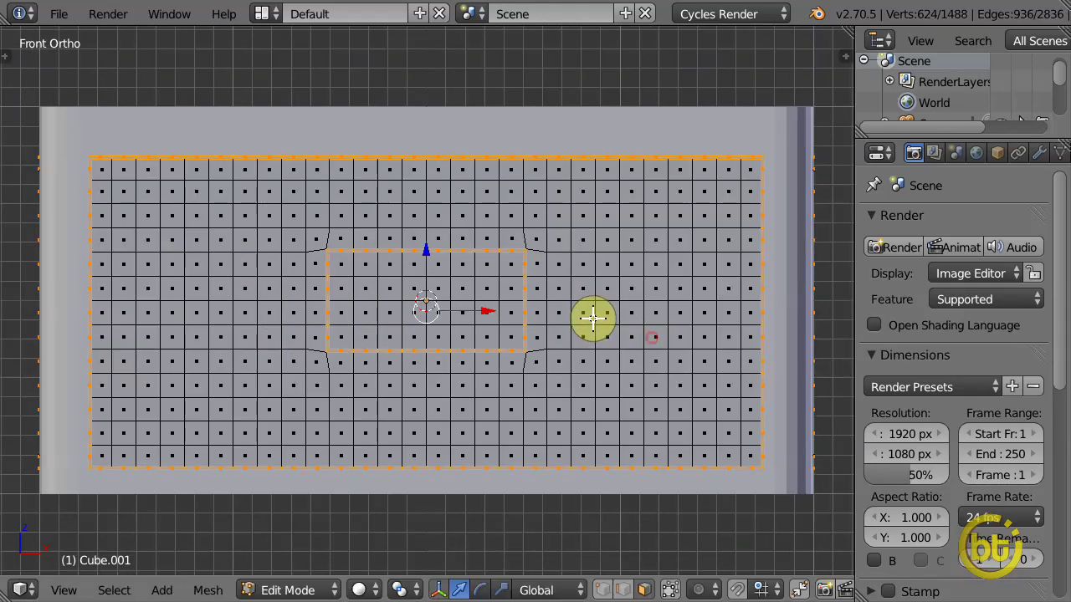
pyautogui.press('F6')
pyautogui.click(776, 531)
pyautogui.click(764, 555)
pyautogui.write('.02')
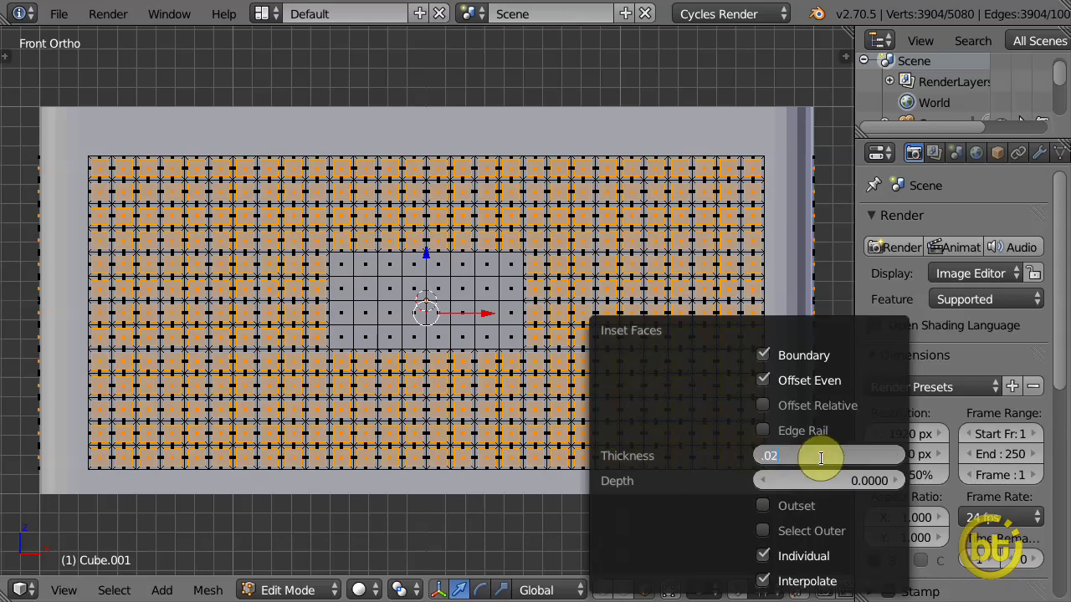
pyautogui.press('Return')
# Delete the inner inset faces to leave a grid of square holes.
pyautogui.moveTo(358, 239)
pyautogui.mouseDown(button='middle')
pyautogui.moveTo(468, 325)
pyautogui.moveTo(533, 315)
pyautogui.mouseUp(button='middle')
pyautogui.press('x')
pyautogui.press('Escape')
pyautogui.scroll(3, 443, 303)
pyautogui.press('x')
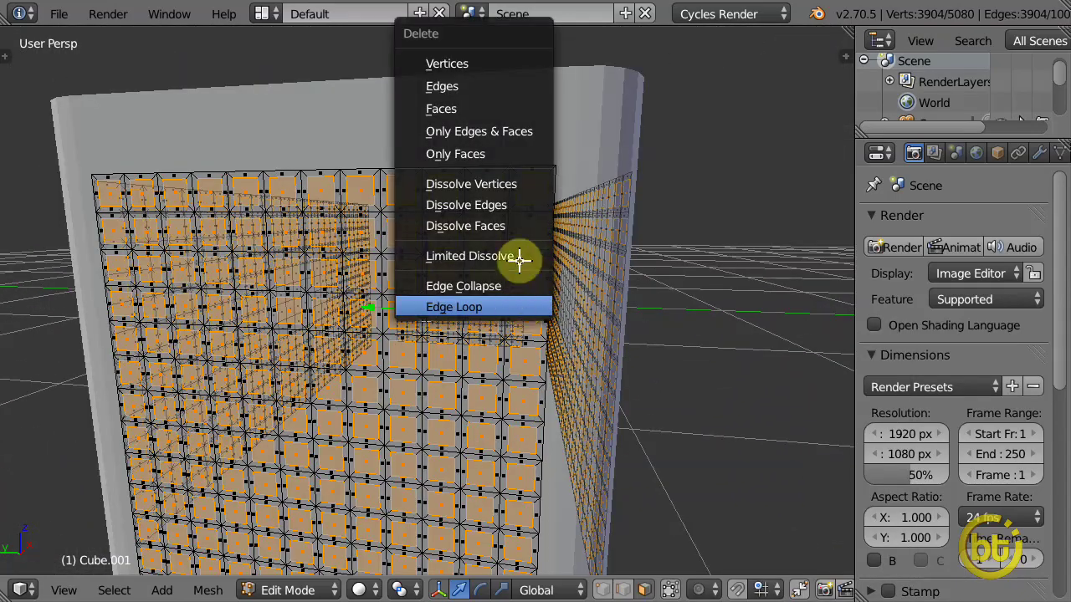
pyautogui.click(493, 108)
pyautogui.scroll(-3, 586, 311)
pyautogui.press('Tab')
pyautogui.moveTo(586, 310); pyautogui.dragTo(491, 310, button='middle')
# Select the basket's top rim edge loop in edge mode.
pyautogui.rightClick(490, 310)
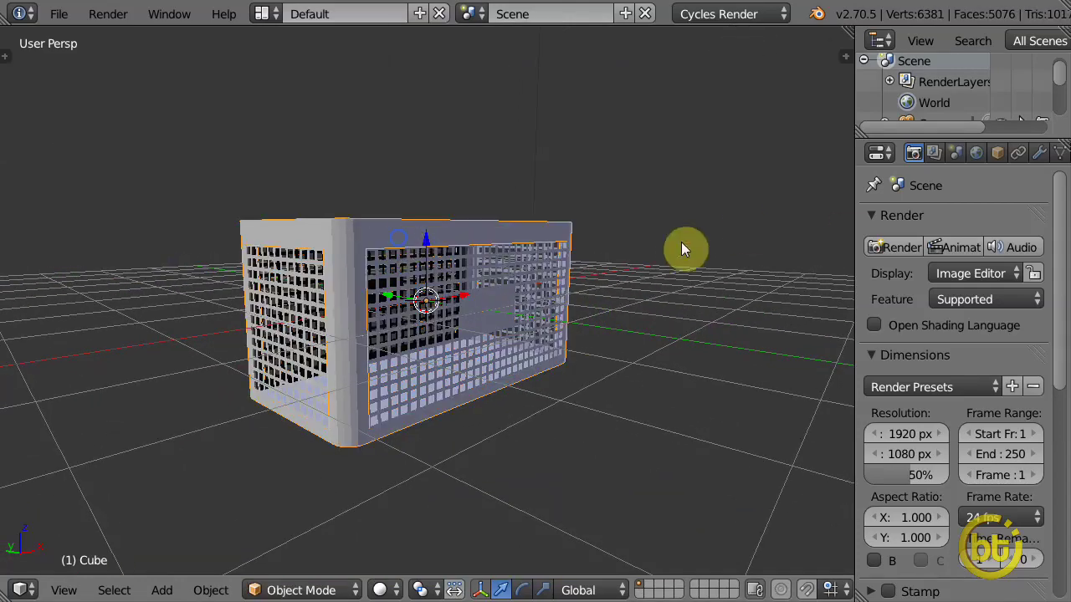
pyautogui.moveTo(682, 242); pyautogui.dragTo(574, 299, button='middle')
pyautogui.press('Tab')
pyautogui.hotkey('ctrl', 'Tab')
pyautogui.click(411, 253)
pyautogui.moveTo(410, 253); pyautogui.dragTo(407, 169, button='middle')
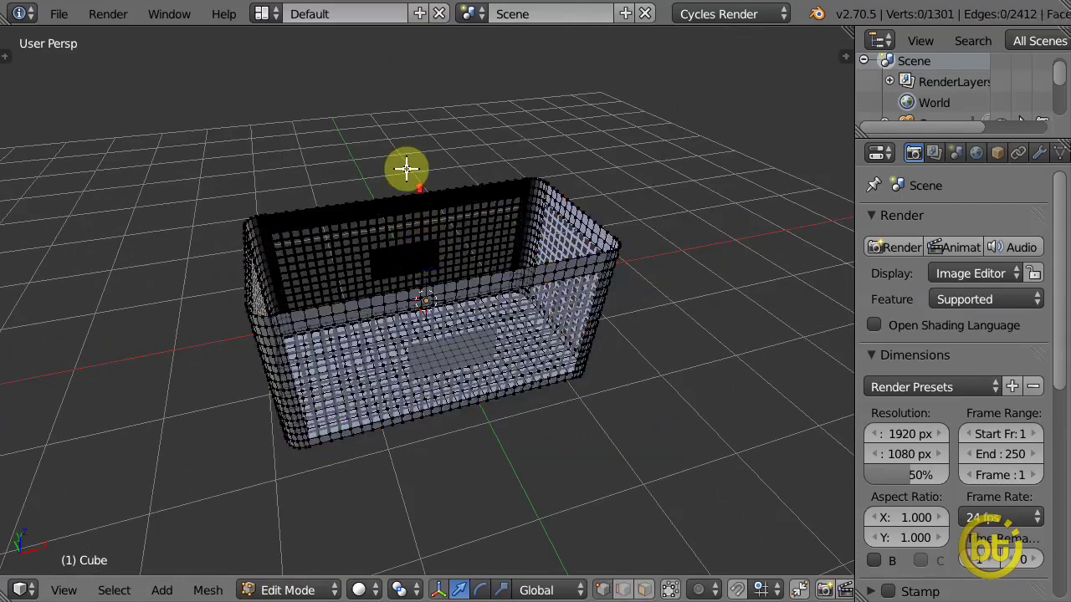
pyautogui.scroll(2, 407, 169)
pyautogui.keyDown('alt'); pyautogui.rightClick(400, 149); pyautogui.keyUp('alt')
pyautogui.press('KP_7')
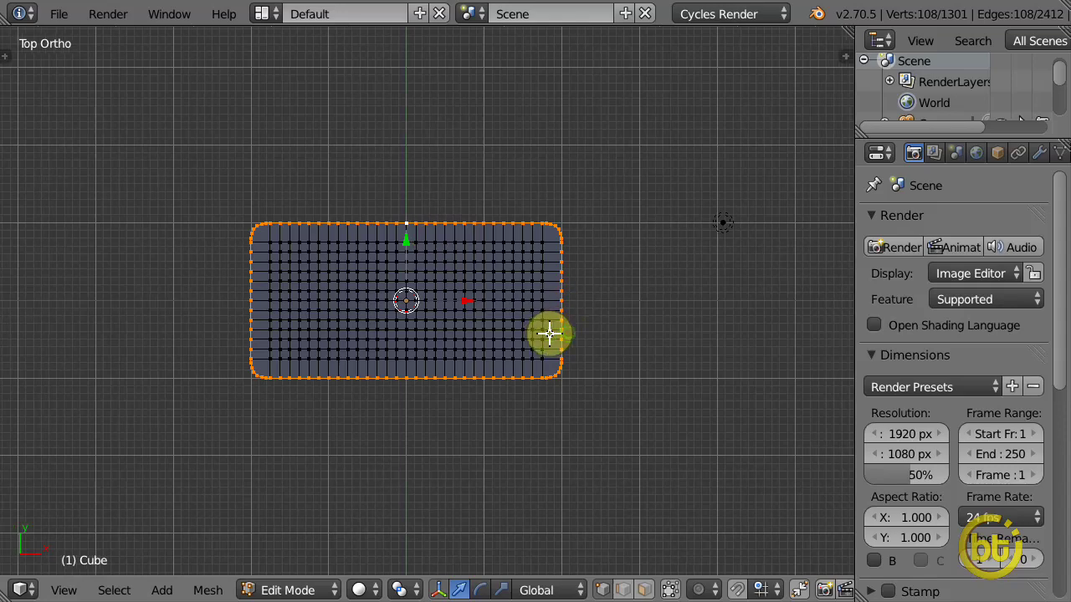
# Extrude the rim outward, scaling it uniformly and stretching it along Y.
pyautogui.press('e')
pyautogui.press('s')
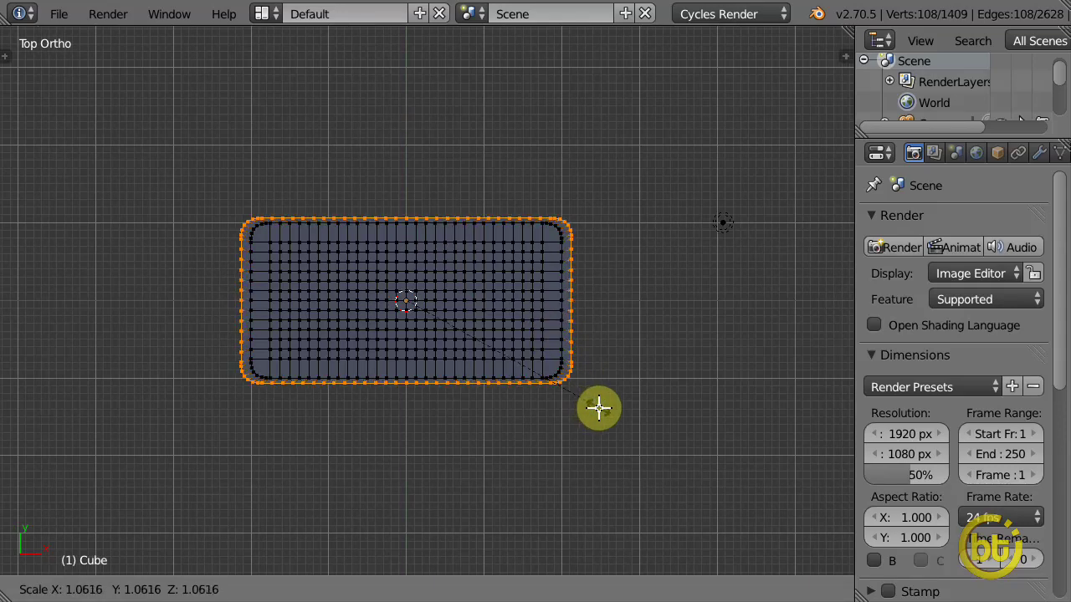
pyautogui.click(595, 410)
pyautogui.scroll(3, 596, 410)
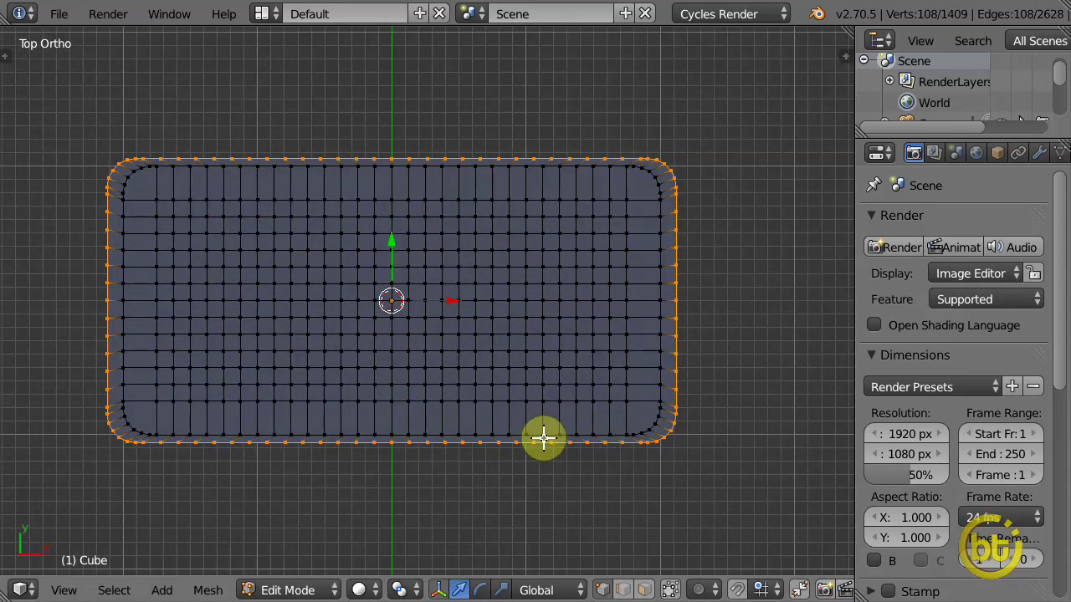
pyautogui.press('s')
pyautogui.press('y')
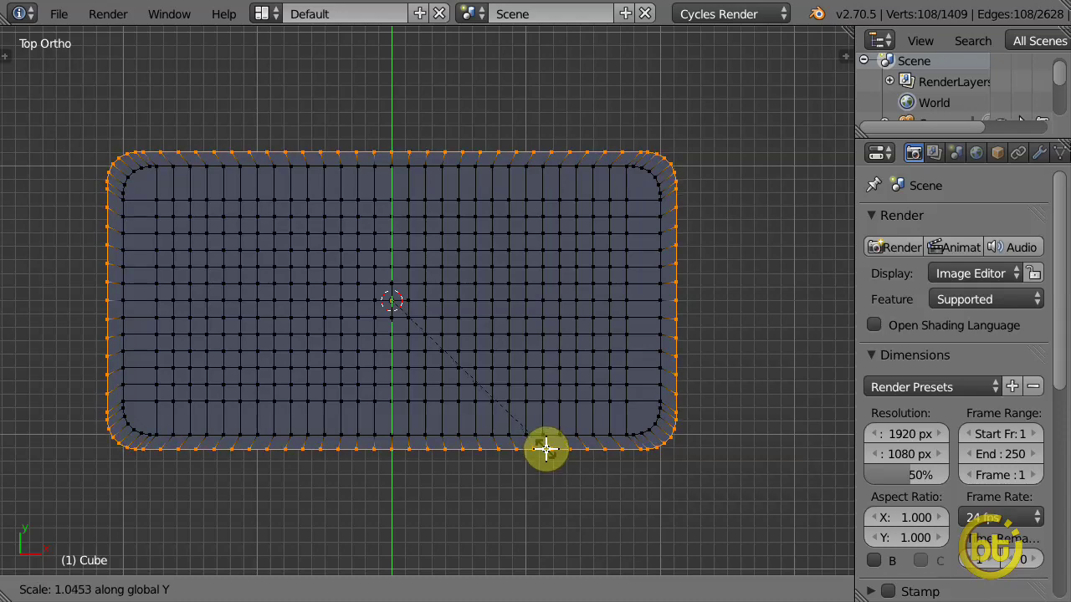
pyautogui.click(544, 446)
pyautogui.press('s')
pyautogui.click(738, 351)
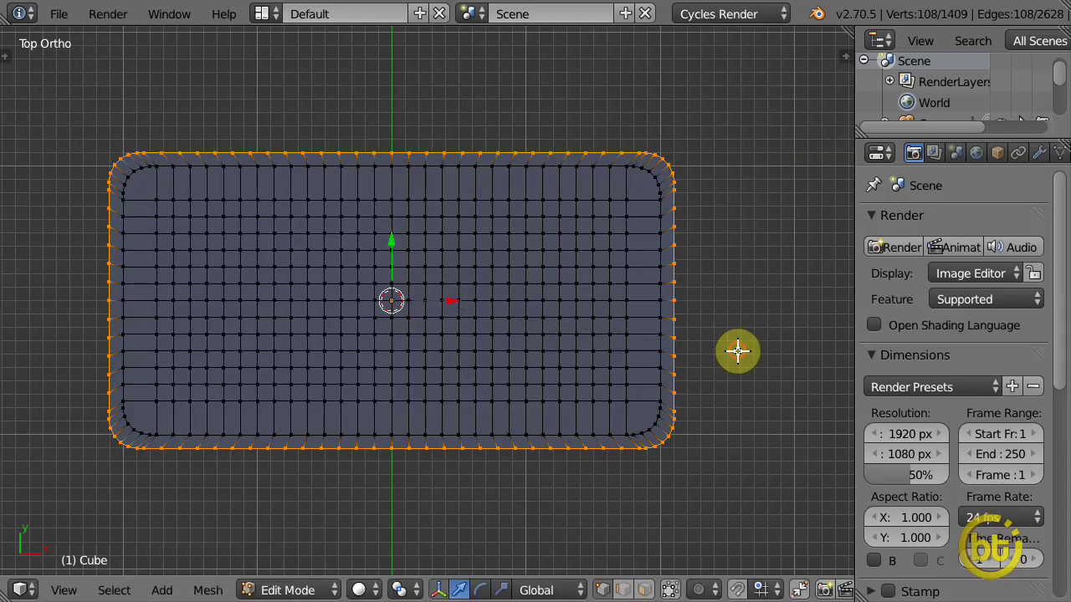
# Extrude the widened rim along Z to form the overhanging lip.
pyautogui.press('KP_1')
pyautogui.press('e')
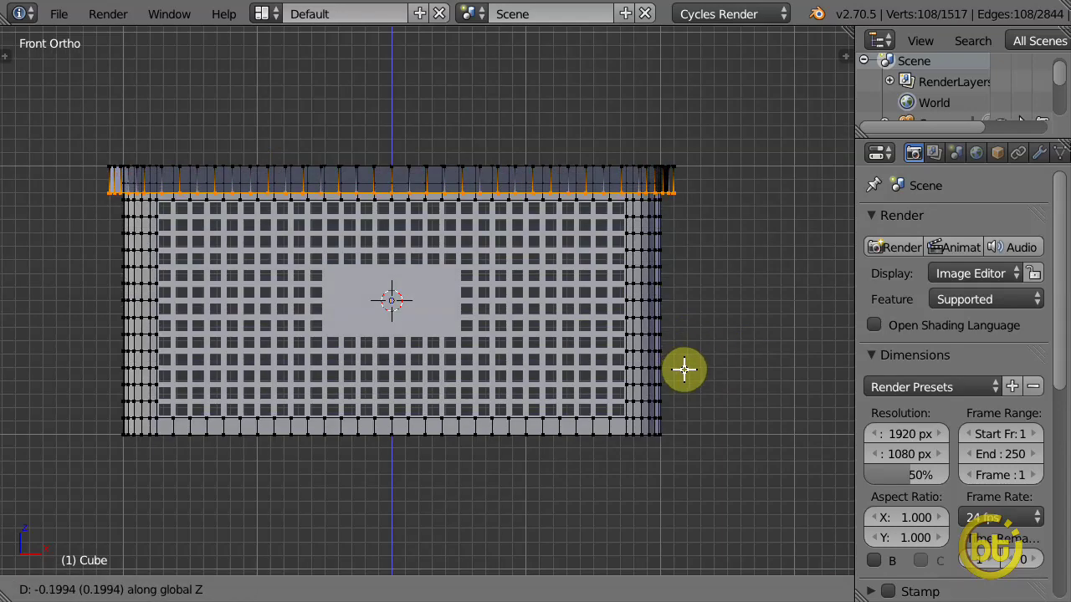
pyautogui.click(686, 371)
pyautogui.moveTo(686, 371)
pyautogui.mouseDown(button='middle')
pyautogui.moveTo(538, 351)
pyautogui.moveTo(507, 366)
pyautogui.mouseUp(button='middle')
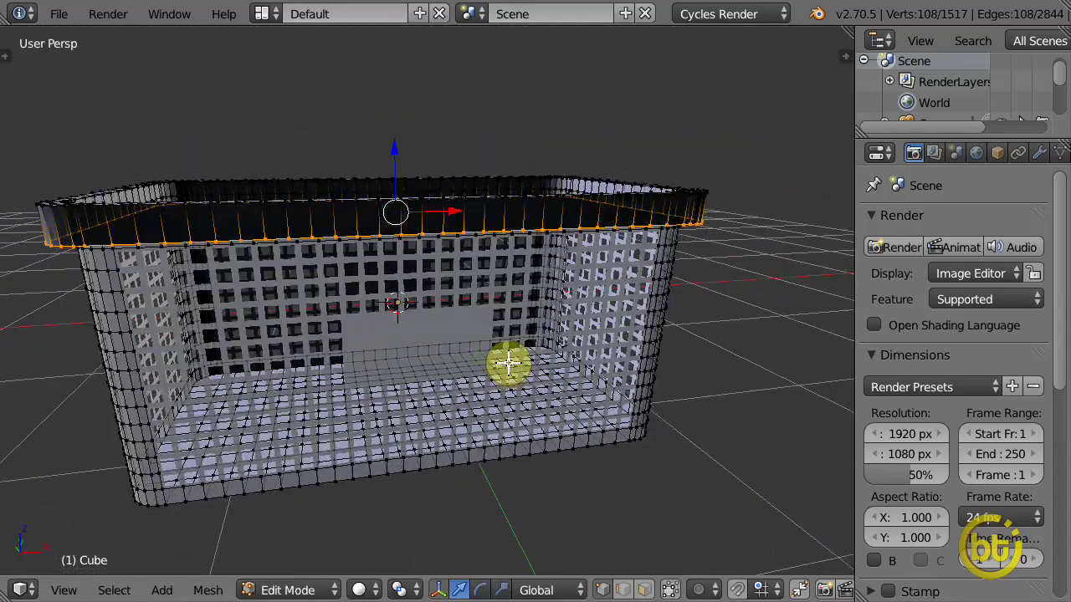
pyautogui.press('a')
pyautogui.press('KP_7')
# In wireframe, box-select the right and top halves of the basket mesh.
pyautogui.press('z')
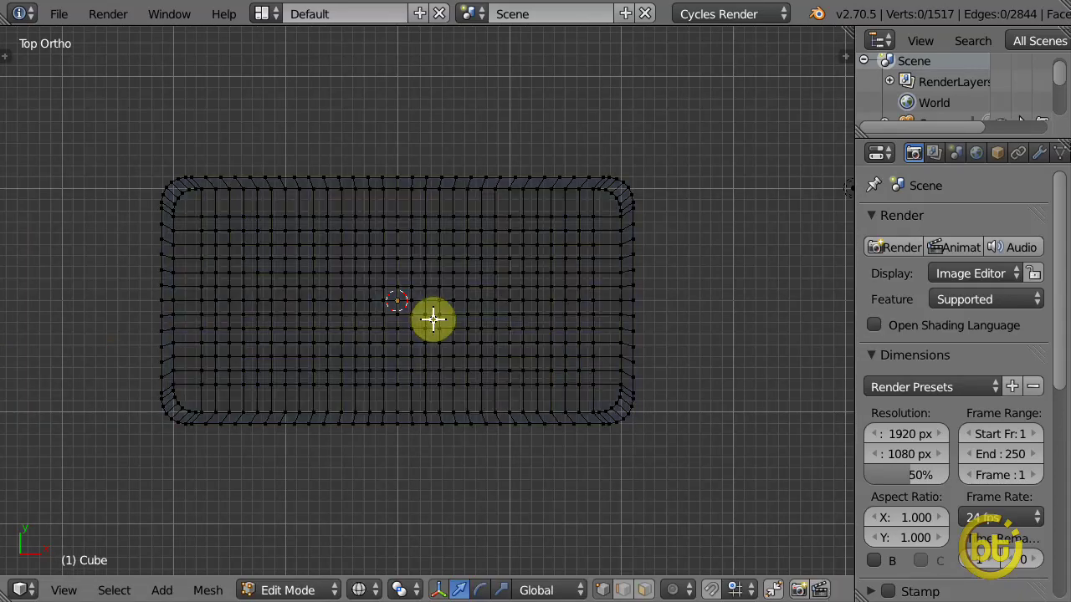
pyautogui.press('b')
pyautogui.moveTo(93, 112)
pyautogui.mouseDown()
pyautogui.moveTo(557, 182)
pyautogui.moveTo(789, 279)
pyautogui.moveTo(774, 282)
pyautogui.mouseUp()
pyautogui.press('a')
pyautogui.press('b')
pyautogui.moveTo(401, 129); pyautogui.dragTo(773, 478)
pyautogui.press('b')
pyautogui.moveTo(132, 115); pyautogui.dragTo(789, 290)
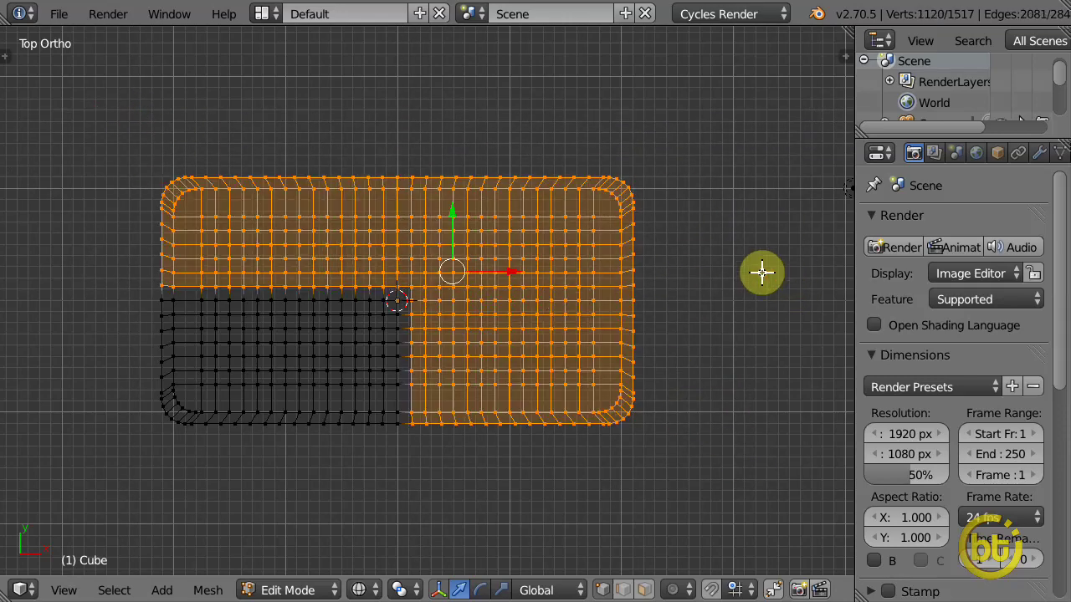
pyautogui.press('x')
pyautogui.press('Escape')
# Reselect the right and top halves and delete their faces, leaving one corner quarter.
pyautogui.scroll(1, 275, 274)
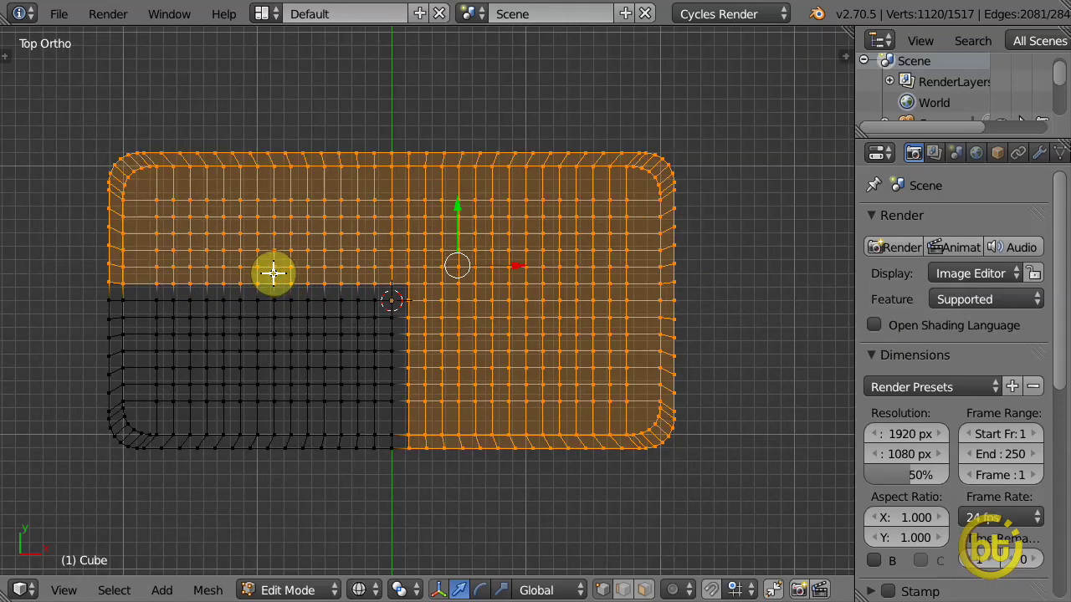
pyautogui.press('a')
pyautogui.moveTo(401, 113); pyautogui.dragTo(740, 524)
pyautogui.press('b')
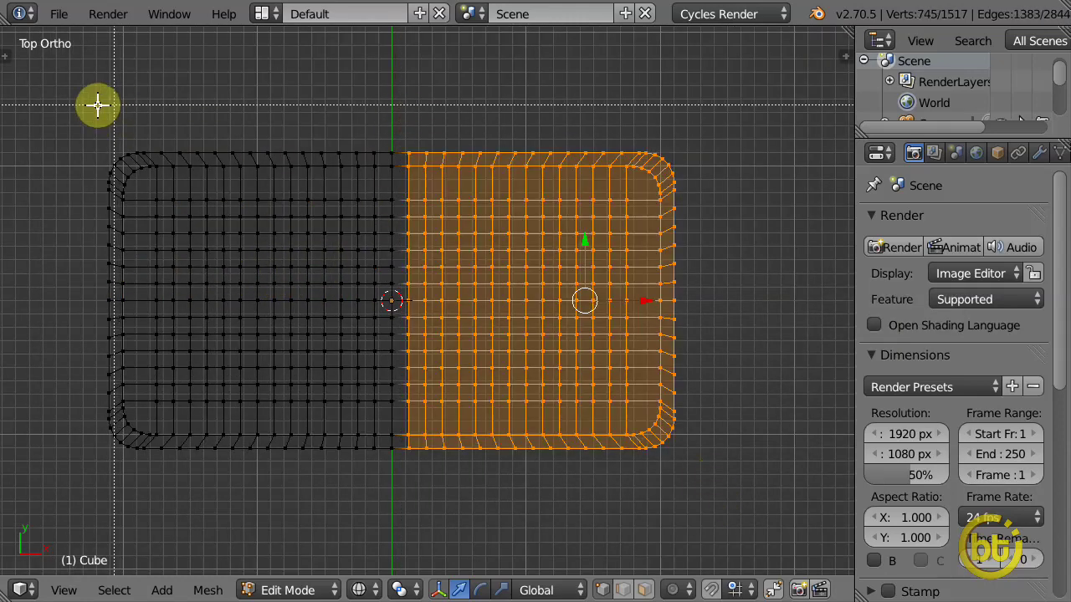
pyautogui.moveTo(95, 103); pyautogui.dragTo(728, 287)
pyautogui.press('x')
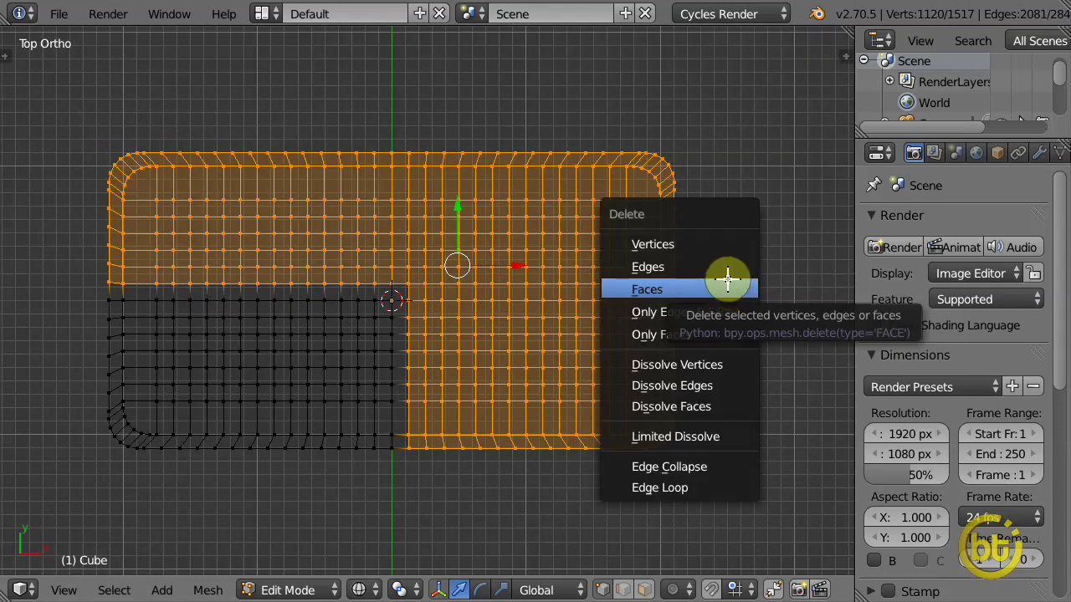
pyautogui.click(727, 220)
pyautogui.press('Tab')
pyautogui.moveTo(694, 268); pyautogui.dragTo(652, 289, button='middle')
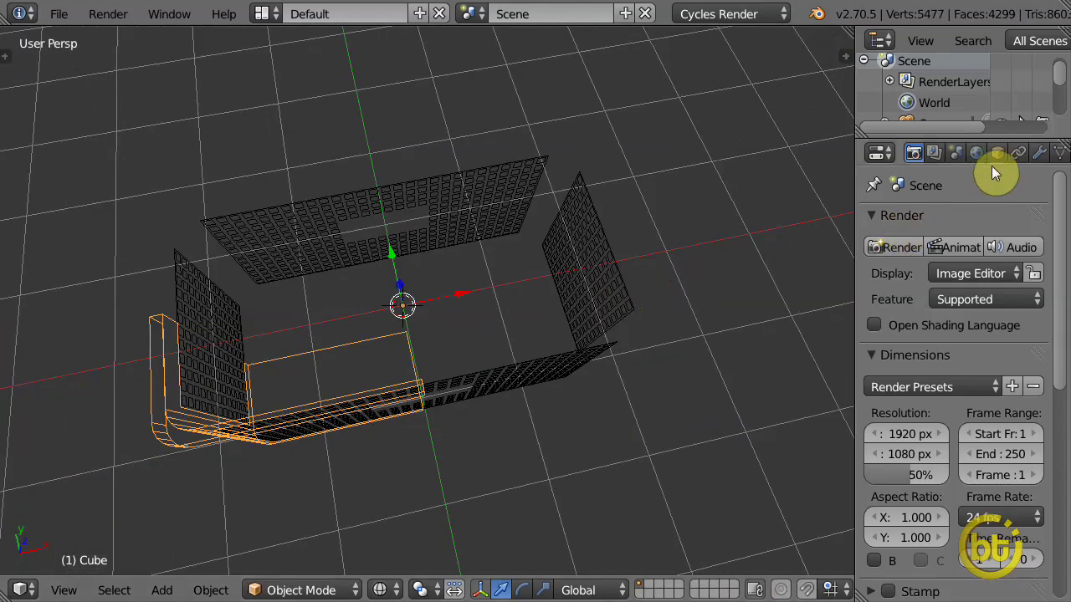
# Add a Mirror modifier that mirrors the quarter basket across both X and Y.
pyautogui.click(1038, 152)
pyautogui.click(956, 224)
pyautogui.click(619, 429)
pyautogui.click(879, 366)
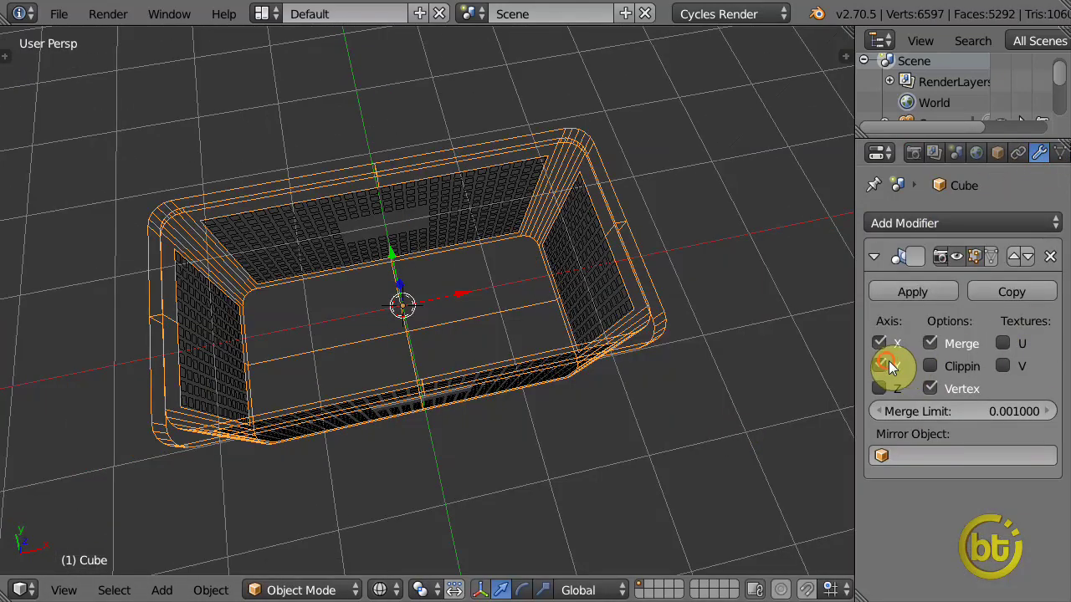
pyautogui.press('KP_7')
pyautogui.press('z')
pyautogui.moveTo(557, 363)
pyautogui.mouseDown(button='middle')
pyautogui.moveTo(521, 249)
pyautogui.moveTo(490, 328)
pyautogui.moveTo(536, 234)
pyautogui.moveTo(461, 275)
pyautogui.moveTo(519, 276)
pyautogui.mouseUp(button='middle')
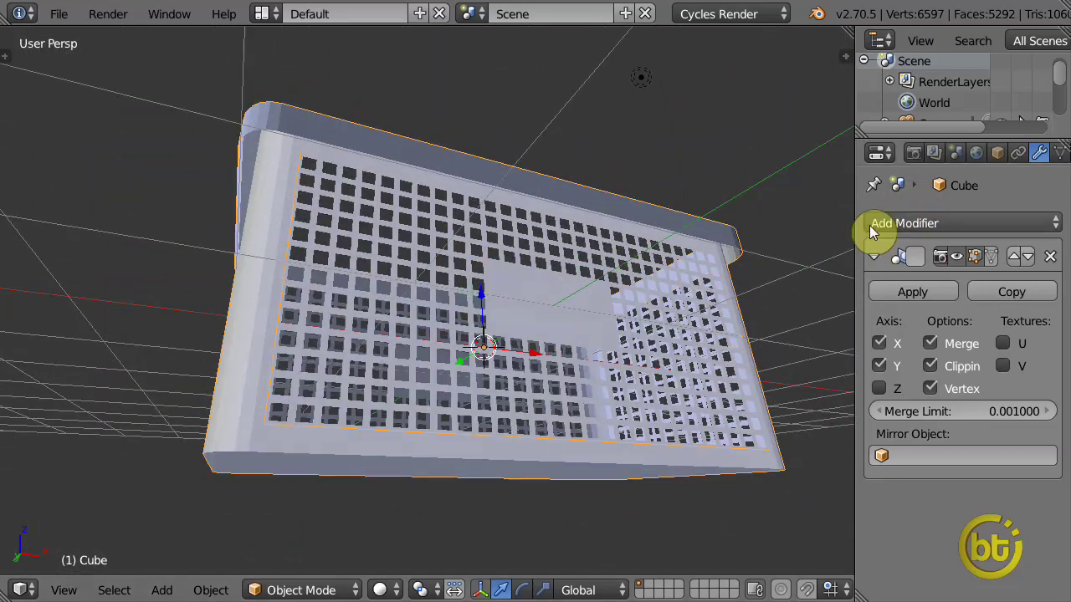
# Add a Solidify modifier giving the basket walls a 0.02 thickness.
pyautogui.moveTo(853, 230); pyautogui.dragTo(801, 230)
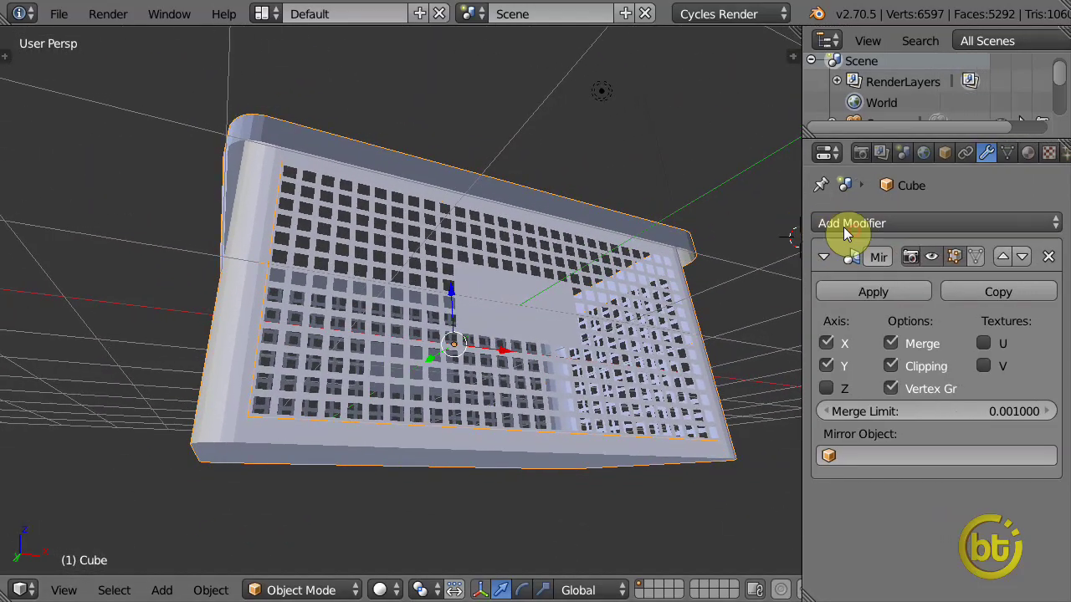
pyautogui.click(845, 224)
pyautogui.click(645, 542)
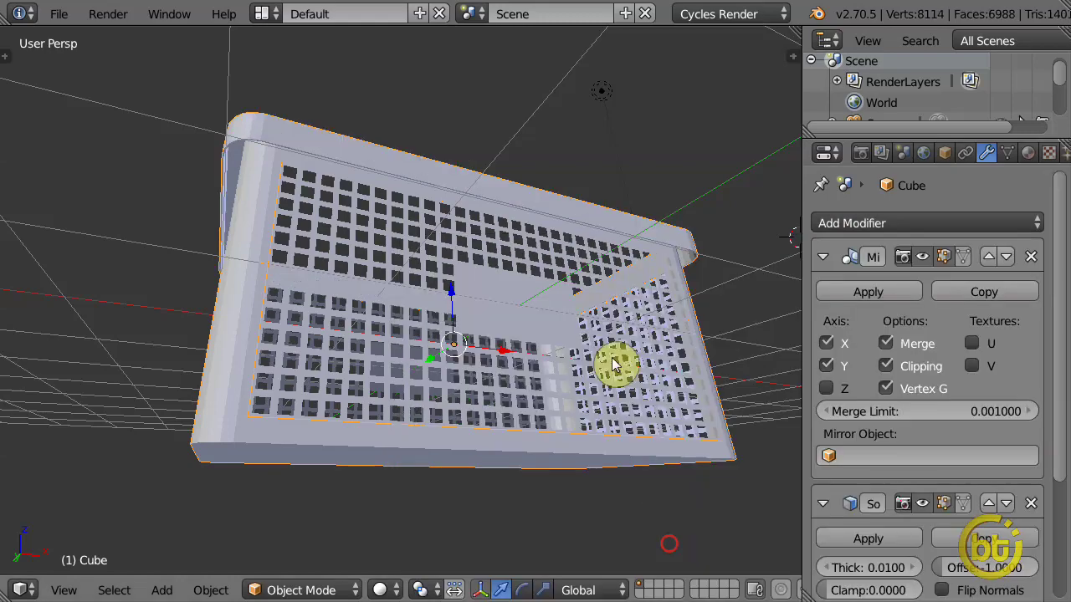
pyautogui.scroll(-3, 888, 493)
pyautogui.write('.02')
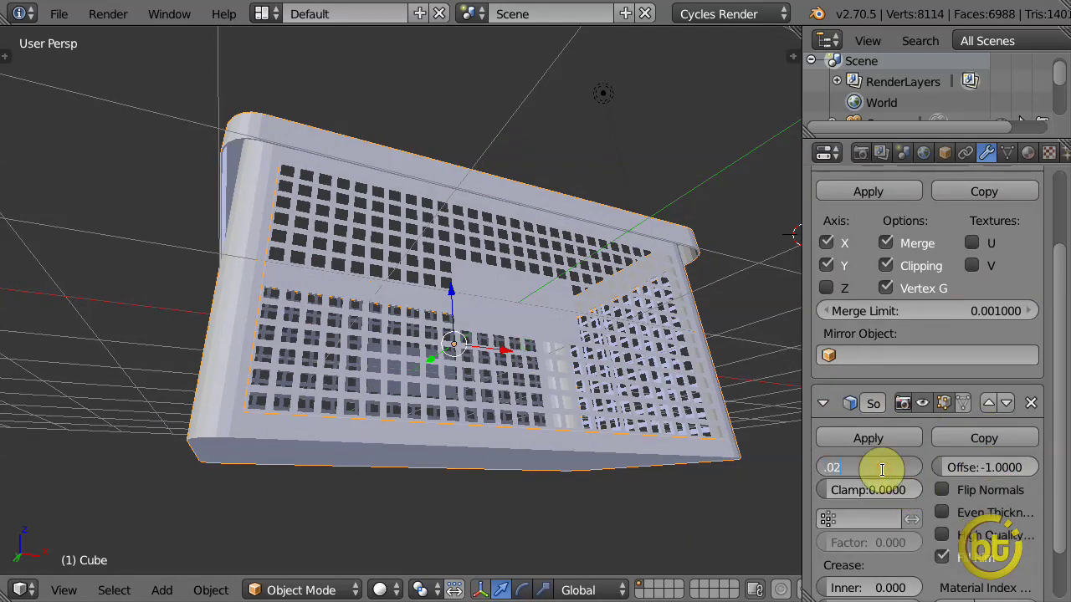
pyautogui.press('Return')
pyautogui.moveTo(669, 377); pyautogui.dragTo(603, 346, button='middle')
pyautogui.scroll(2, 603, 346)
pyautogui.scroll(3, 870, 368)
# Add a Subdivision Surface modifier with viewport level 2 and inspect the rounded corner.
pyautogui.click(820, 256)
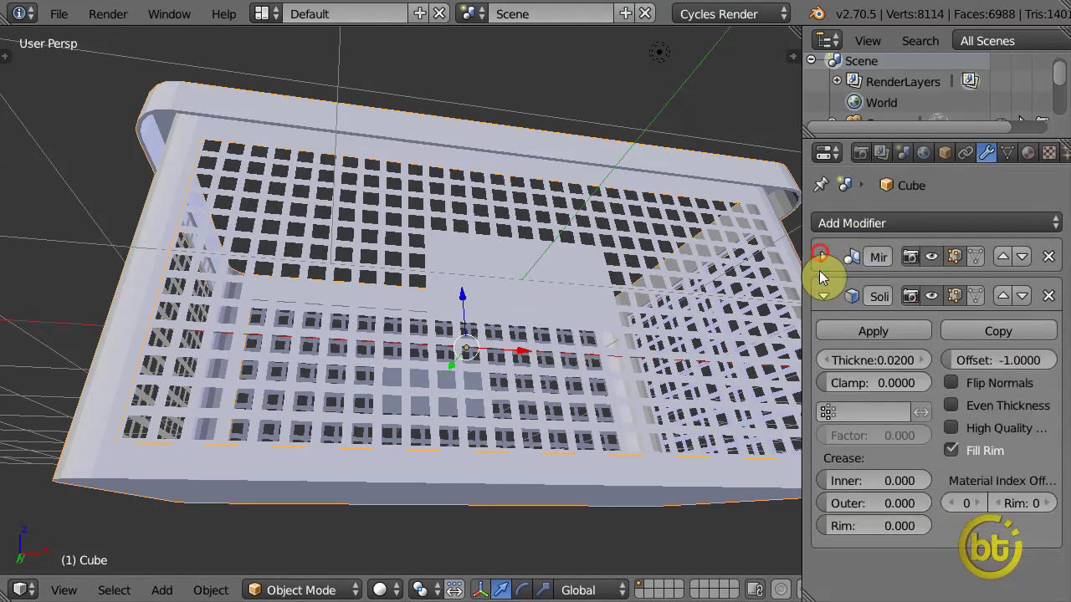
pyautogui.moveTo(819, 272); pyautogui.dragTo(823, 295)
pyautogui.click(861, 224)
pyautogui.click(697, 566)
pyautogui.moveTo(519, 401)
pyautogui.mouseDown(button='middle')
pyautogui.moveTo(455, 371)
pyautogui.moveTo(455, 335)
pyautogui.mouseUp(button='middle')
pyautogui.click(920, 445)
pyautogui.scroll(3, 452, 293)
pyautogui.moveTo(452, 248)
pyautogui.mouseDown(button='middle')
pyautogui.moveTo(259, 198)
pyautogui.moveTo(426, 318)
pyautogui.mouseUp(button='middle')
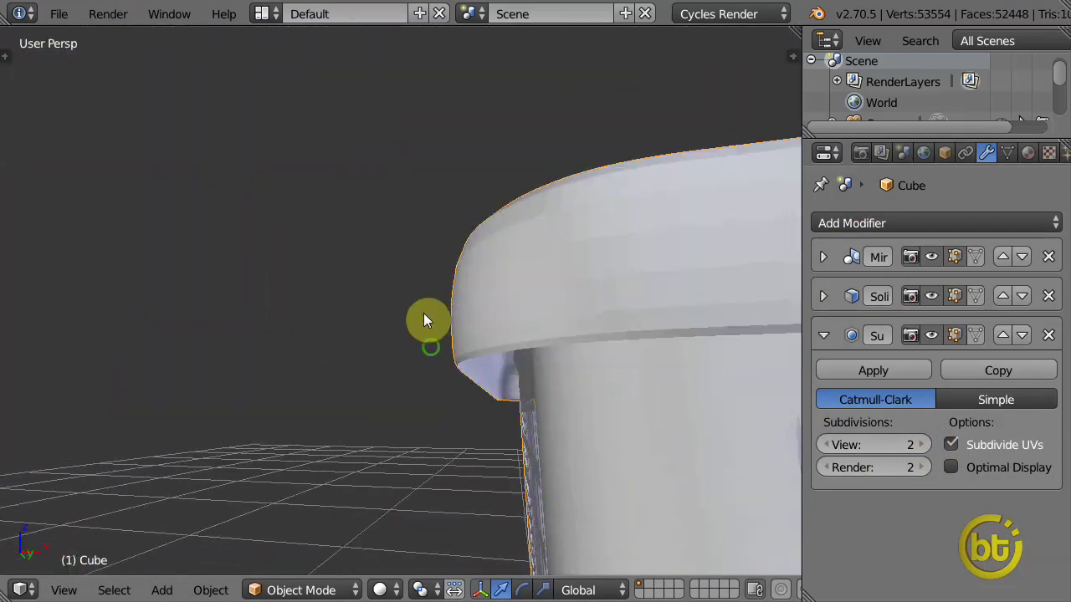
# Apply the Solidify modifier to the basket mesh and go back into Edit Mode.
pyautogui.press('Tab')
pyautogui.scroll(2, 454, 269)
pyautogui.moveTo(455, 270); pyautogui.dragTo(833, 302, button='middle')
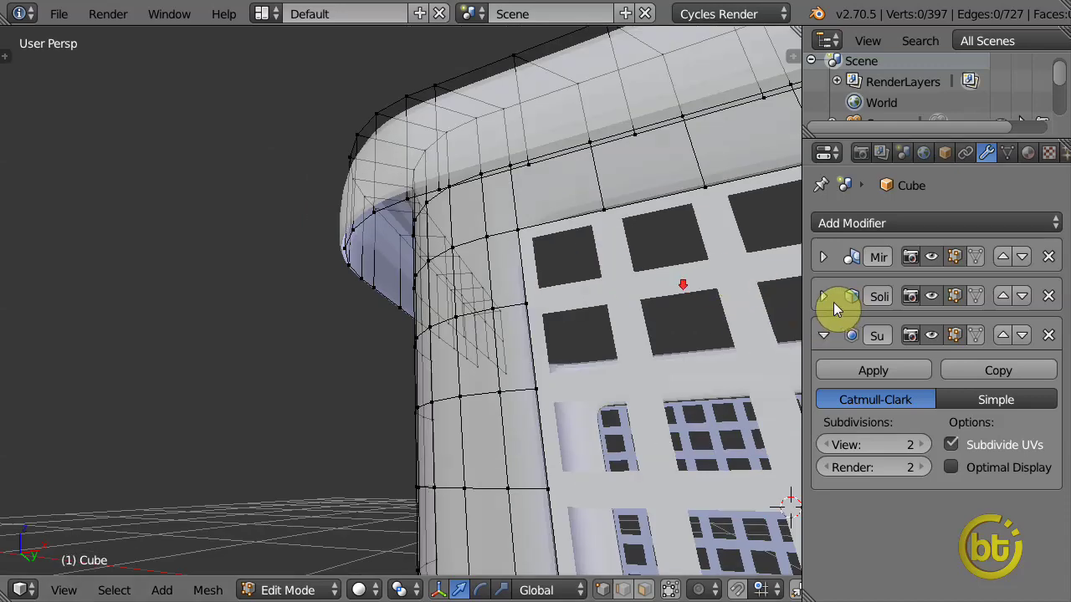
pyautogui.click(821, 296)
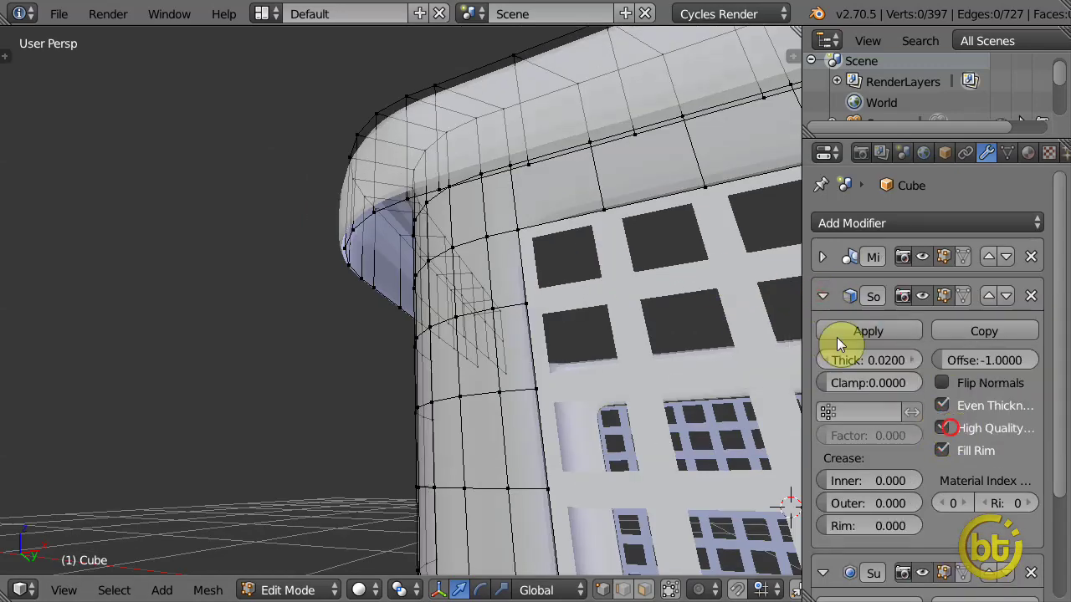
pyautogui.click(839, 336)
pyautogui.press('Tab')
pyautogui.click(863, 334)
pyautogui.press('Tab')
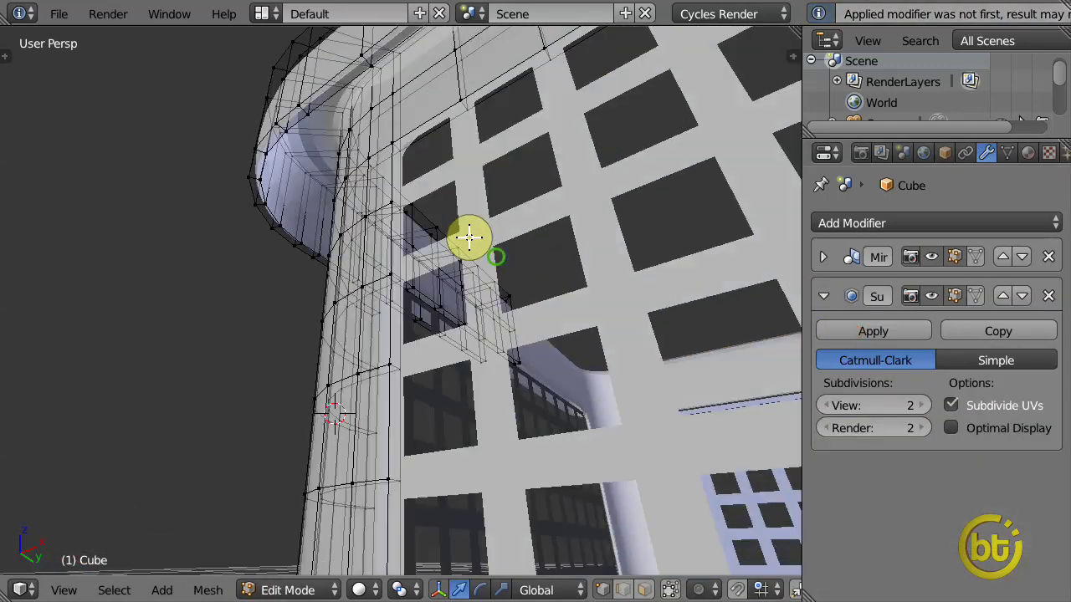
pyautogui.moveTo(468, 239)
pyautogui.mouseDown(button='middle')
pyautogui.moveTo(661, 436)
pyautogui.moveTo(658, 538)
pyautogui.moveTo(355, 77)
pyautogui.mouseUp(button='middle')
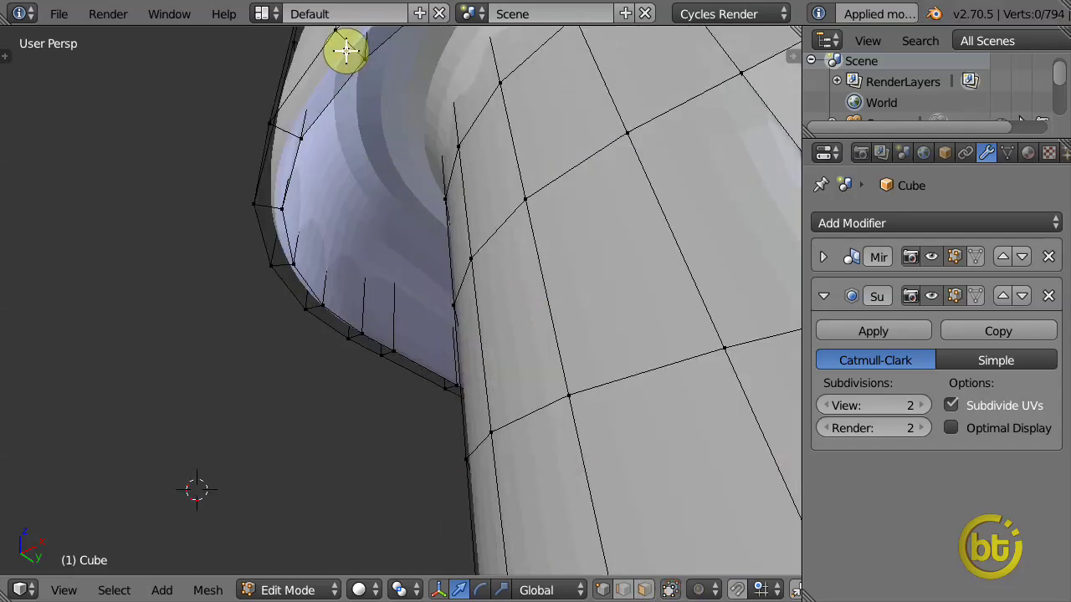
# Add three loop cuts along the rim and inside the lip, sliding them toward the edge.
pyautogui.hotkey('ctrl', 'r')
pyautogui.click(346, 50)
pyautogui.click(338, 32)
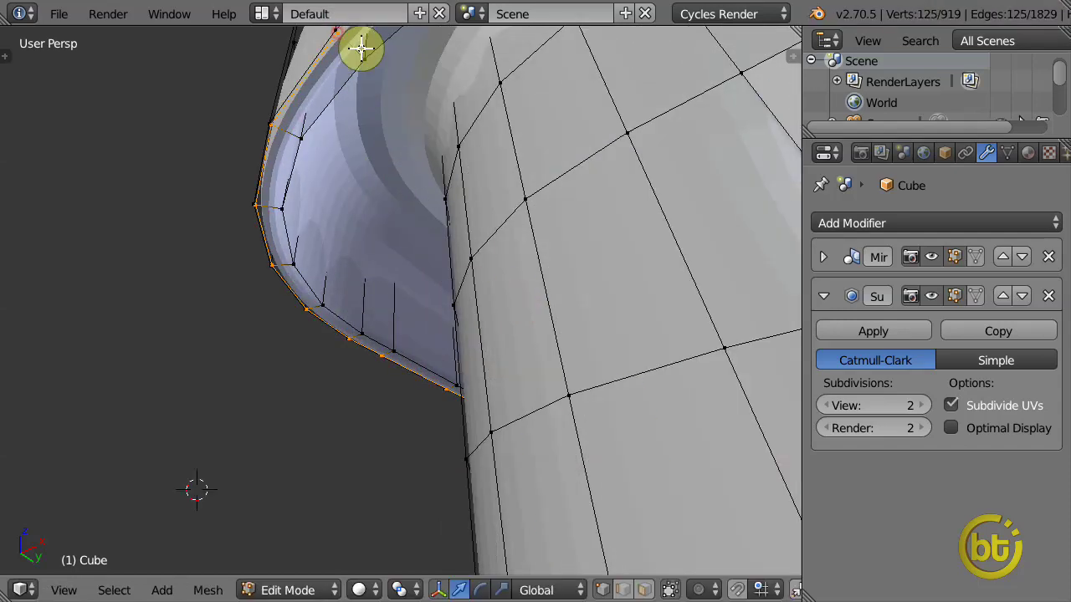
pyautogui.hotkey('ctrl', 'r')
pyautogui.click(360, 49)
pyautogui.click(369, 53)
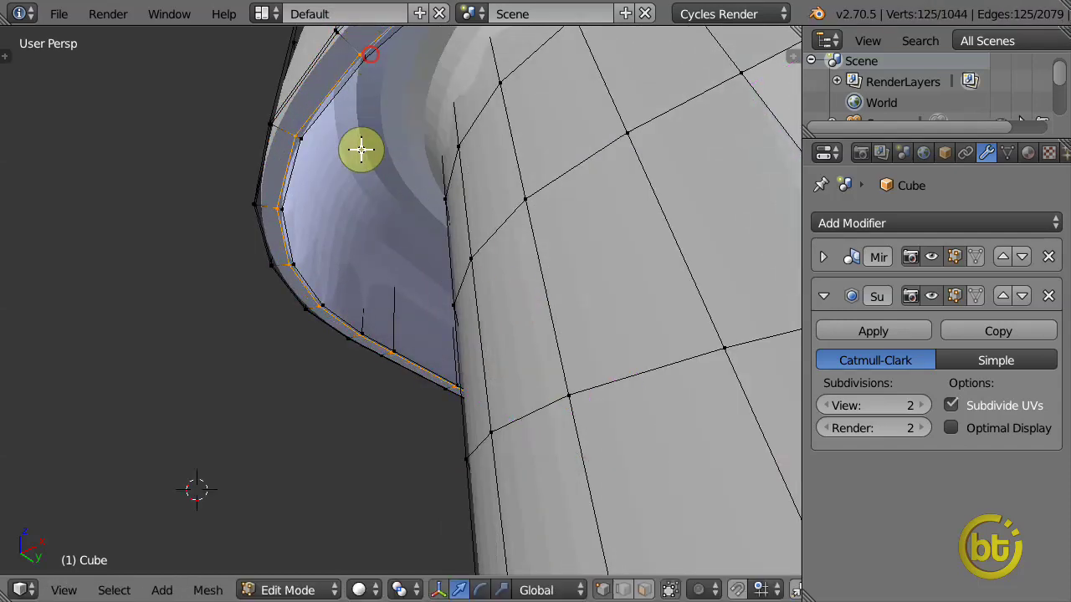
pyautogui.hotkey('ctrl', 'r')
pyautogui.click(390, 311)
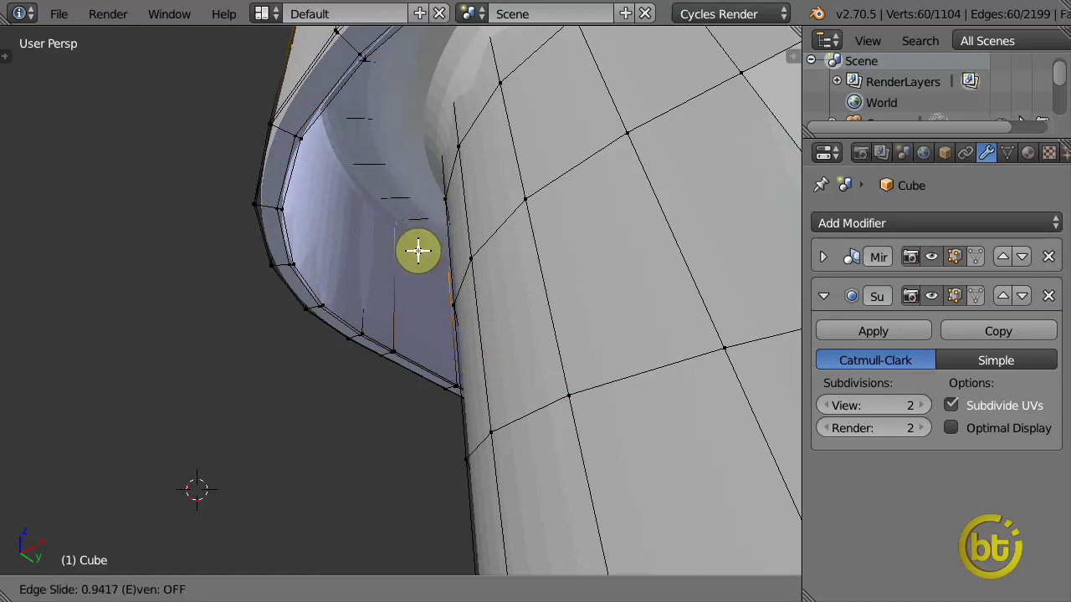
pyautogui.click(418, 251)
pyautogui.scroll(-5, 447, 249)
# Add two more edge loops around the rim seen from above, then return to Object Mode.
pyautogui.moveTo(538, 394); pyautogui.dragTo(371, 289, button='middle')
pyautogui.scroll(4, 276, 385)
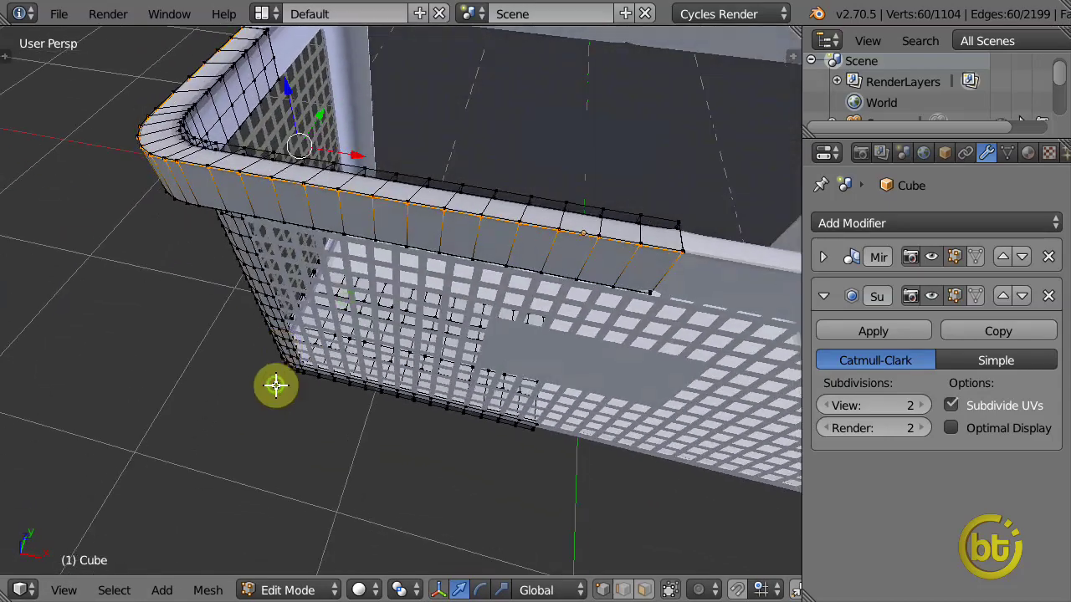
pyautogui.moveTo(276, 385); pyautogui.dragTo(251, 286, button='middle')
pyautogui.hotkey('ctrl', 'r')
pyautogui.click(152, 242)
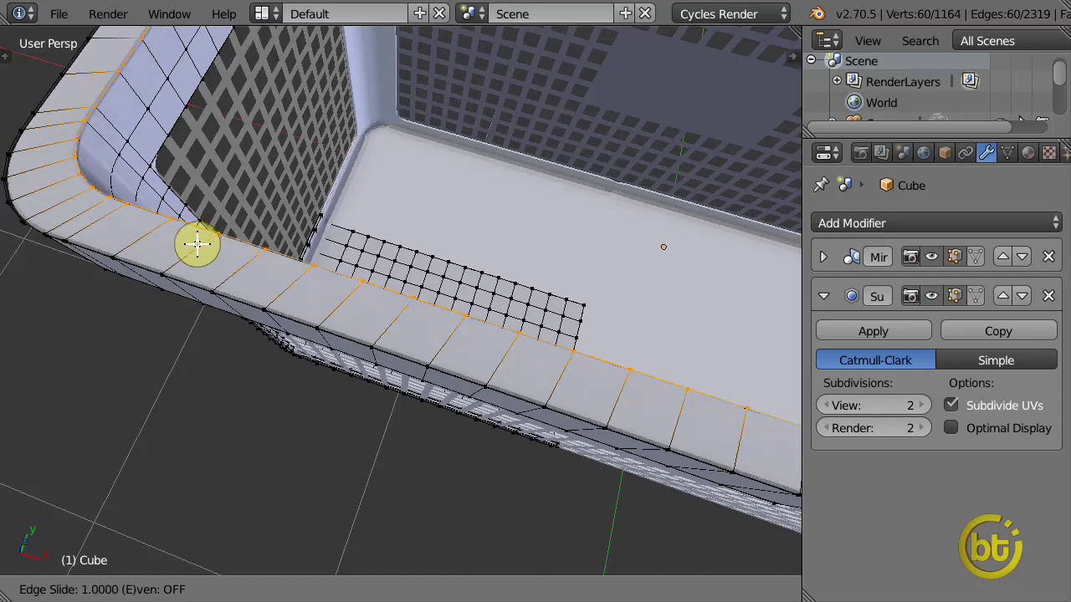
pyautogui.click(194, 242)
pyautogui.hotkey('ctrl', 'r')
pyautogui.click(173, 262)
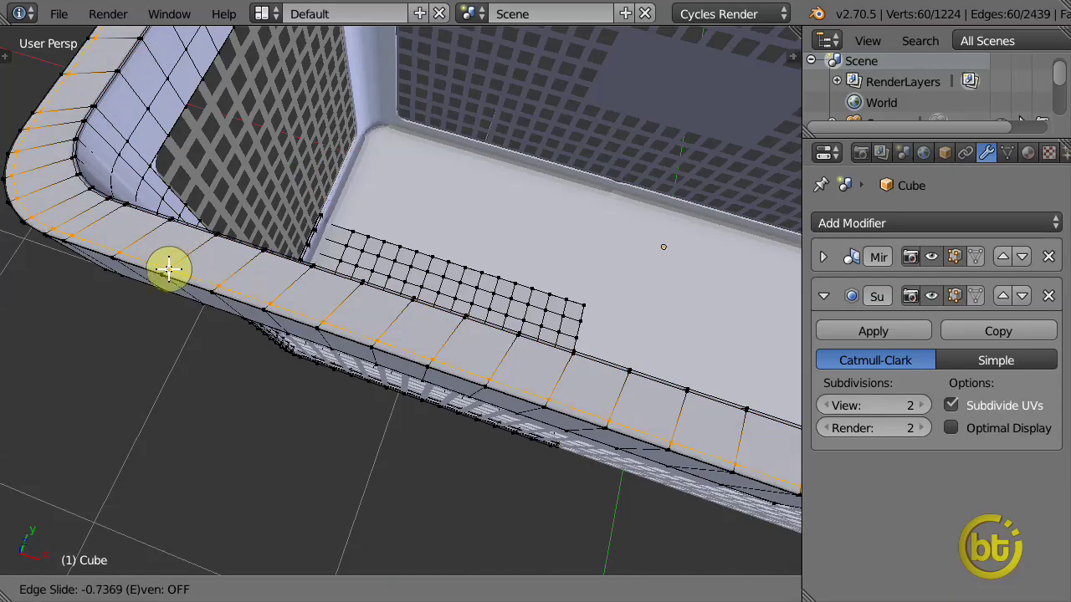
pyautogui.click(168, 269)
pyautogui.scroll(-5, 399, 342)
pyautogui.press('Tab')
pyautogui.moveTo(399, 342)
pyautogui.mouseDown(button='middle')
pyautogui.moveTo(371, 311)
pyautogui.moveTo(110, 227)
pyautogui.mouseUp(button='middle')
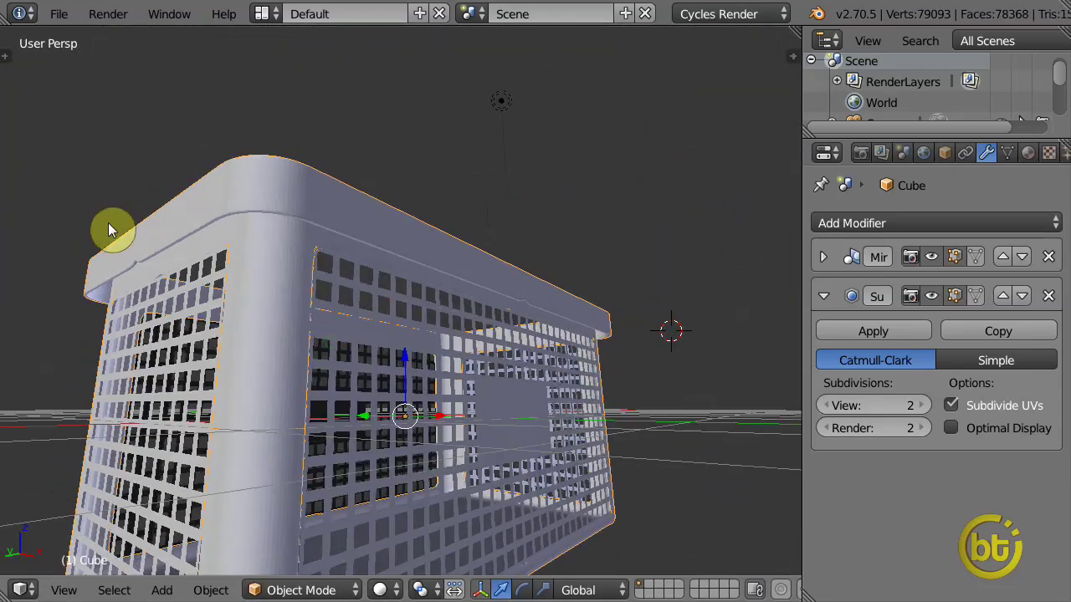
# Shade the basket smooth and move Subdivision Surface above Mirror in the modifier stack.
pyautogui.press('t')
pyautogui.scroll(-3, 110, 115)
pyautogui.click(56, 274)
pyautogui.moveTo(419, 319); pyautogui.dragTo(407, 383, button='middle')
pyautogui.press('t')
pyautogui.click(1003, 296)
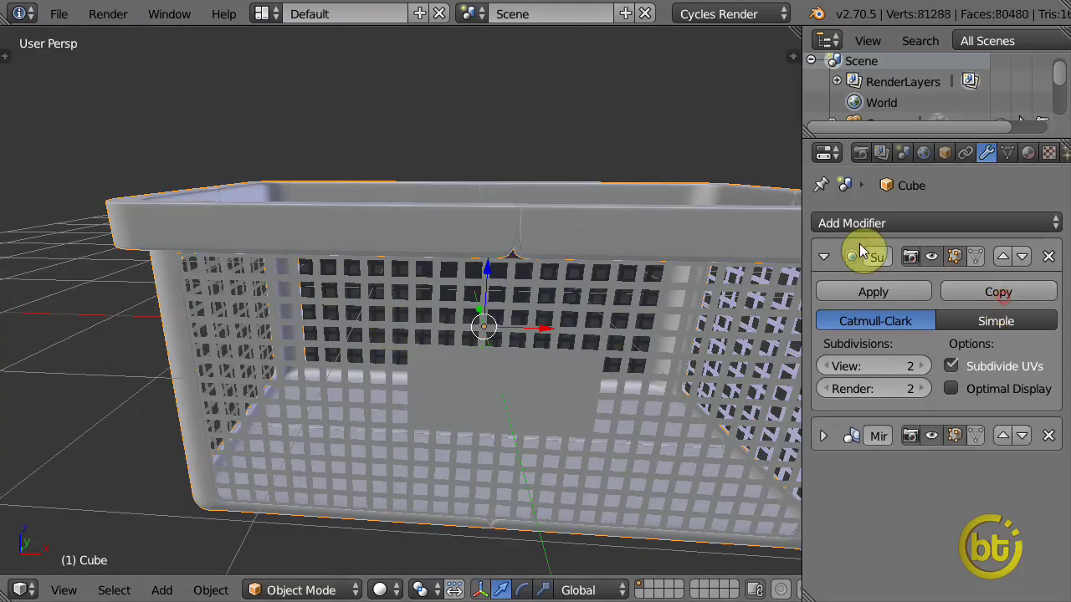
# In top wireframe view, box-select the center seam vertices and top row and delete them.
pyautogui.press('KP_7')
pyautogui.press('Tab')
pyautogui.scroll(-3, 569, 266)
pyautogui.press('z')
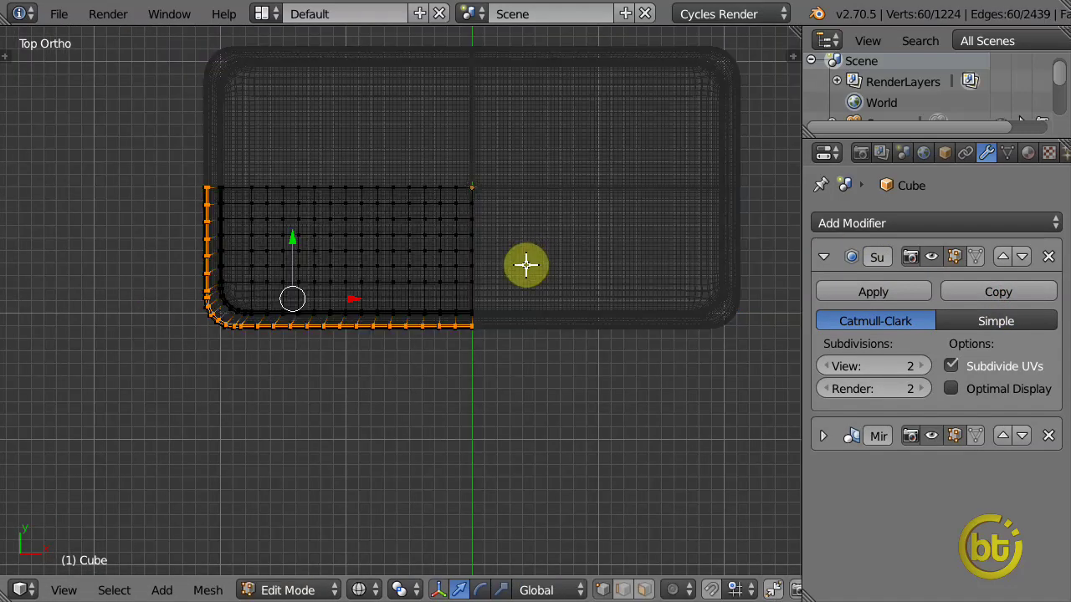
pyautogui.press('a')
pyautogui.scroll(2, 502, 259)
pyautogui.moveTo(473, 290); pyautogui.dragTo(454, 299)
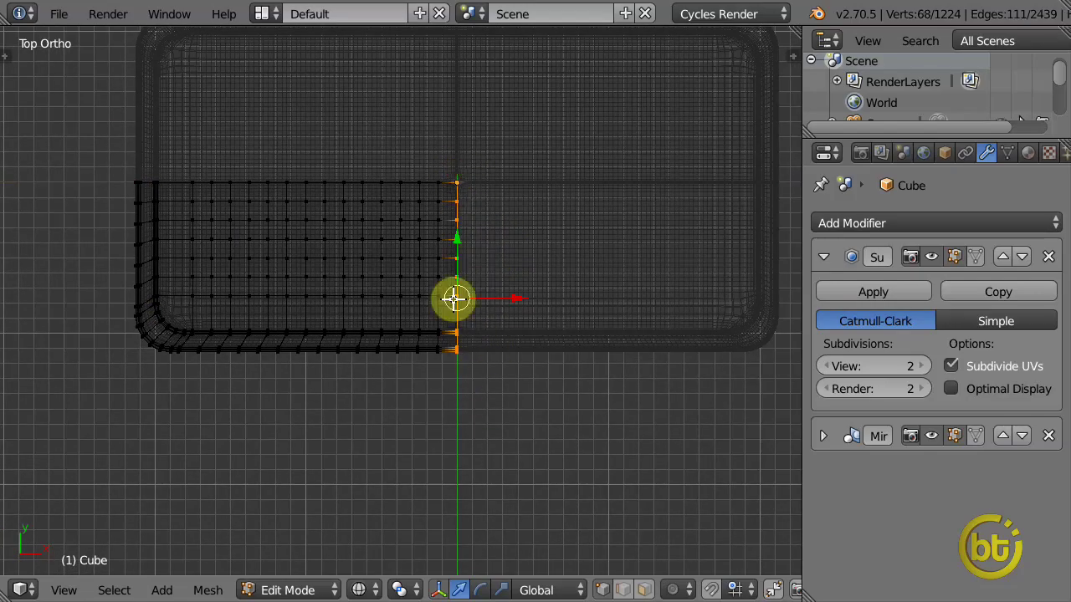
pyautogui.moveTo(101, 127); pyautogui.dragTo(475, 186)
pyautogui.press('x')
pyautogui.click(477, 190)
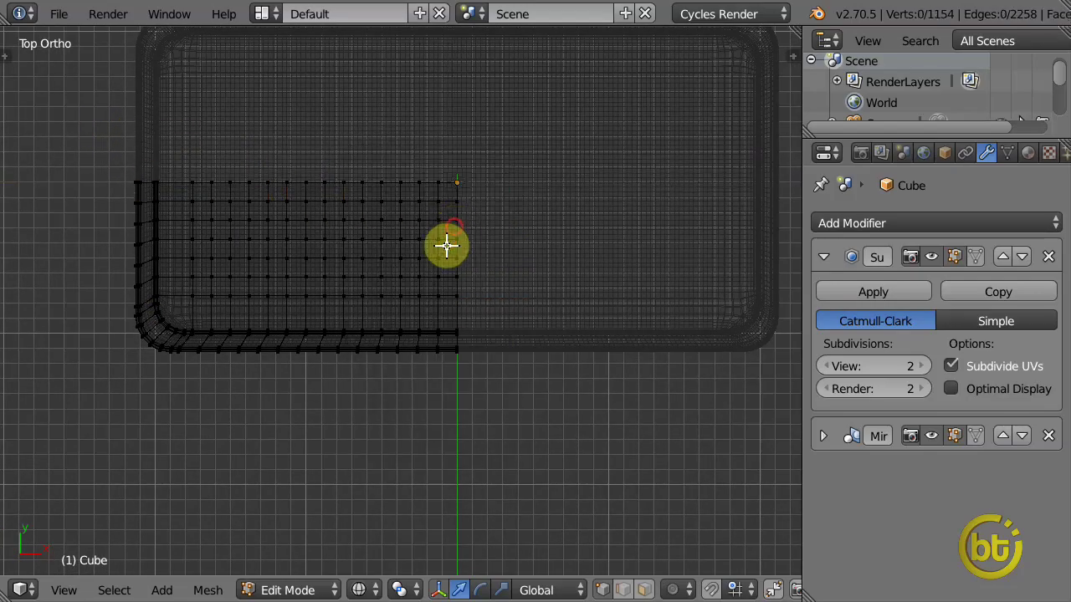
pyautogui.press('z')
pyautogui.moveTo(447, 246)
pyautogui.mouseDown(button='middle')
pyautogui.moveTo(497, 246)
pyautogui.moveTo(486, 246)
pyautogui.moveTo(492, 231)
pyautogui.moveTo(530, 290)
pyautogui.mouseUp(button='middle')
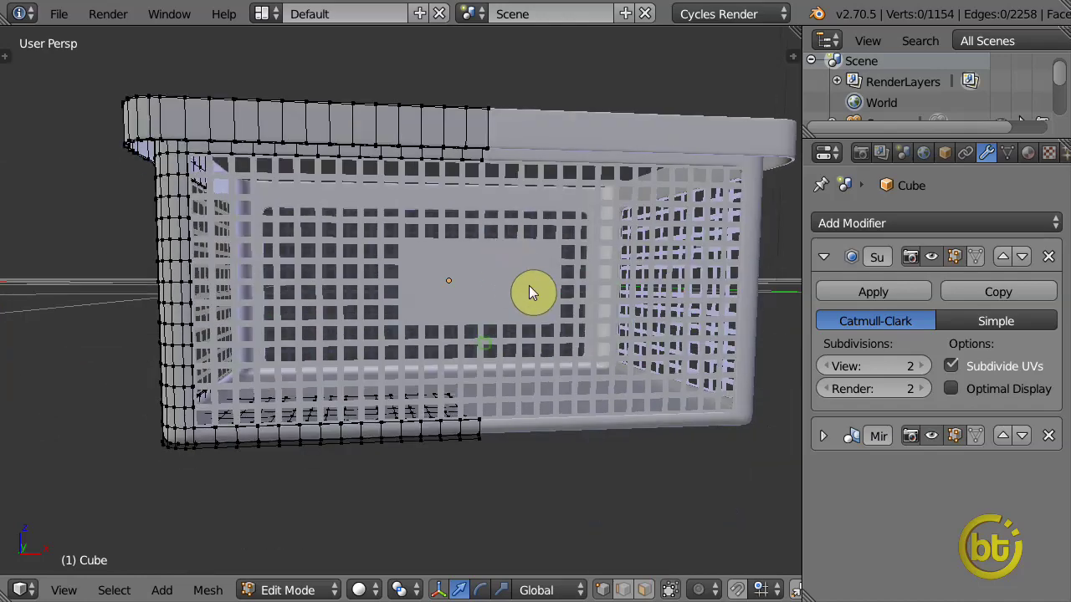
# Move the Mirror modifier back above Subdivision Surface.
pyautogui.press('Tab')
pyautogui.click(1003, 435)
pyautogui.moveTo(519, 352); pyautogui.dragTo(497, 277, button='middle')
# In front orthographic view, add a supporting edge loop along the basket's bottom strip.
pyautogui.press('Tab')
pyautogui.press('KP_1')
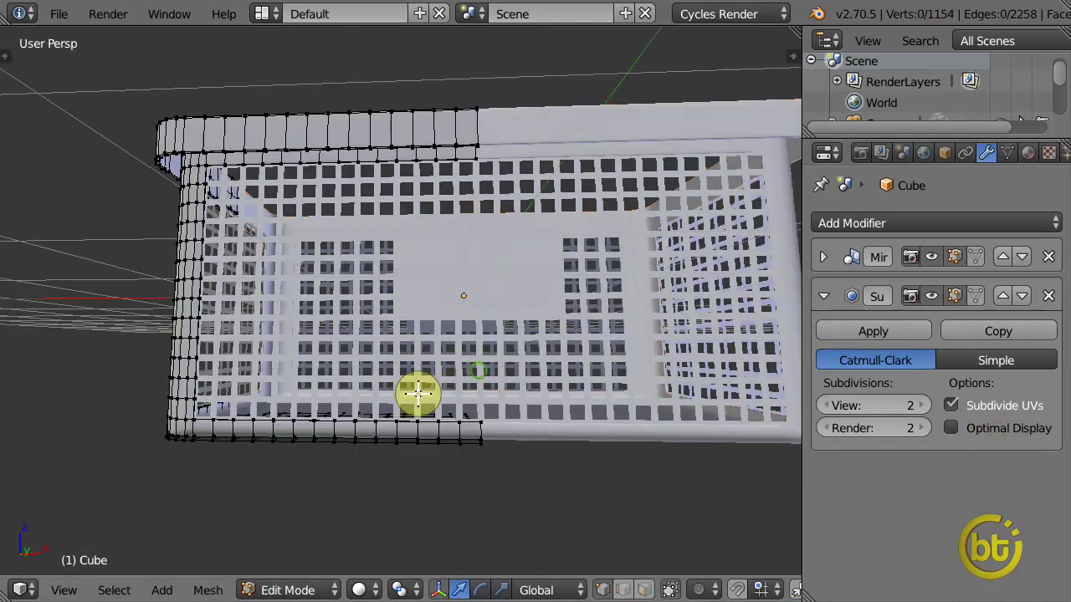
pyautogui.press('KP_5')
pyautogui.scroll(2, 359, 474)
pyautogui.moveTo(359, 473)
pyautogui.keyDown('shift'); pyautogui.mouseDown(button='middle')
pyautogui.moveTo(378, 323)
pyautogui.moveTo(239, 306)
pyautogui.mouseUp(button='middle'); pyautogui.keyUp('shift')
pyautogui.hotkey('ctrl', 'r')
pyautogui.click(238, 308)
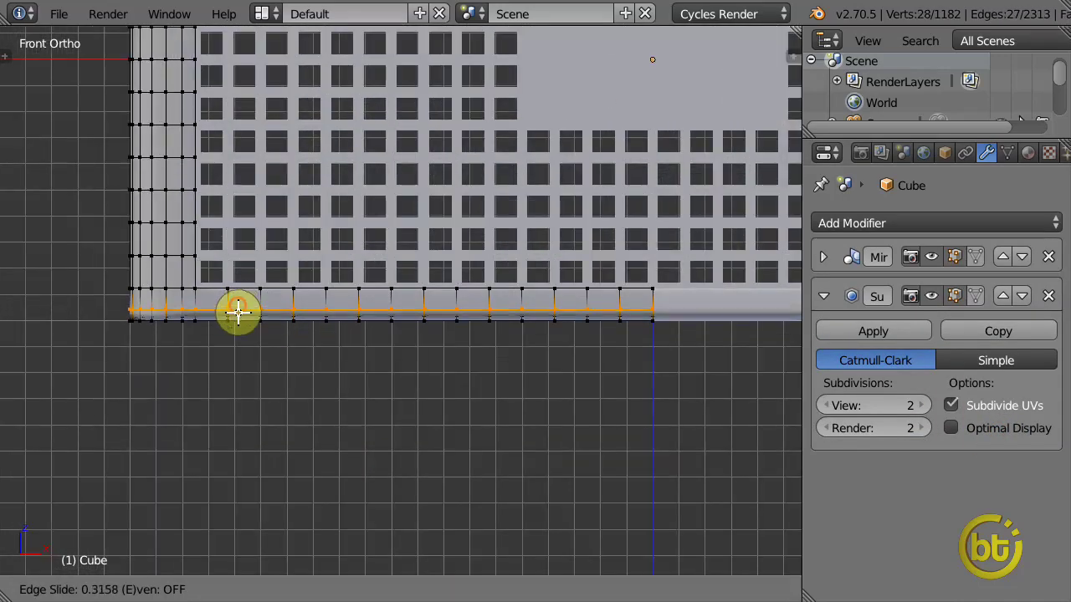
pyautogui.click(243, 316)
pyautogui.scroll(2, 375, 359)
pyautogui.scroll(3, 407, 386)
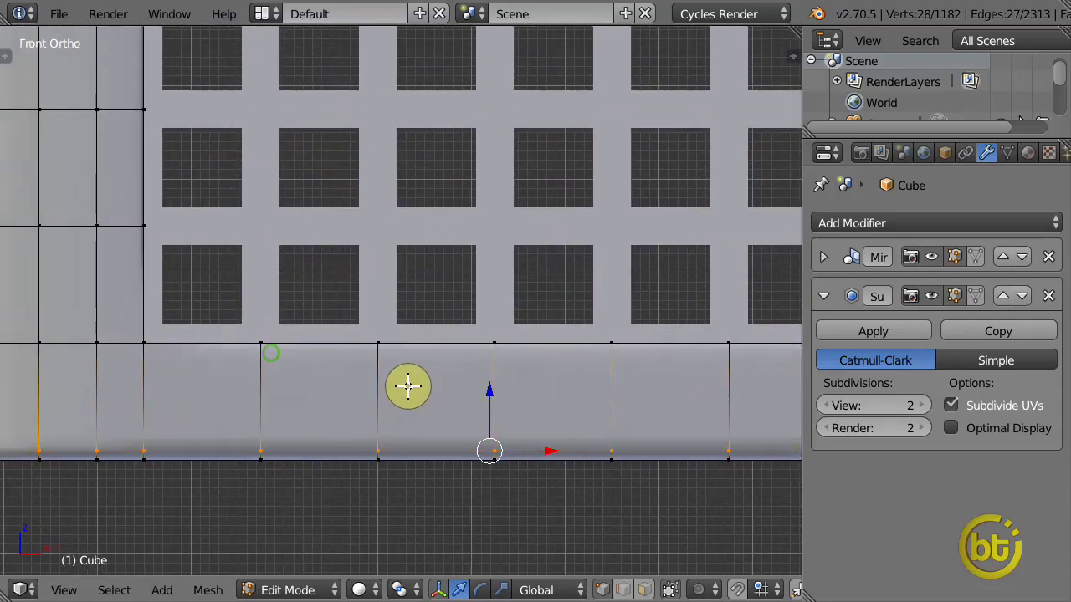
# In local view, add edge loops along the frame bottom and up the left vertical face.
pyautogui.press('Tab')
pyautogui.moveTo(577, 347); pyautogui.dragTo(372, 367, button='middle')
pyautogui.press('Tab')
pyautogui.press('Tab')
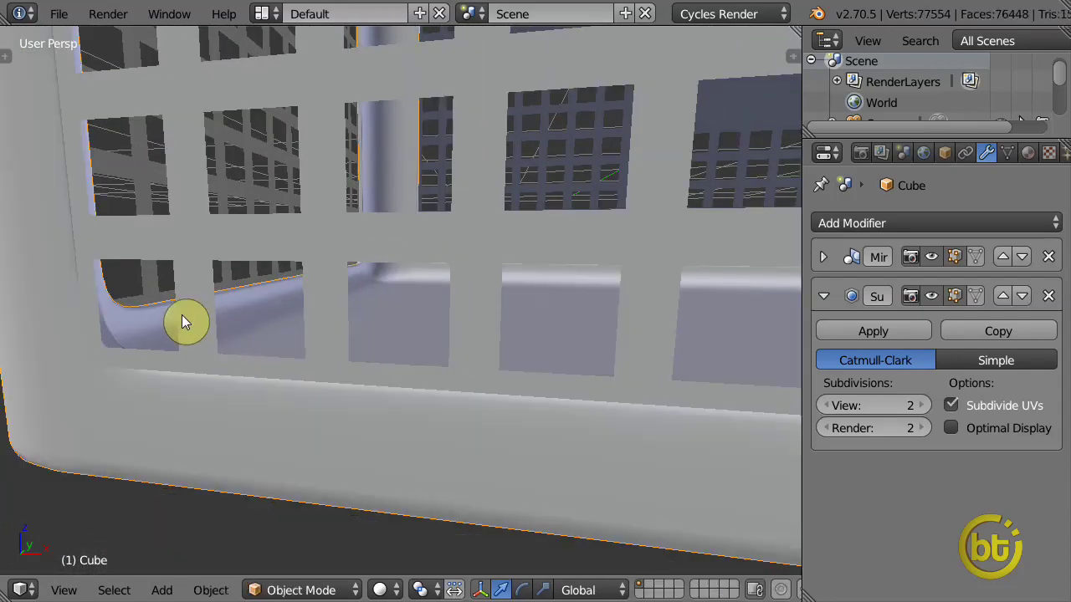
pyautogui.press('KP_Divide')
pyautogui.press('Tab')
pyautogui.moveTo(184, 323); pyautogui.dragTo(321, 191, button='middle')
pyautogui.scroll(3, 268, 240)
pyautogui.moveTo(268, 239)
pyautogui.mouseDown(button='middle')
pyautogui.moveTo(179, 327)
pyautogui.moveTo(398, 405)
pyautogui.moveTo(435, 382)
pyautogui.moveTo(416, 433)
pyautogui.moveTo(346, 280)
pyautogui.mouseUp(button='middle')
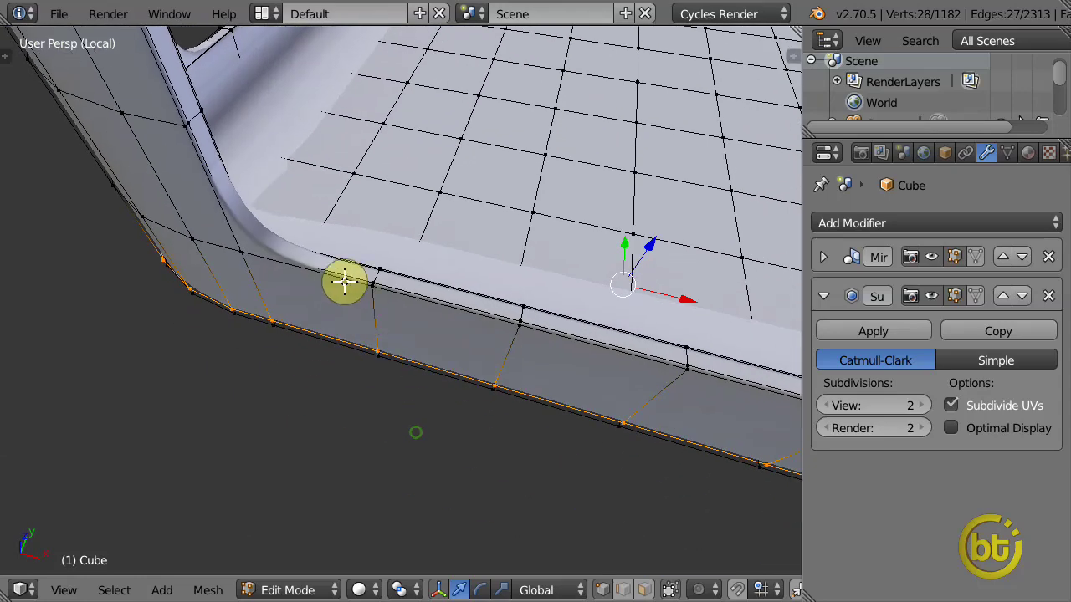
pyautogui.hotkey('ctrl', 'r')
pyautogui.click(333, 270)
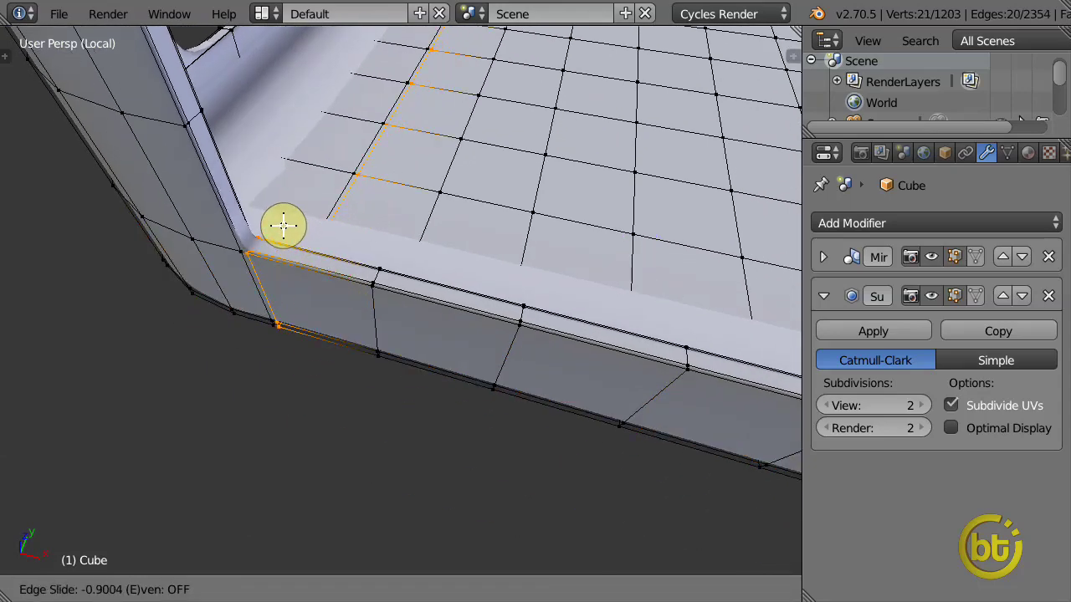
pyautogui.click(283, 225)
pyautogui.hotkey('ctrl', 'r')
pyautogui.click(219, 203)
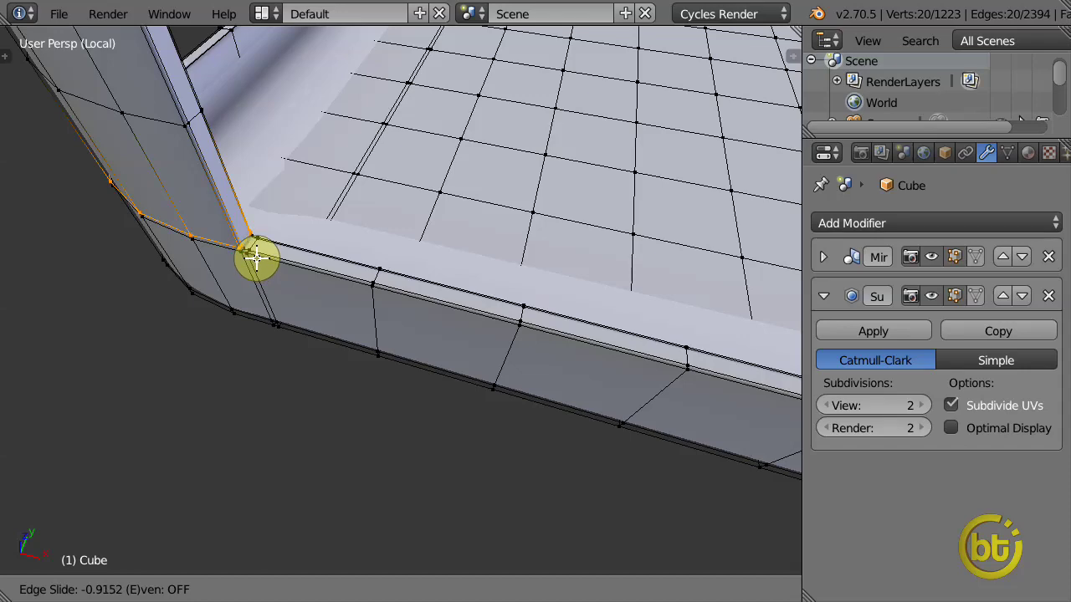
pyautogui.click(257, 258)
# Add loops through the left column and top bar at the frame's L-shaped corner.
pyautogui.press('KP_1')
pyautogui.keyDown('shift'); pyautogui.moveTo(401, 170); pyautogui.dragTo(485, 235, button='middle'); pyautogui.keyUp('shift')
pyautogui.scroll(2, 419, 315)
pyautogui.scroll(2, 352, 298)
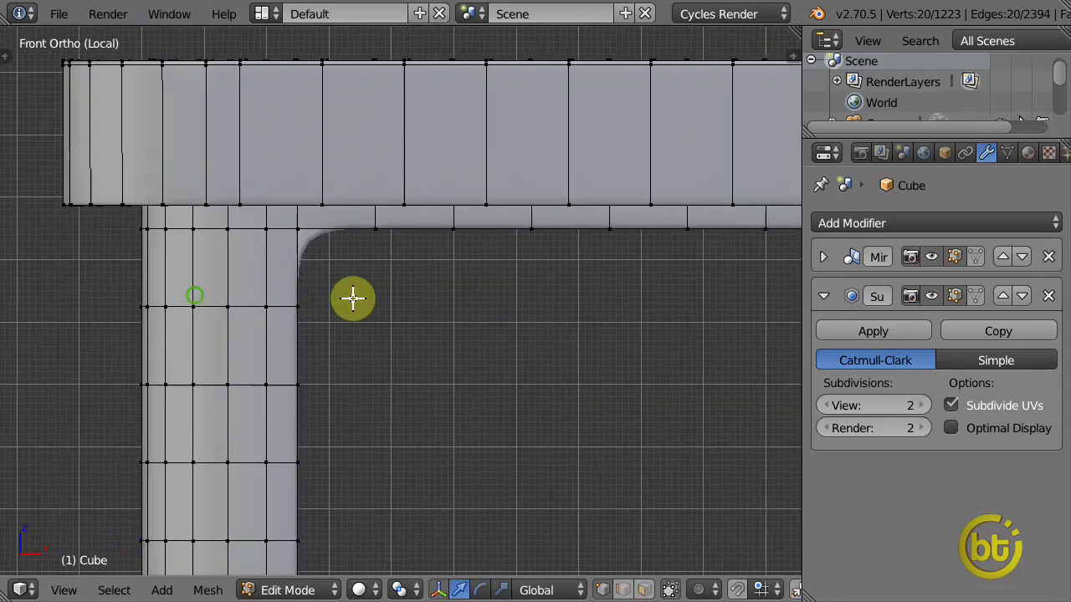
pyautogui.keyDown('shift'); pyautogui.moveTo(352, 298); pyautogui.dragTo(387, 295, button='middle'); pyautogui.keyUp('shift')
pyautogui.hotkey('ctrl', 'r')
pyautogui.click(334, 255)
pyautogui.click(339, 242)
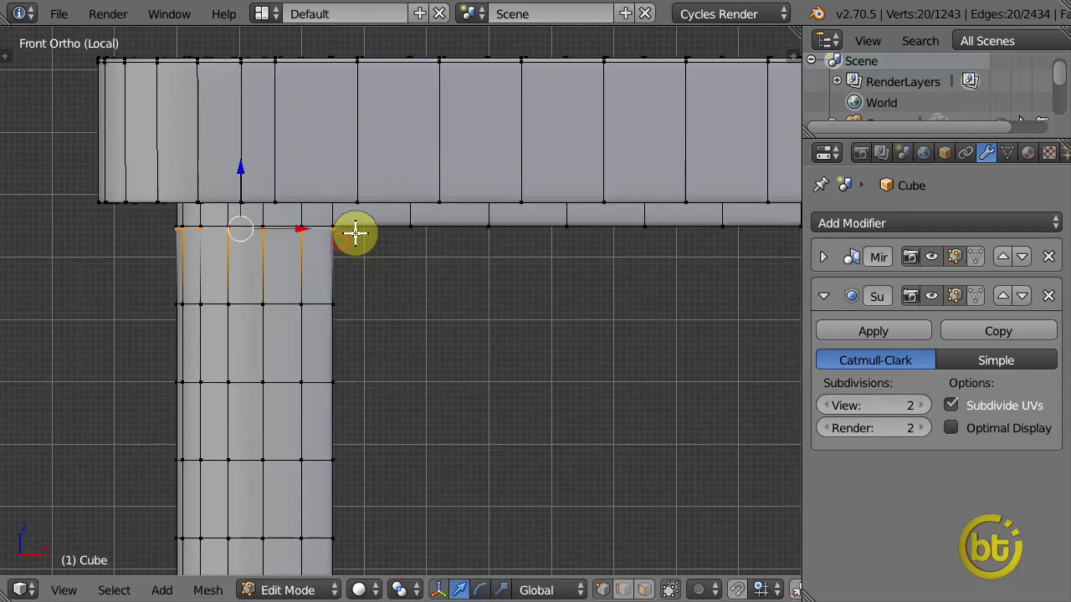
pyautogui.hotkey('ctrl', 'r')
pyautogui.click(351, 228)
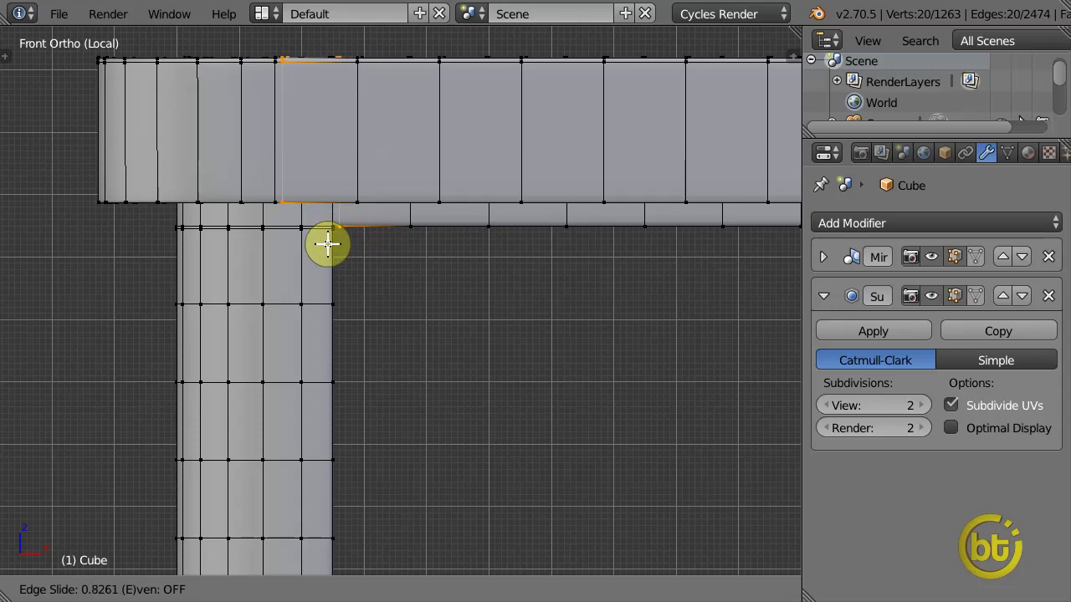
pyautogui.click(326, 243)
pyautogui.scroll(-2, 409, 277)
pyautogui.press('Tab')
# Add a supporting edge loop along the base of the wall.
pyautogui.scroll(-2, 527, 346)
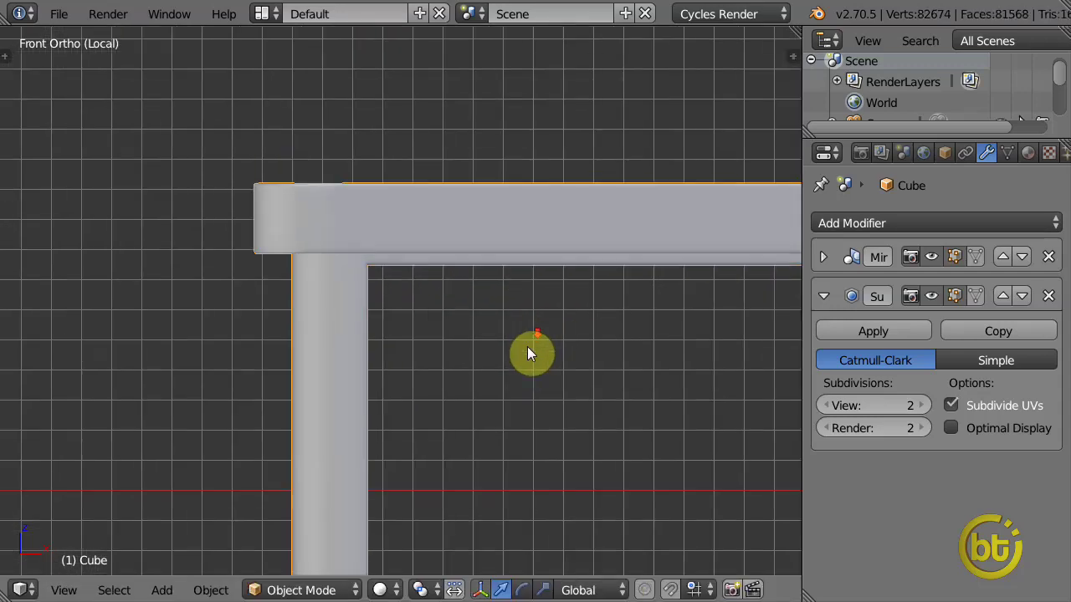
pyautogui.scroll(2, 397, 373)
pyautogui.moveTo(397, 372)
pyautogui.mouseDown(button='middle')
pyautogui.moveTo(381, 393)
pyautogui.moveTo(394, 340)
pyautogui.moveTo(401, 390)
pyautogui.moveTo(371, 399)
pyautogui.moveTo(390, 375)
pyautogui.moveTo(549, 330)
pyautogui.moveTo(321, 423)
pyautogui.moveTo(466, 357)
pyautogui.moveTo(276, 409)
pyautogui.moveTo(430, 377)
pyautogui.moveTo(384, 390)
pyautogui.moveTo(401, 301)
pyautogui.moveTo(430, 343)
pyautogui.mouseUp(button='middle')
pyautogui.press('Tab')
pyautogui.press('Tab')
pyautogui.press('Tab')
pyautogui.hotkey('ctrl', 'r')
pyautogui.click(450, 355)
pyautogui.click(456, 358)
pyautogui.press('Tab')
# Leave local view, select the grid panel Cube.001, and add a Solidify modifier.
pyautogui.press('KP_Divide')
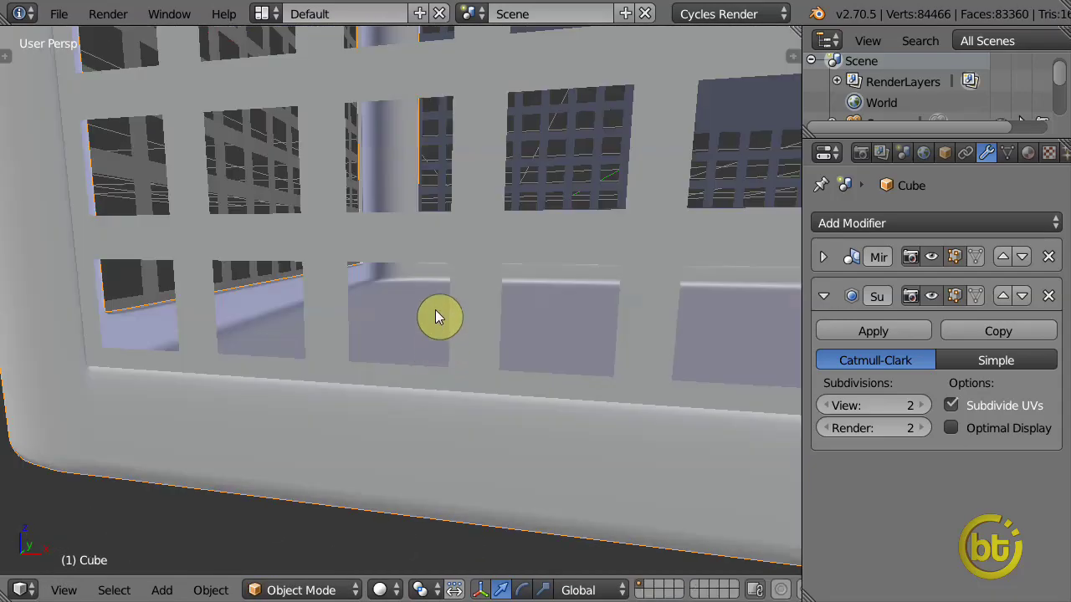
pyautogui.rightClick(338, 339)
pyautogui.click(877, 223)
pyautogui.click(657, 527)
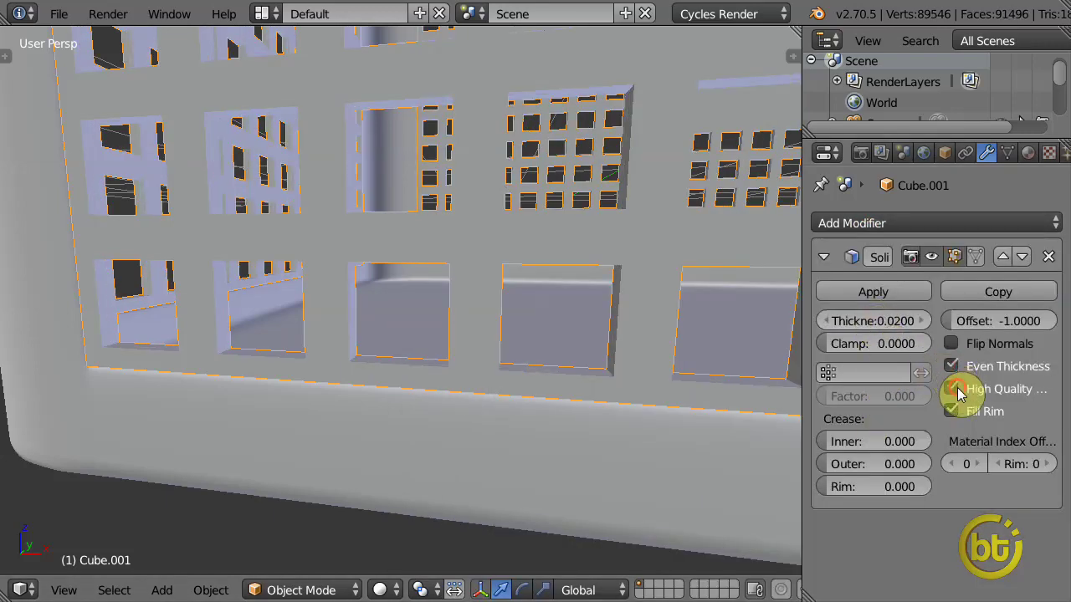
# Edit the panel mesh in front orthographic view with nothing selected and the 3D view maximized.
pyautogui.press('KP_1')
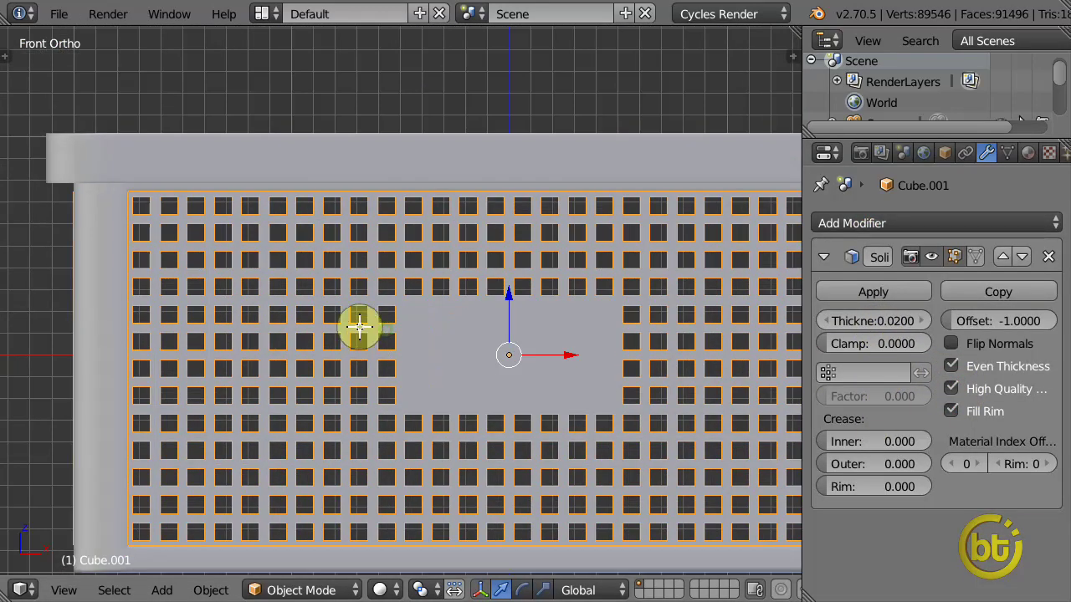
pyautogui.press('Tab')
pyautogui.keyDown('shift'); pyautogui.moveTo(460, 393); pyautogui.dragTo(354, 290, button='middle'); pyautogui.keyUp('shift')
pyautogui.press('a')
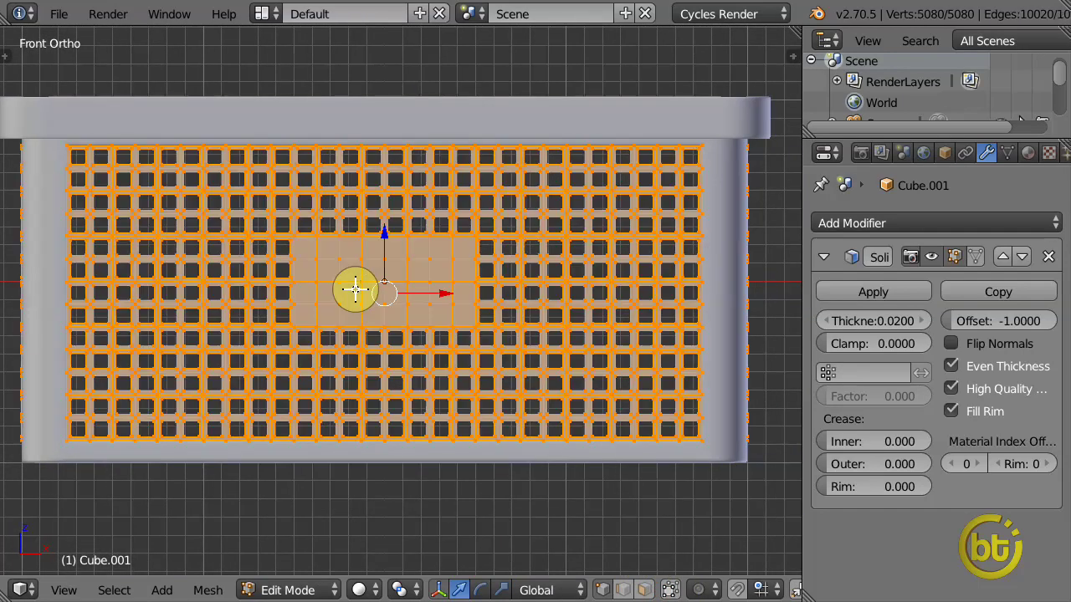
pyautogui.press('a')
pyautogui.scroll(1, 246, 234)
pyautogui.scroll(-1, 268, 236)
pyautogui.hotkey('ctrl', 'Up')
# Nudge the front grid's top vertex row and shift its inner left column outward.
pyautogui.scroll(-1, 258, 175)
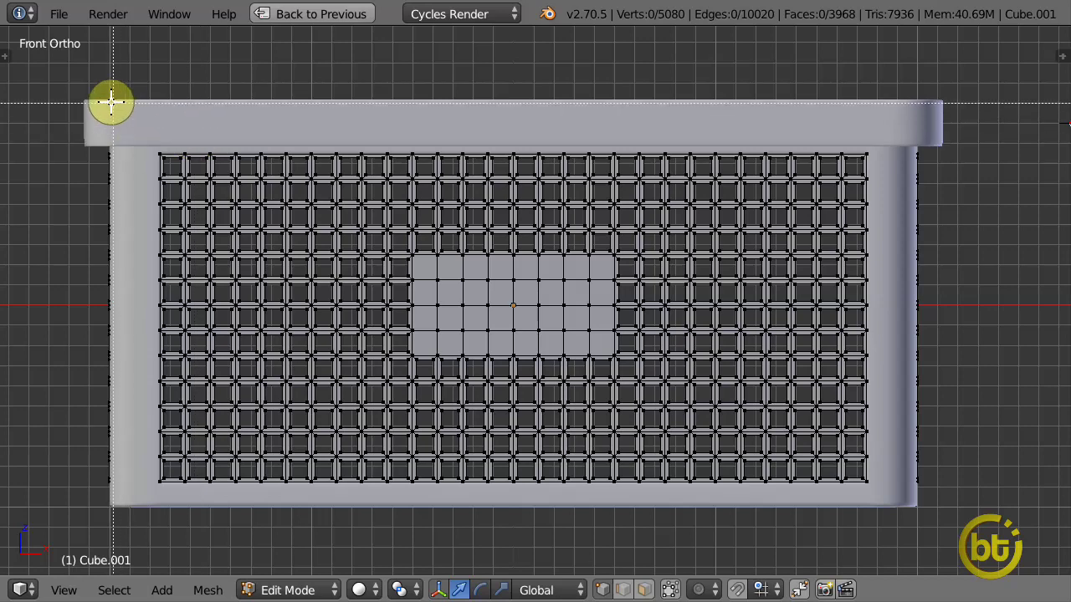
pyautogui.moveTo(852, 104); pyautogui.dragTo(942, 154)
pyautogui.moveTo(513, 99); pyautogui.dragTo(514, 103)
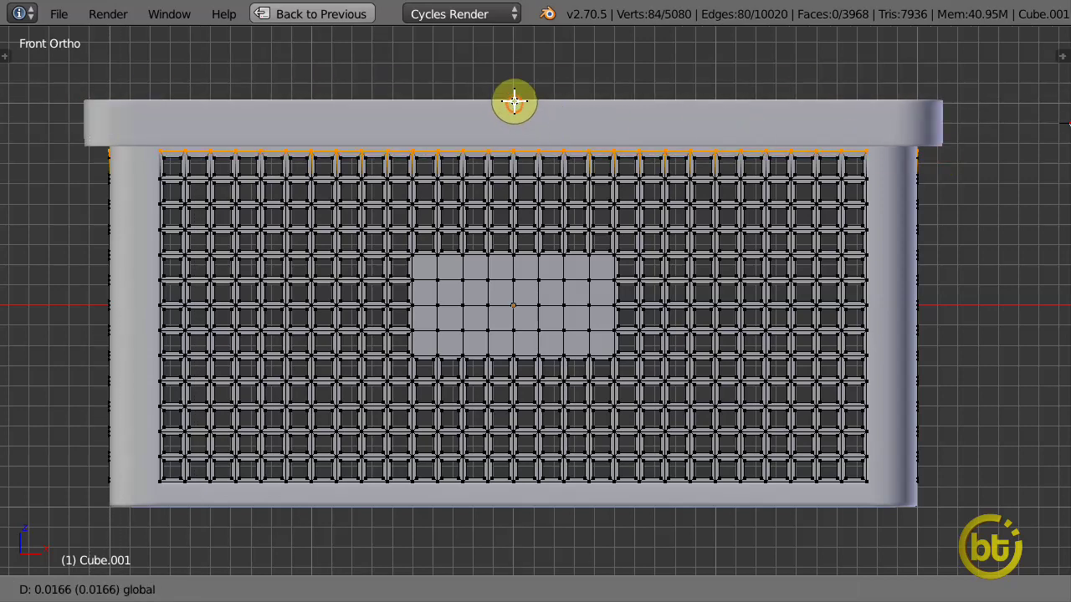
pyautogui.press('a')
pyautogui.moveTo(82, 99); pyautogui.dragTo(157, 525)
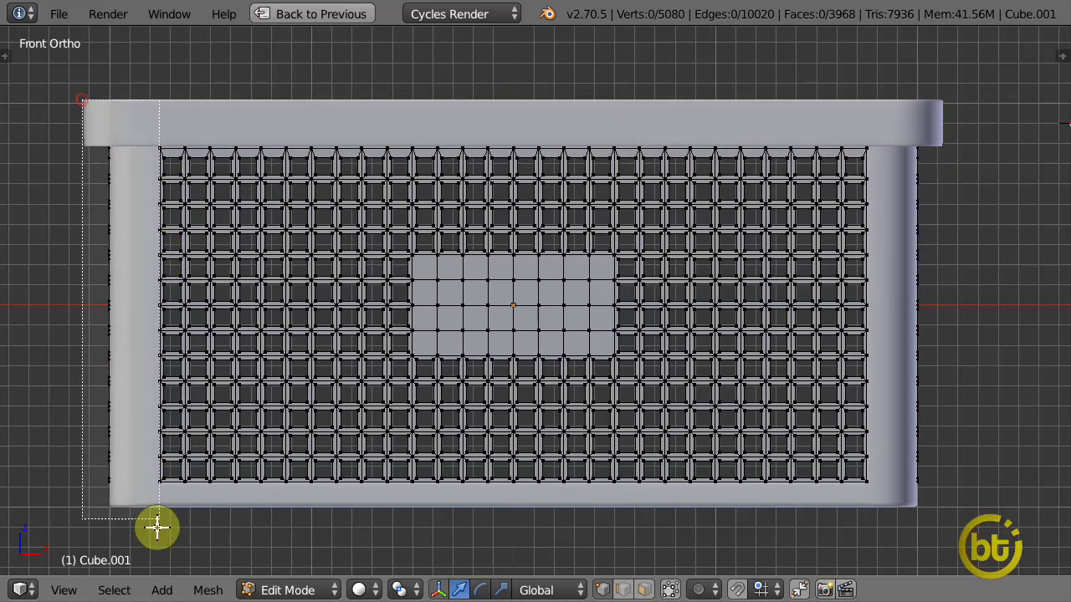
pyautogui.press('b')
pyautogui.moveTo(59, 52); pyautogui.dragTo(115, 540, button='middle')
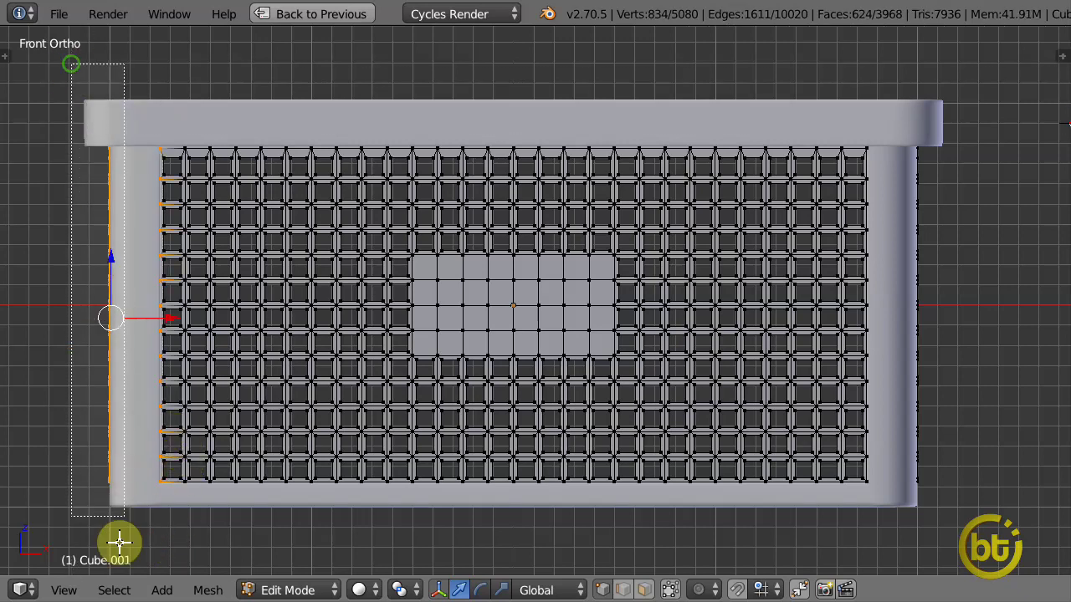
pyautogui.press('g')
pyautogui.click(205, 318)
pyautogui.press('a')
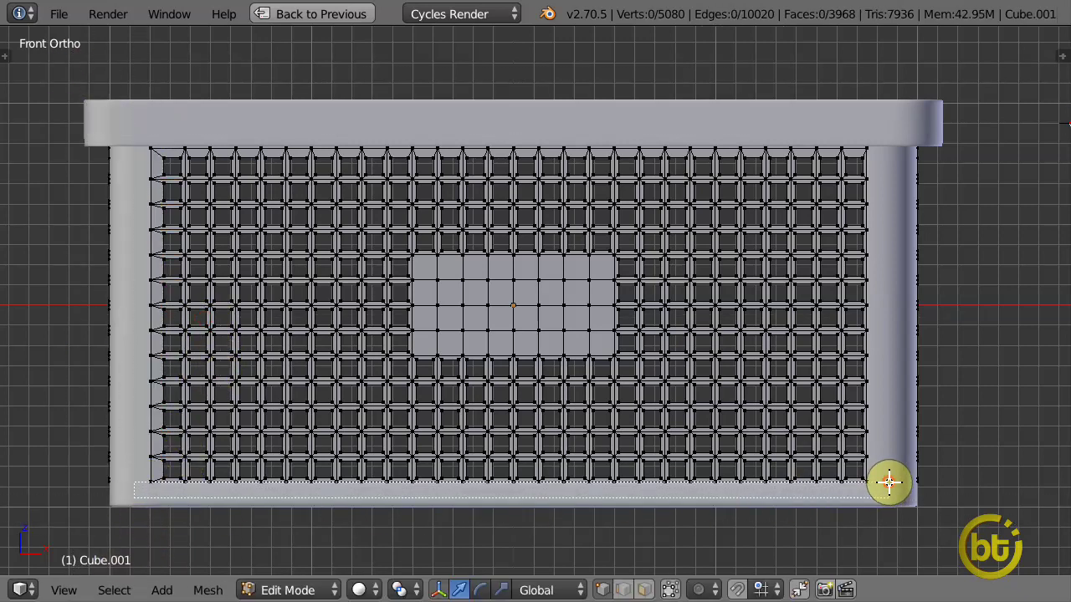
# Move the grid's bottom row down to the basket bottom and its right column out to the wall.
pyautogui.moveTo(137, 497); pyautogui.dragTo(757, 499)
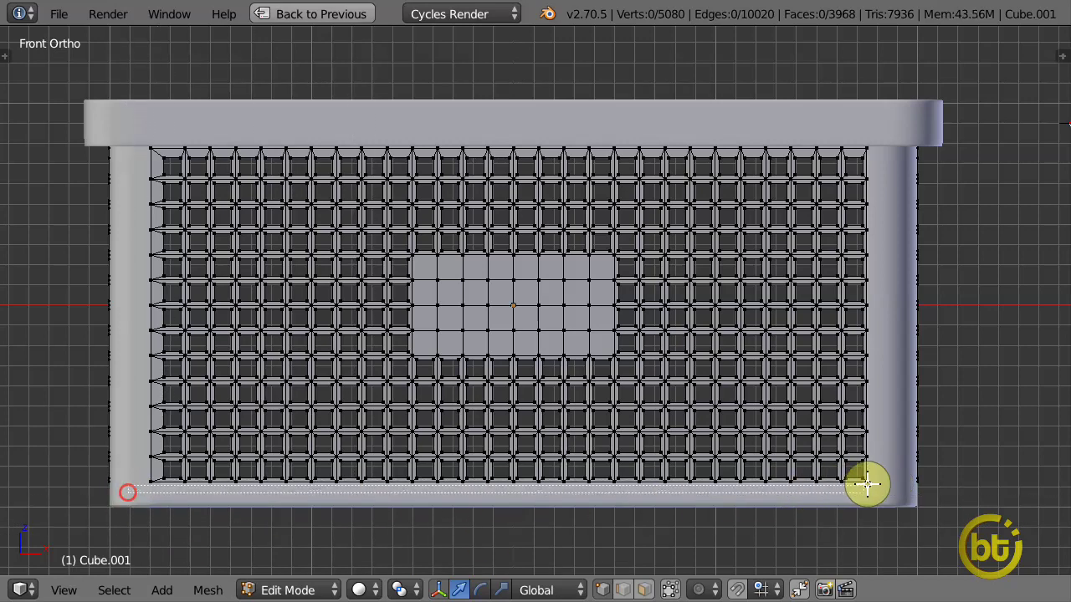
pyautogui.moveTo(881, 481); pyautogui.dragTo(881, 483)
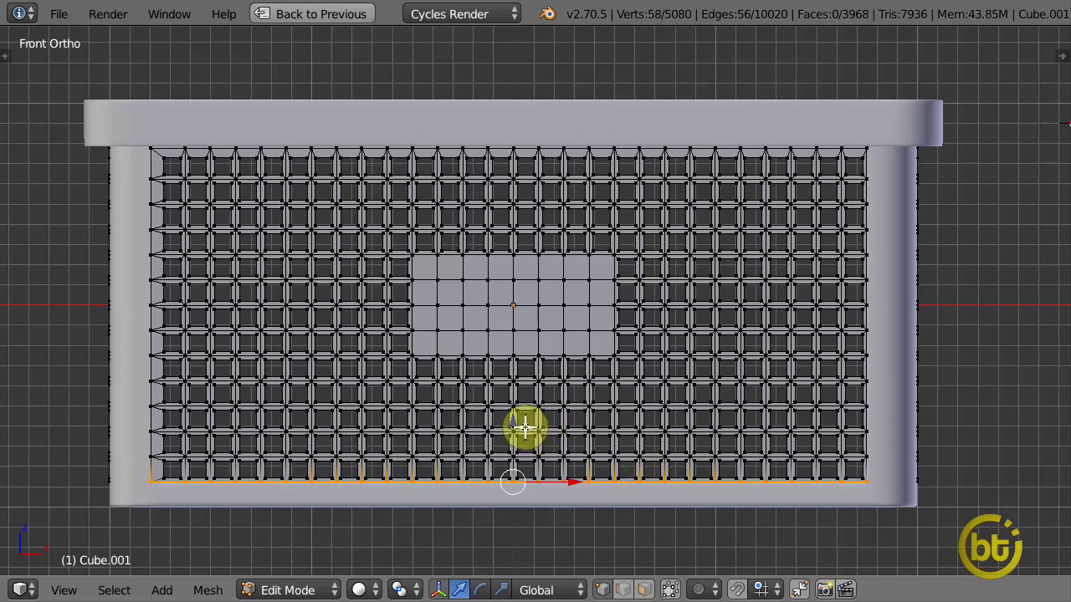
pyautogui.press('g')
pyautogui.click(514, 431)
pyautogui.press('a')
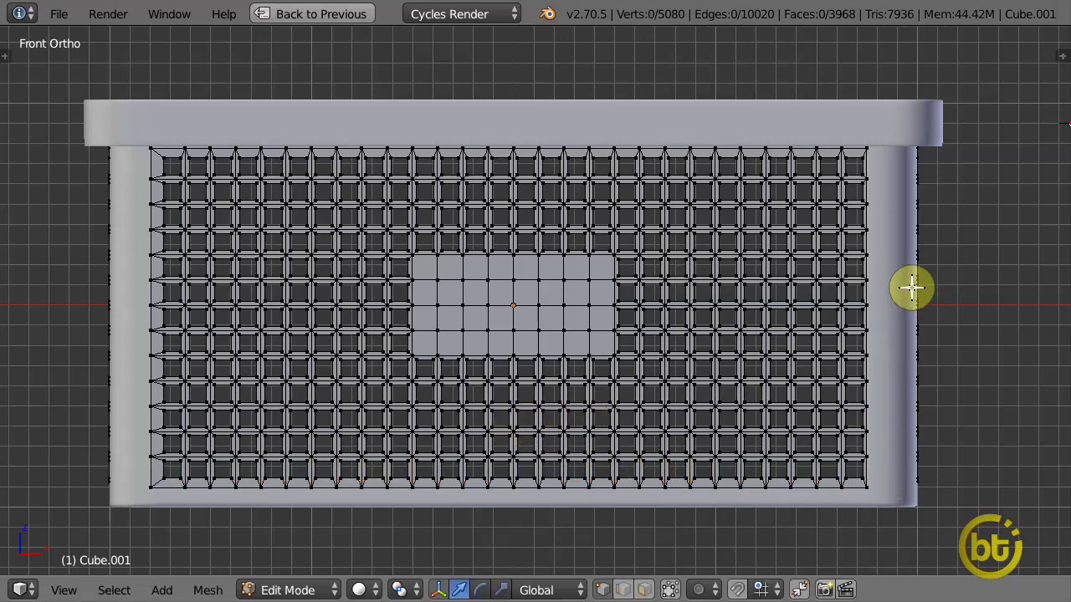
pyautogui.moveTo(886, 514); pyautogui.dragTo(886, 512)
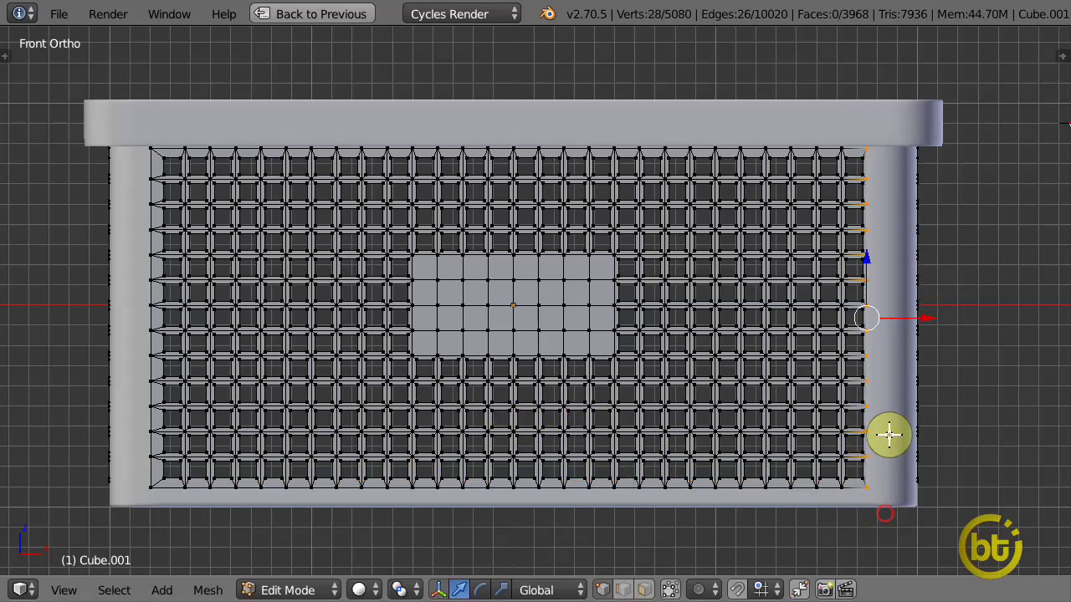
pyautogui.press('g')
pyautogui.click(853, 337)
# In the right side view, move the side grid's top row up against the basket rim.
pyautogui.press('KP_3')
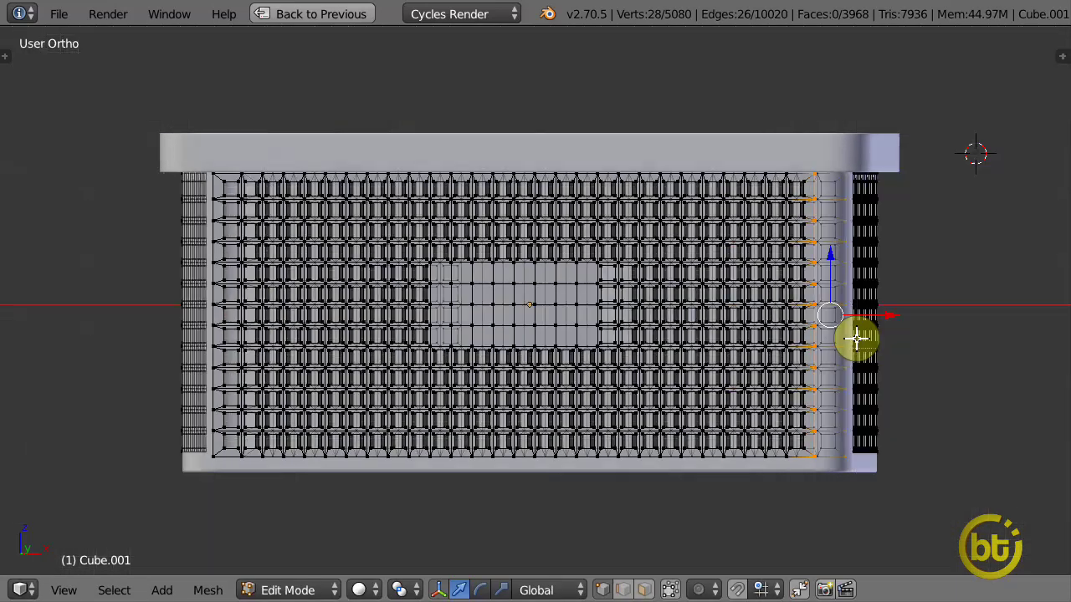
pyautogui.press('a')
pyautogui.scroll(3, 462, 293)
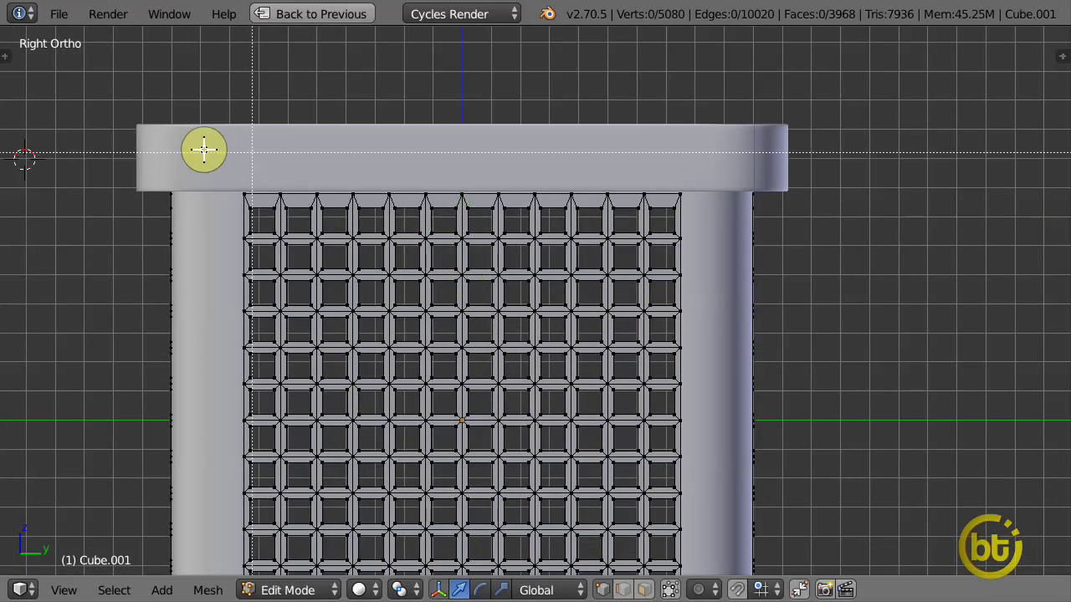
pyautogui.moveTo(734, 199); pyautogui.dragTo(734, 199)
pyautogui.press('g')
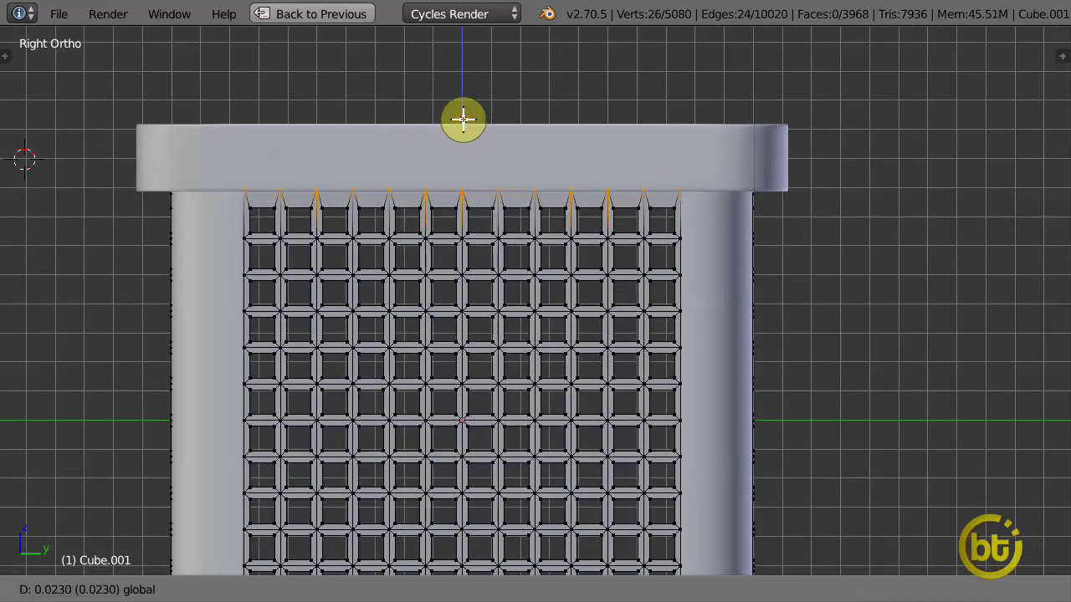
pyautogui.click(461, 120)
pyautogui.scroll(-1, 620, 289)
pyautogui.press('a')
pyautogui.keyDown('shift'); pyautogui.moveTo(619, 289); pyautogui.dragTo(640, 176, button='middle'); pyautogui.keyUp('shift')
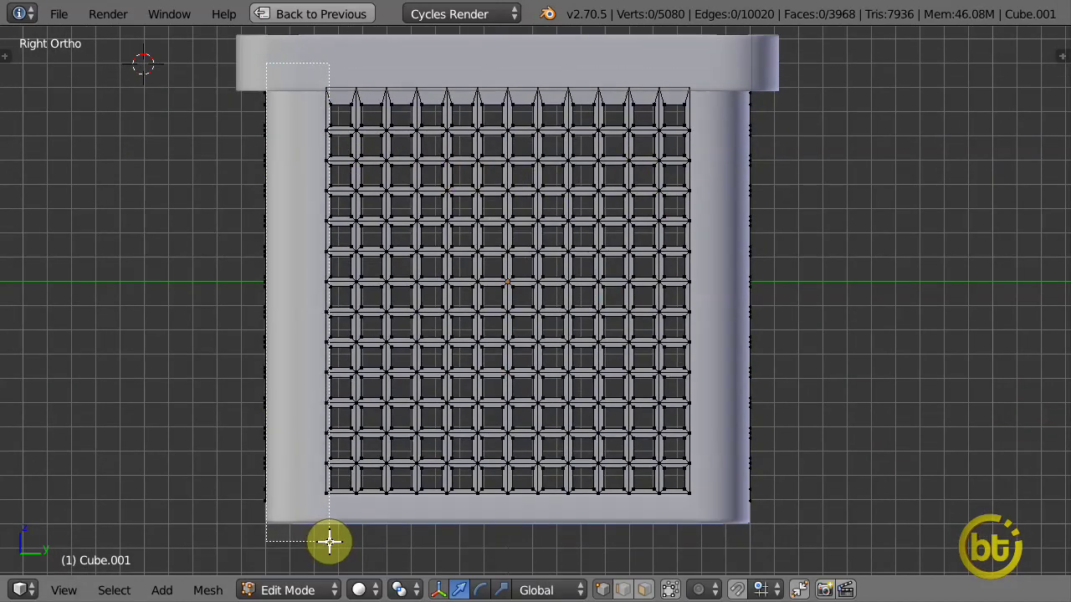
# Stretch the side grid's left column to the wall and drop its bottom row slightly lower.
pyautogui.moveTo(329, 541); pyautogui.dragTo(329, 541)
pyautogui.press('g')
pyautogui.click(384, 292)
pyautogui.press('a')
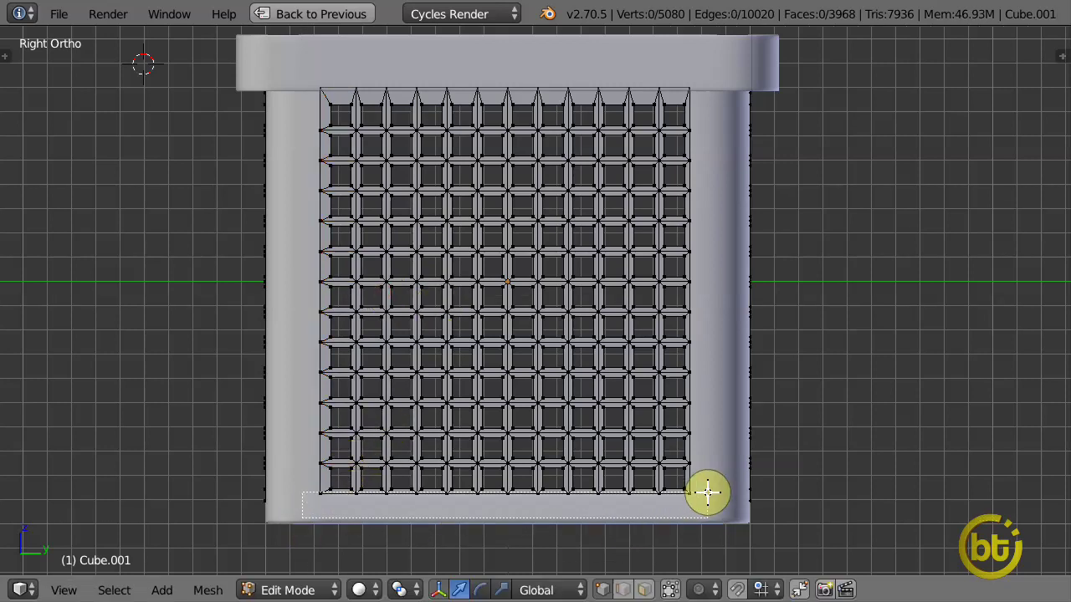
pyautogui.press('g')
pyautogui.press('z')
pyautogui.click(507, 446)
# Move the side grid's right column out to the basket's right wall.
pyautogui.press('a')
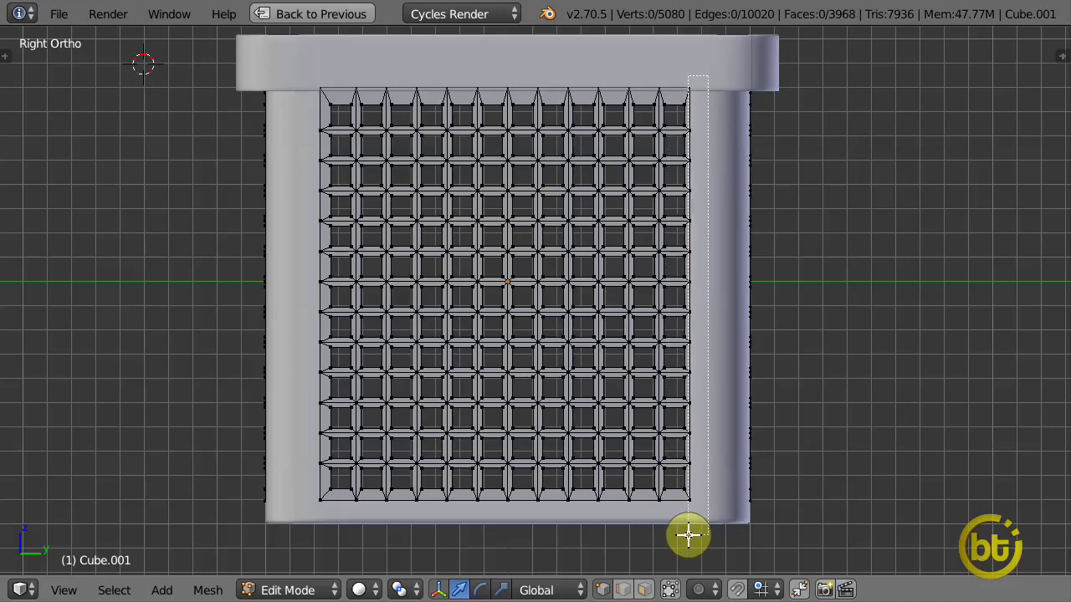
pyautogui.press('g')
pyautogui.click(758, 296)
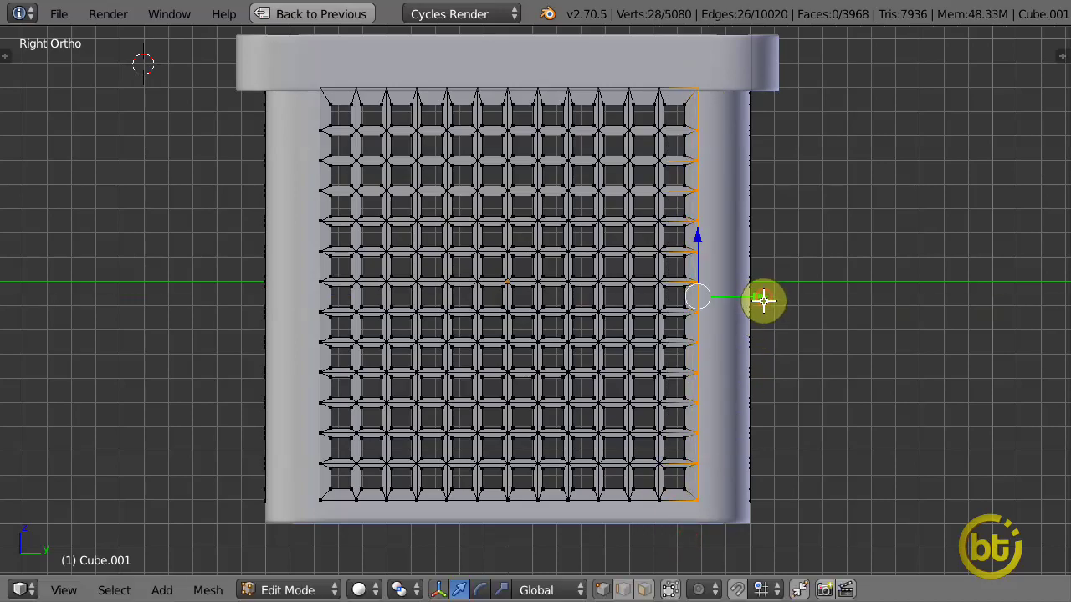
pyautogui.press('a')
pyautogui.scroll(-1, 657, 337)
pyautogui.moveTo(657, 337); pyautogui.dragTo(567, 368, button='middle')
pyautogui.scroll(-4, 567, 368)
# Inspect the perforated basket from front and side angles in Object Mode.
pyautogui.press('Tab')
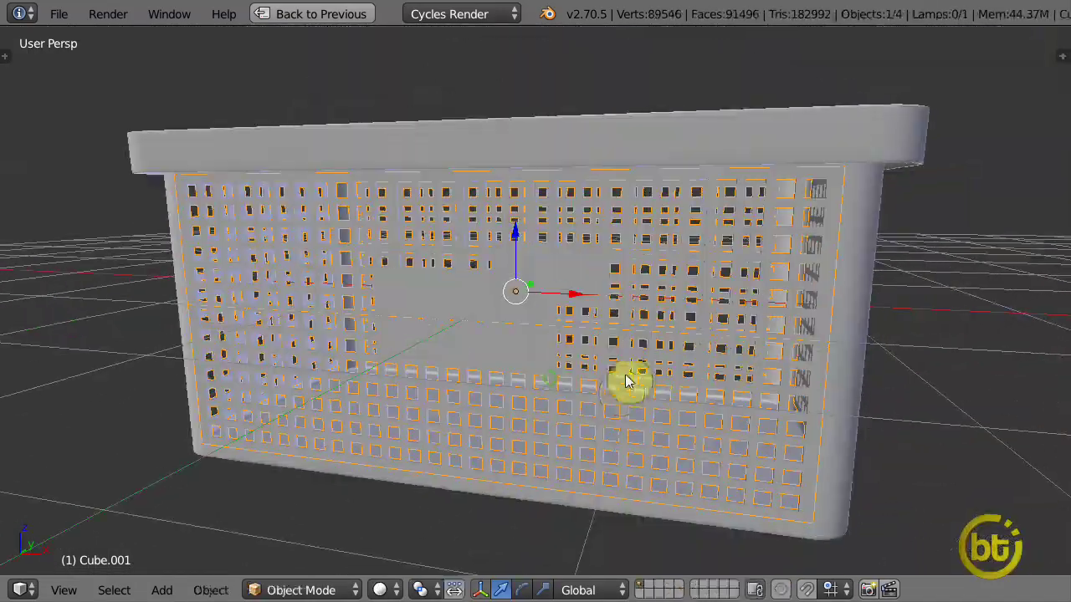
pyautogui.moveTo(628, 382)
pyautogui.mouseDown(button='middle')
pyautogui.moveTo(849, 323)
pyautogui.moveTo(652, 316)
pyautogui.moveTo(675, 313)
pyautogui.moveTo(445, 338)
pyautogui.mouseUp(button='middle')
pyautogui.scroll(3, 652, 316)
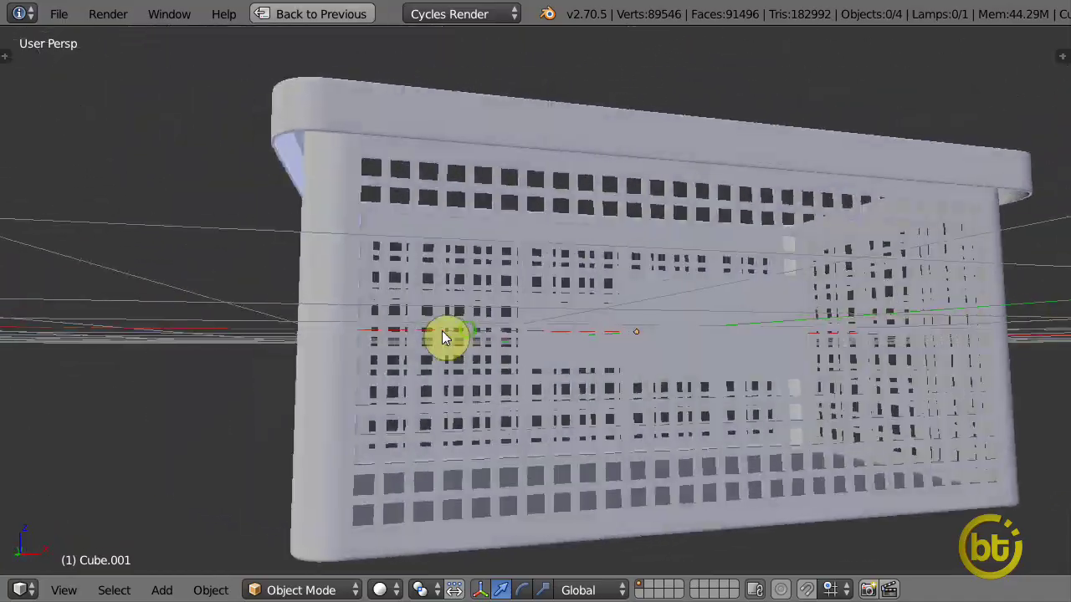
pyautogui.scroll(3, 332, 296)
pyautogui.press('Tab')
pyautogui.scroll(-3, 309, 247)
pyautogui.press('Tab')
pyautogui.moveTo(309, 248)
pyautogui.mouseDown(button='middle')
pyautogui.moveTo(387, 289)
pyautogui.moveTo(337, 281)
pyautogui.moveTo(379, 271)
pyautogui.moveTo(386, 292)
pyautogui.mouseUp(button='middle')
pyautogui.scroll(3, 364, 277)
pyautogui.press('Tab')
pyautogui.press('Tab')
pyautogui.rightClick(318, 247)
pyautogui.scroll(-4, 327, 251)
# In Front Ortho, select the grid's boundary loop and move its left column out to the wall.
pyautogui.press('Tab')
pyautogui.press('Tab')
pyautogui.press('KP_1')
pyautogui.press('KP_5')
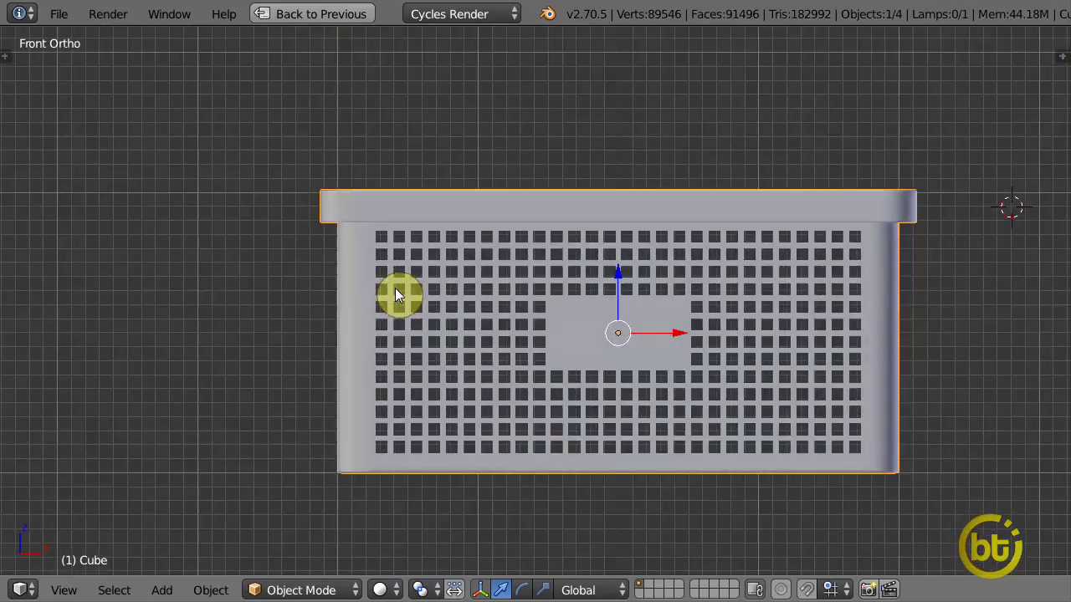
pyautogui.press('Tab')
pyautogui.scroll(5, 394, 290)
pyautogui.press('a')
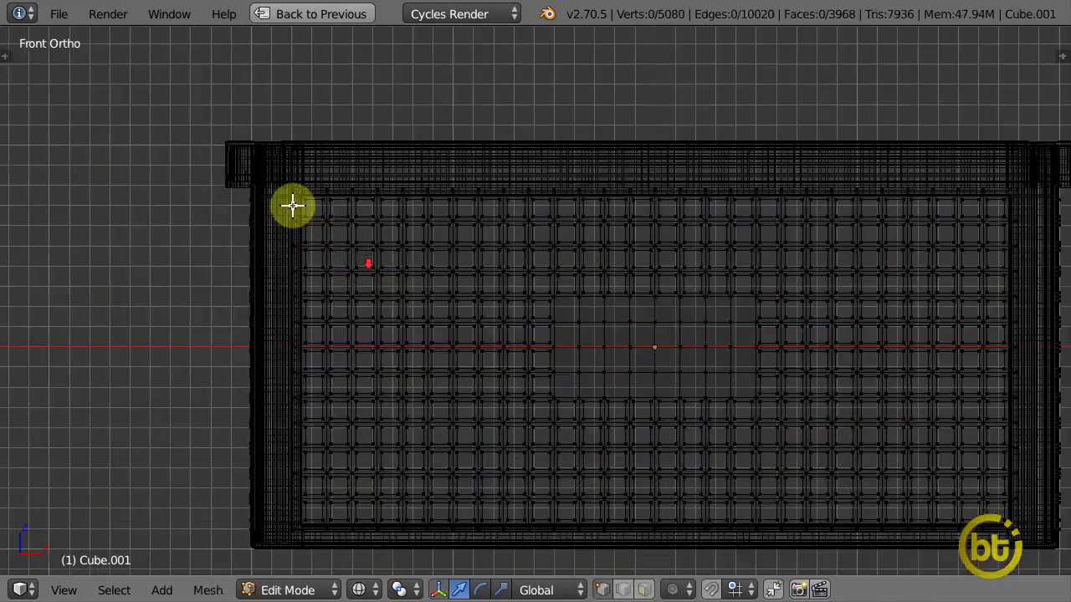
pyautogui.keyDown('alt'); pyautogui.rightClick(291, 205); pyautogui.keyUp('alt')
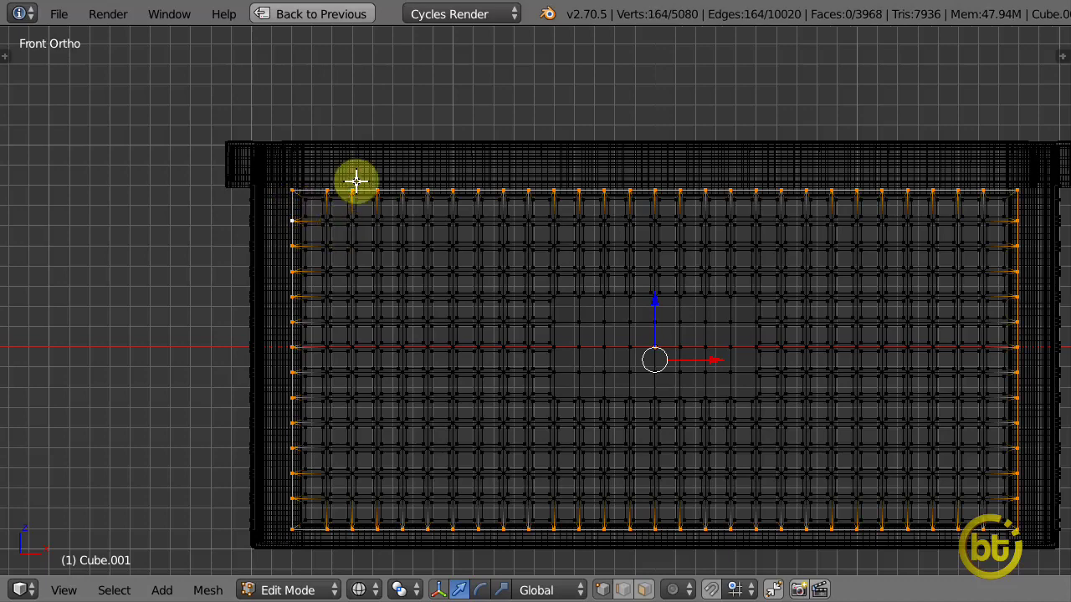
pyautogui.scroll(3, 379, 345)
pyautogui.press('z')
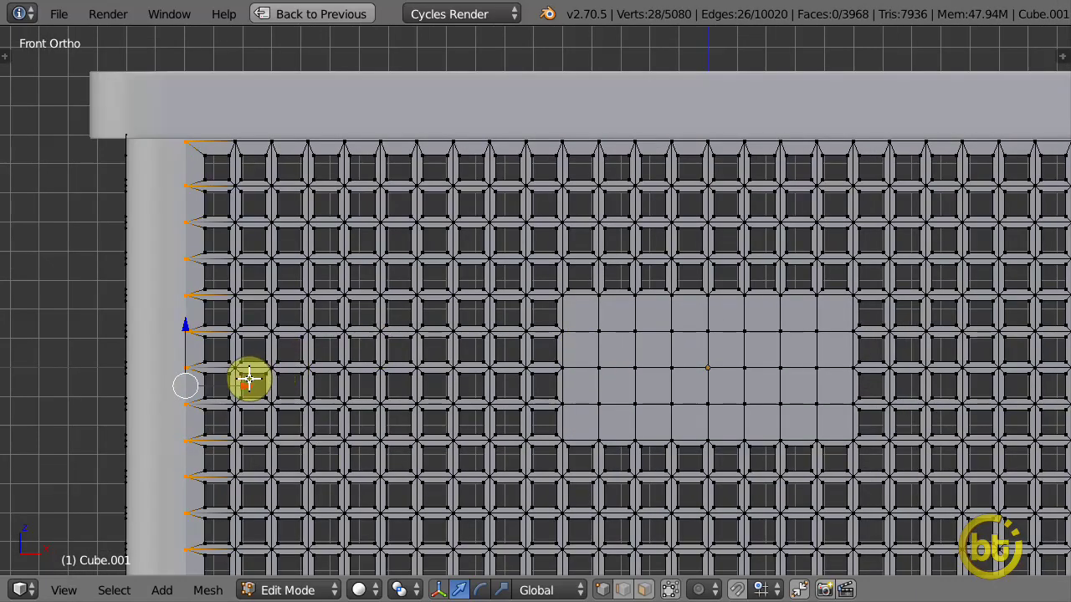
pyautogui.press('g')
pyautogui.click(256, 379)
# Return to Object Mode and review the basket in perspective and top view.
pyautogui.press('Tab')
pyautogui.scroll(-3, 467, 388)
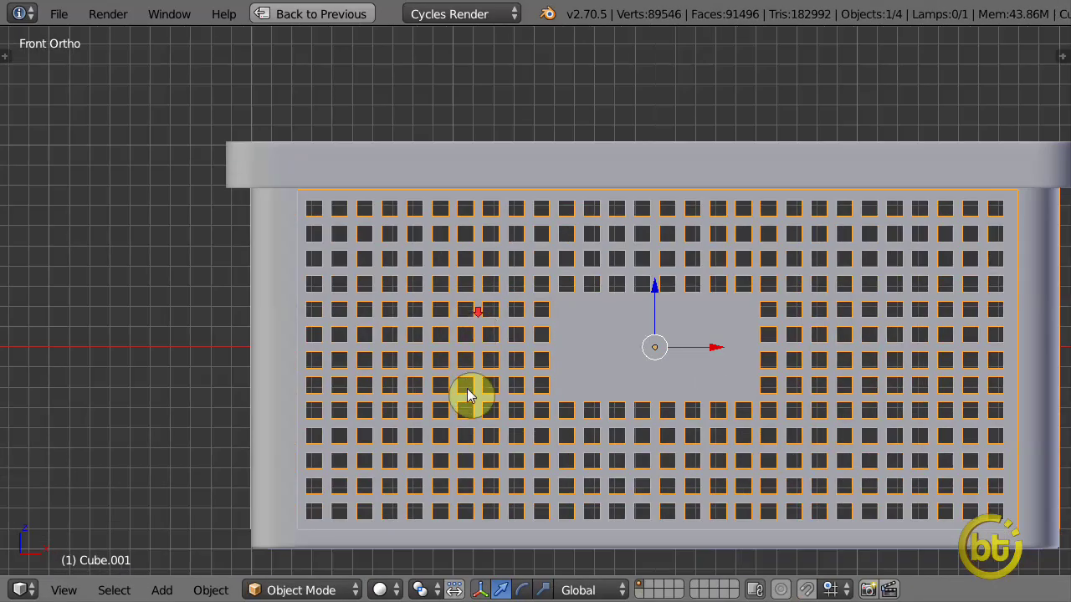
pyautogui.press('a')
pyautogui.moveTo(467, 389)
pyautogui.mouseDown(button='middle')
pyautogui.moveTo(439, 368)
pyautogui.moveTo(946, 310)
pyautogui.moveTo(626, 335)
pyautogui.moveTo(785, 274)
pyautogui.moveTo(759, 370)
pyautogui.moveTo(853, 370)
pyautogui.moveTo(491, 378)
pyautogui.moveTo(494, 423)
pyautogui.mouseUp(button='middle')
pyautogui.scroll(-3, 785, 273)
pyautogui.press('KP_7')
# Select the basket body Cube and enter Edit Mode with face selection.
pyautogui.press('Tab')
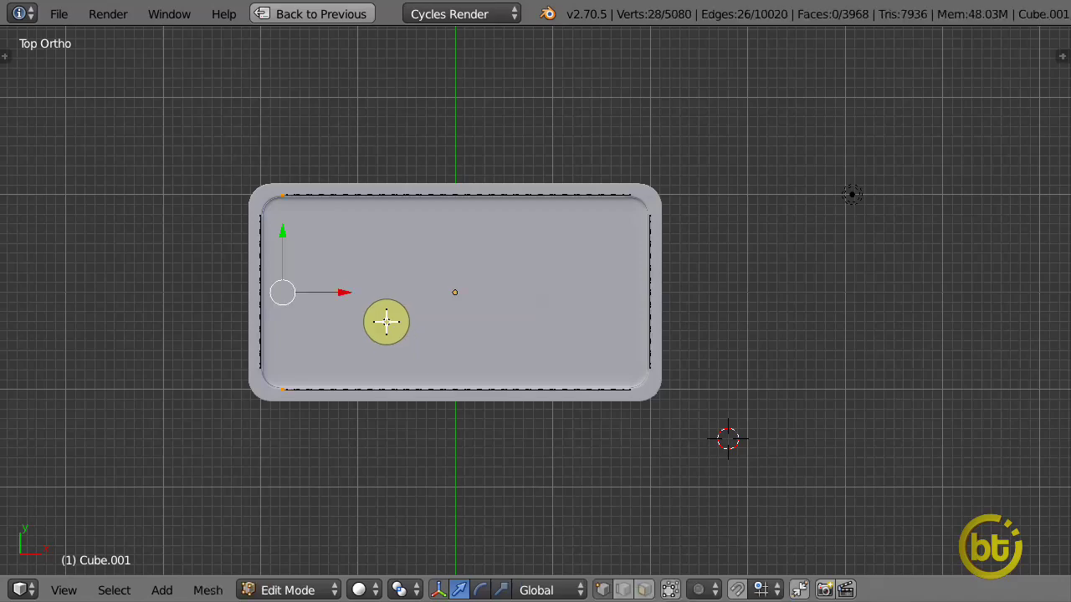
pyautogui.press('Tab')
pyautogui.rightClick(259, 296)
pyautogui.press('Tab')
pyautogui.scroll(4, 263, 285)
pyautogui.scroll(3, 480, 301)
pyautogui.hotkey('ctrl', 'Tab')
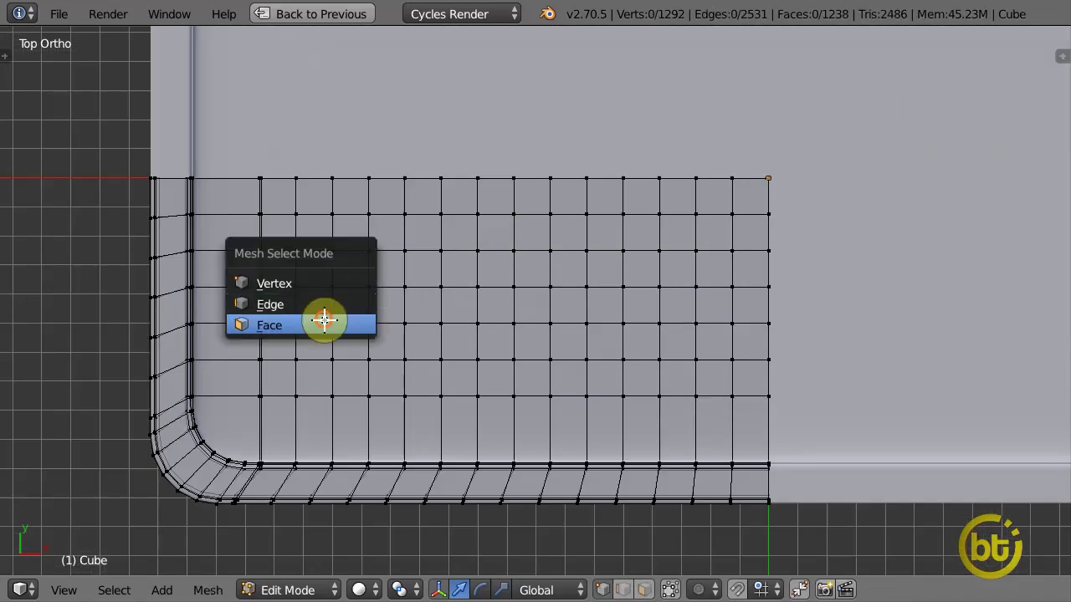
pyautogui.click(325, 319)
pyautogui.keyDown('shift'); pyautogui.moveTo(324, 319); pyautogui.dragTo(454, 376, button='middle'); pyautogui.keyUp('shift')
pyautogui.scroll(3, 454, 376)
pyautogui.scroll(4, 396, 330)
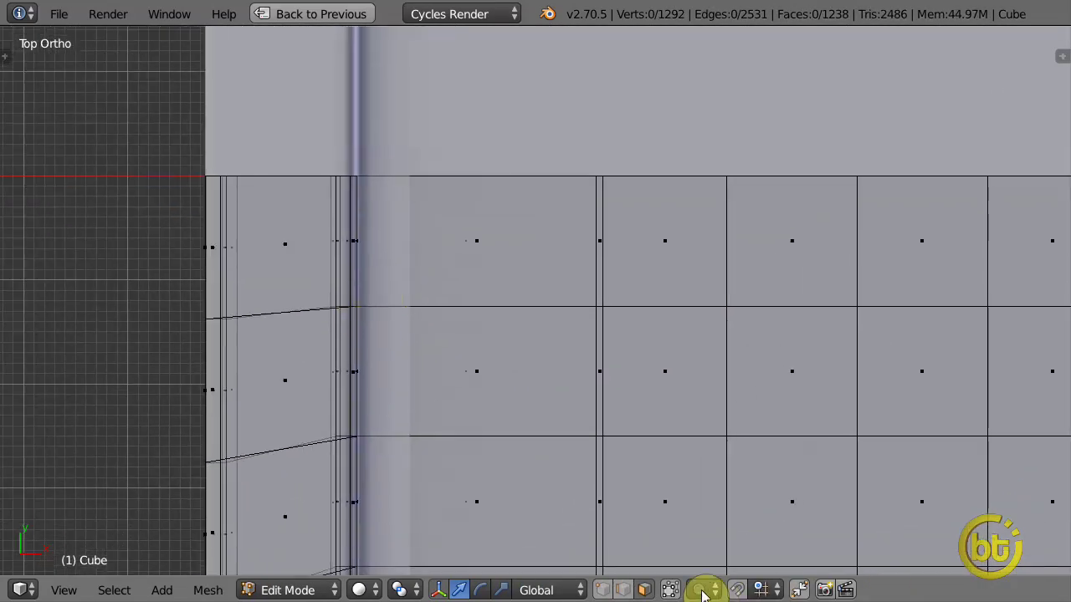
pyautogui.scroll(-1, 411, 359)
pyautogui.scroll(-1, 321, 314)
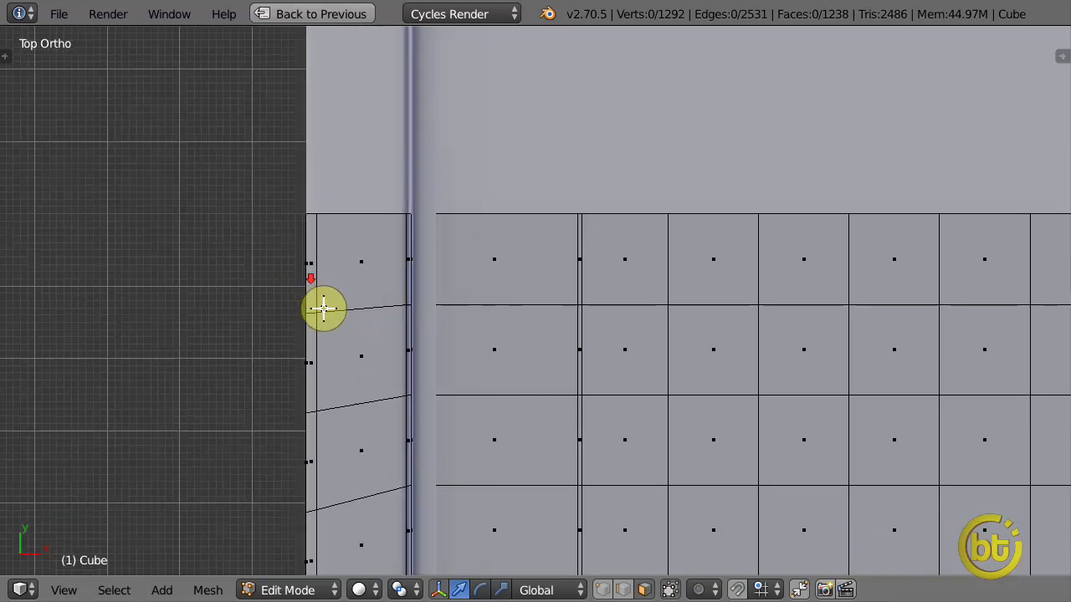
# In edge select mode, pick the edge loop near the basket's left corner.
pyautogui.hotkey('ctrl', 'Tab')
pyautogui.click(323, 361)
pyautogui.press('a')
pyautogui.keyDown('alt'); pyautogui.rightClick(373, 309); pyautogui.keyUp('alt')
pyautogui.moveTo(373, 309); pyautogui.dragTo(466, 330, button='middle')
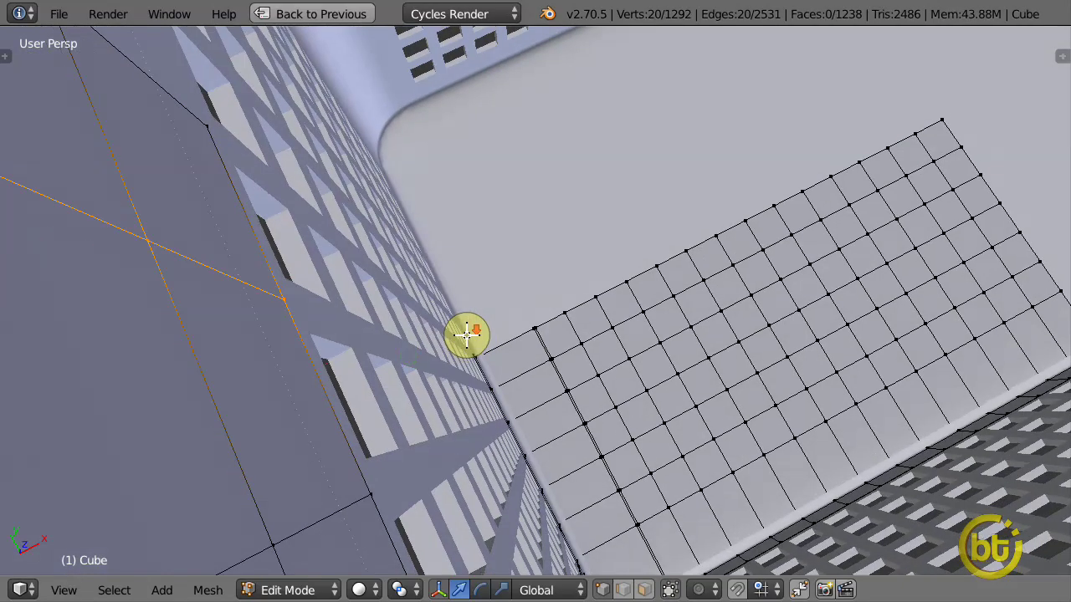
pyautogui.scroll(-1, 466, 330)
pyautogui.scroll(-4, 460, 359)
pyautogui.moveTo(454, 399)
pyautogui.mouseDown(button='middle')
pyautogui.moveTo(591, 282)
pyautogui.moveTo(545, 303)
pyautogui.moveTo(574, 370)
pyautogui.moveTo(543, 359)
pyautogui.moveTo(536, 287)
pyautogui.moveTo(540, 318)
pyautogui.mouseUp(button='middle')
pyautogui.press('KP_7')
# Scale the edge loop to 0 along Y to flatten it, then clear the selection.
pyautogui.press('s')
pyautogui.press('y')
pyautogui.press('0')
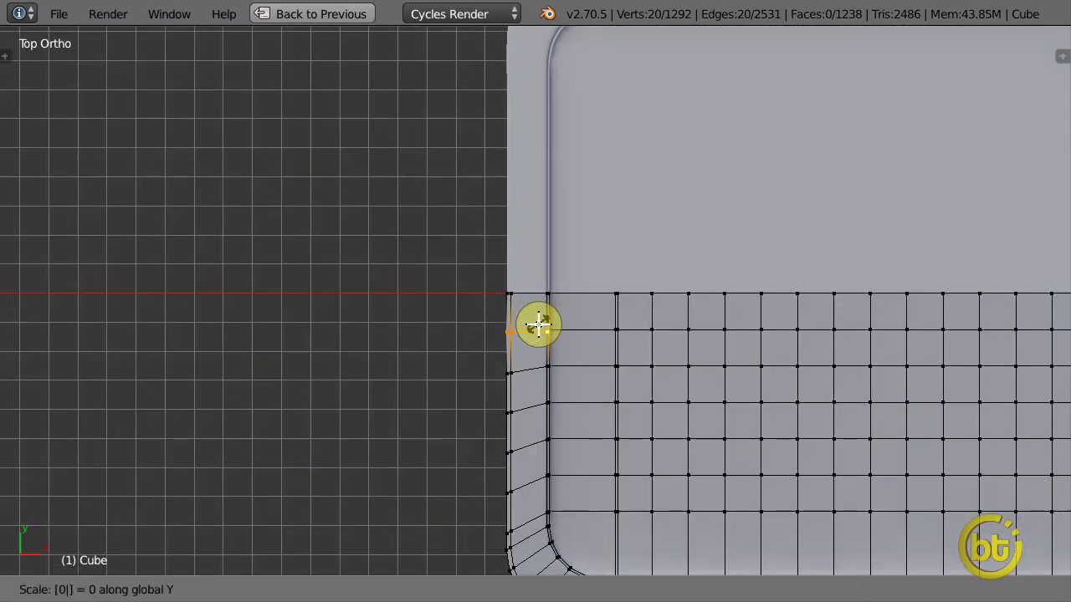
pyautogui.press('Return')
pyautogui.press('a')
pyautogui.press('s')
pyautogui.press('y')
pyautogui.press('Return')
pyautogui.press('a')
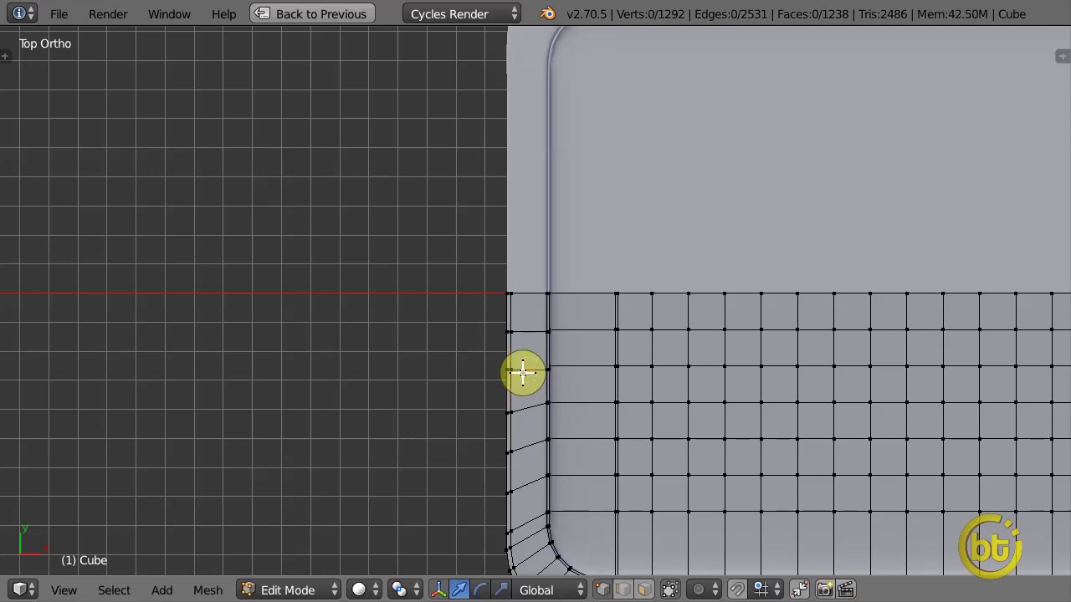
pyautogui.press('a')
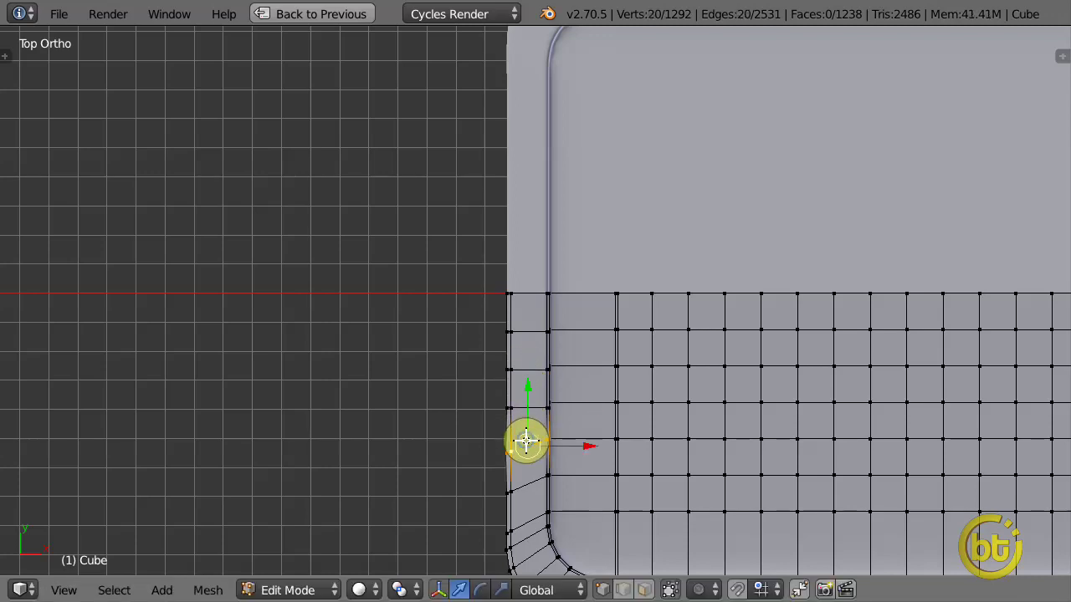
pyautogui.press('a')
pyautogui.hotkey('ctrl', 'Tab')
# Select the rim faces in face mode and extrude them upward into a tab.
pyautogui.click(451, 485)
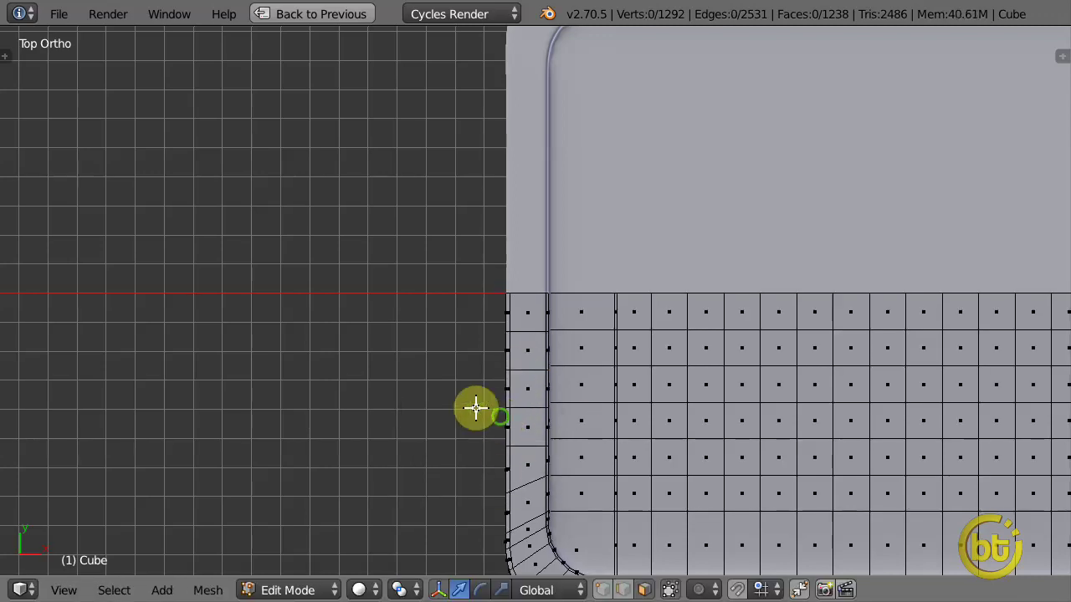
pyautogui.scroll(1, 476, 406)
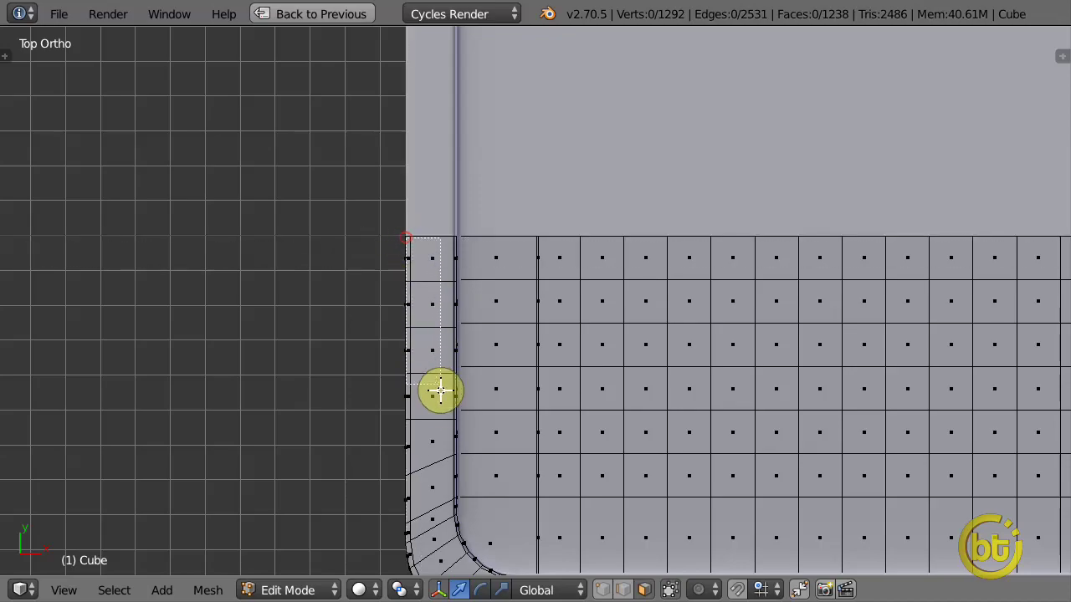
pyautogui.moveTo(451, 407)
pyautogui.mouseDown(button='middle')
pyautogui.moveTo(502, 394)
pyautogui.moveTo(411, 327)
pyautogui.moveTo(363, 240)
pyautogui.moveTo(198, 249)
pyautogui.moveTo(325, 348)
pyautogui.mouseUp(button='middle')
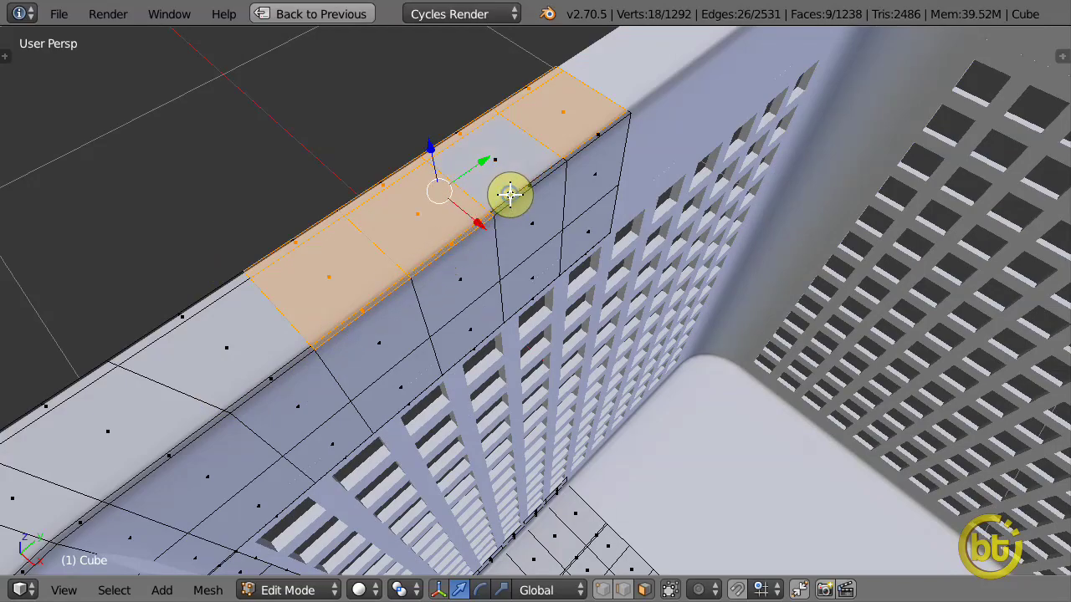
pyautogui.keyDown('shift'); pyautogui.click(580, 147); pyautogui.keyUp('shift')
pyautogui.moveTo(578, 143)
pyautogui.mouseDown(button='middle')
pyautogui.moveTo(608, 296)
pyautogui.moveTo(581, 370)
pyautogui.mouseUp(button='middle')
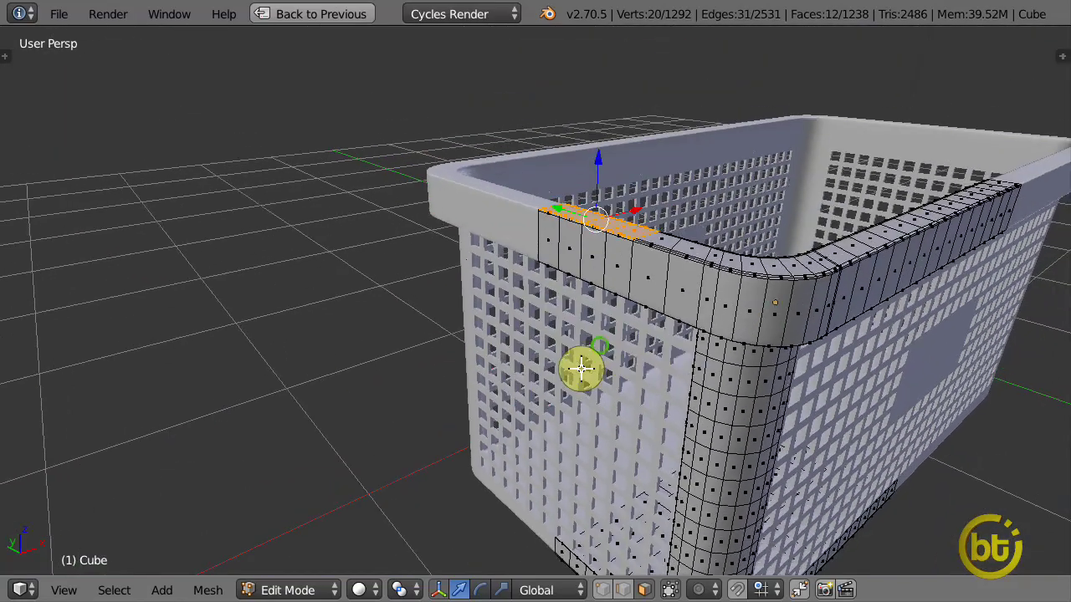
pyautogui.press('e')
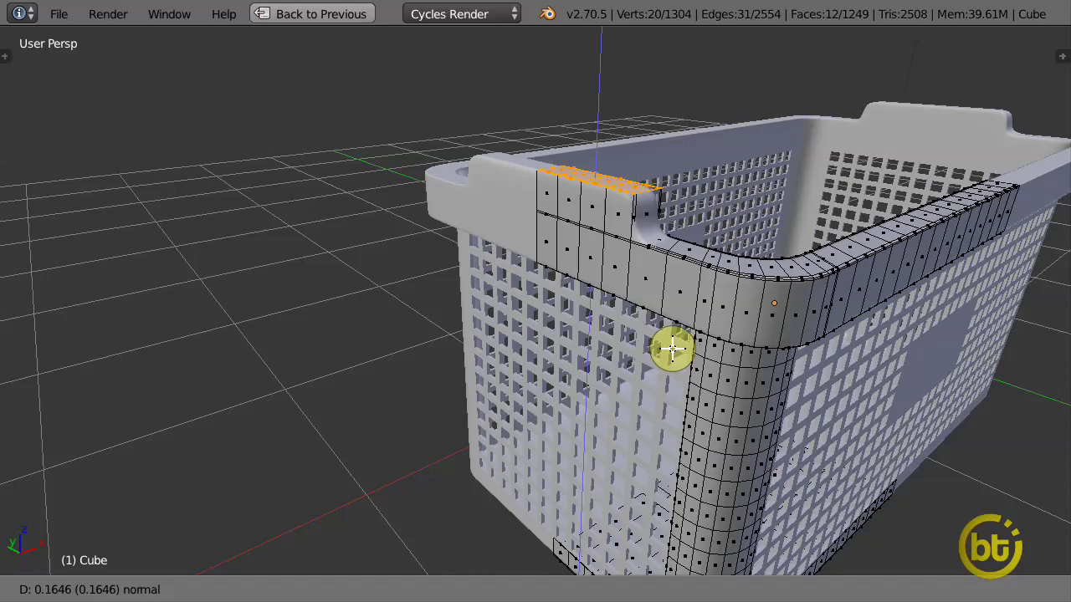
pyautogui.click(673, 348)
pyautogui.moveTo(673, 348)
pyautogui.mouseDown(button='middle')
pyautogui.moveTo(544, 287)
pyautogui.moveTo(650, 389)
pyautogui.moveTo(608, 387)
pyautogui.moveTo(717, 428)
pyautogui.mouseUp(button='middle')
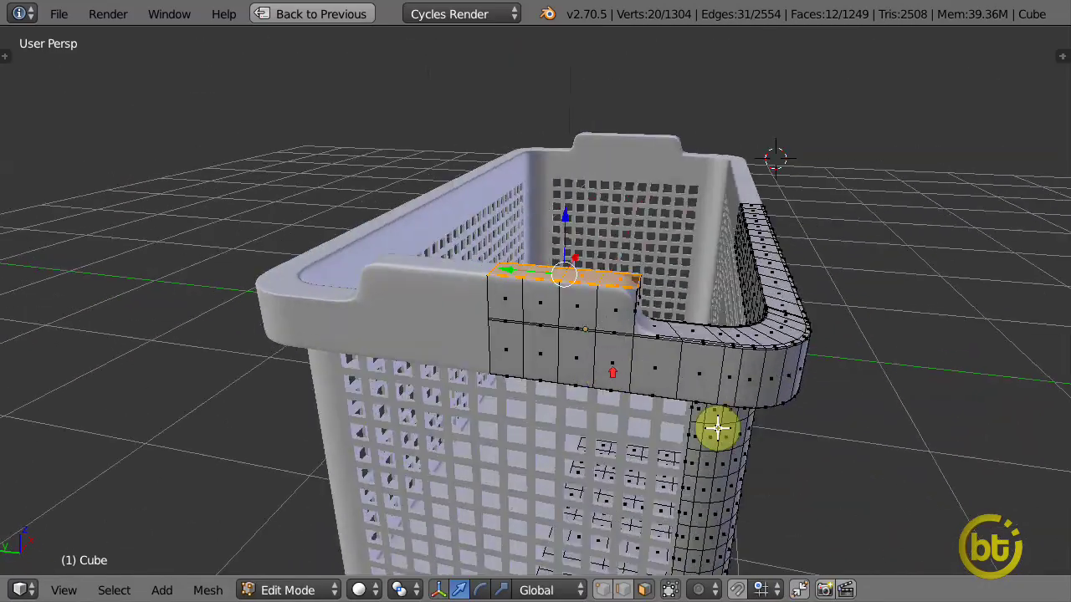
# Narrow the tab by scaling with Z locked, then shorten it along Y.
pyautogui.press('s')
pyautogui.hotkey('shift', 'z')
pyautogui.click(653, 336)
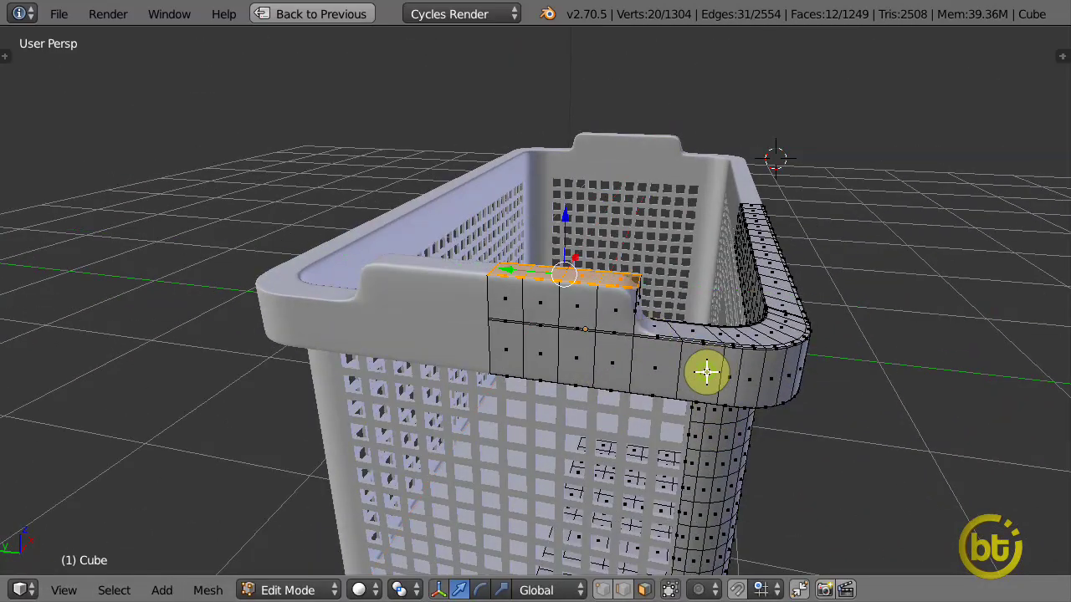
pyautogui.moveTo(708, 373)
pyautogui.mouseDown(button='middle')
pyautogui.moveTo(657, 387)
pyautogui.moveTo(660, 432)
pyautogui.mouseUp(button='middle')
pyautogui.press('s')
pyautogui.press('y')
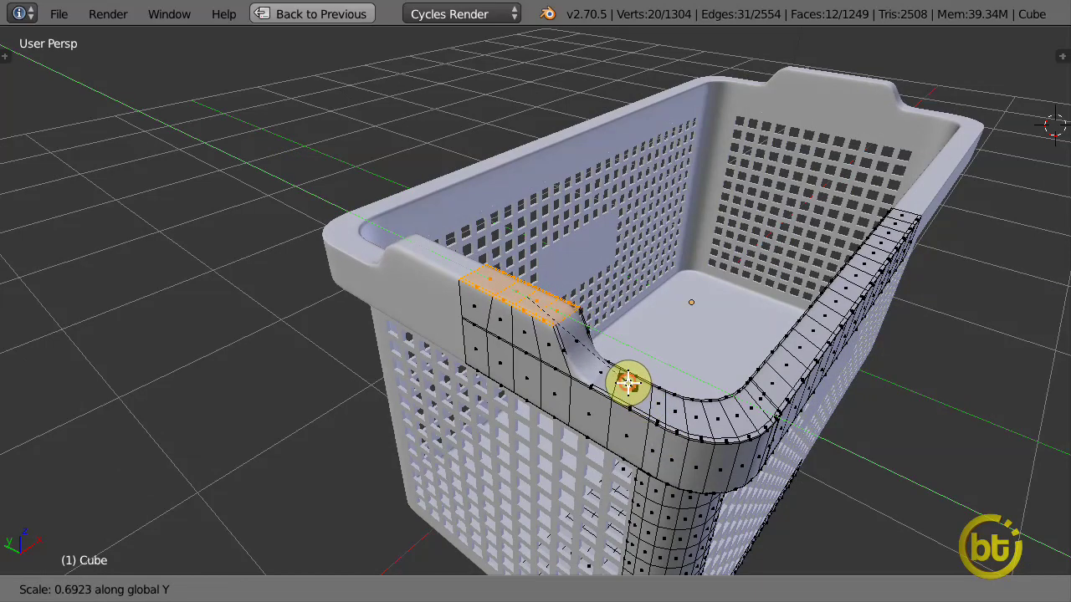
pyautogui.click(628, 382)
# In a side ortho wireframe view, box-select the tab's top-edge vertices and slide them sideways.
pyautogui.press('KP_1')
pyautogui.moveTo(717, 359); pyautogui.dragTo(675, 359, button='middle')
pyautogui.press('KP_3')
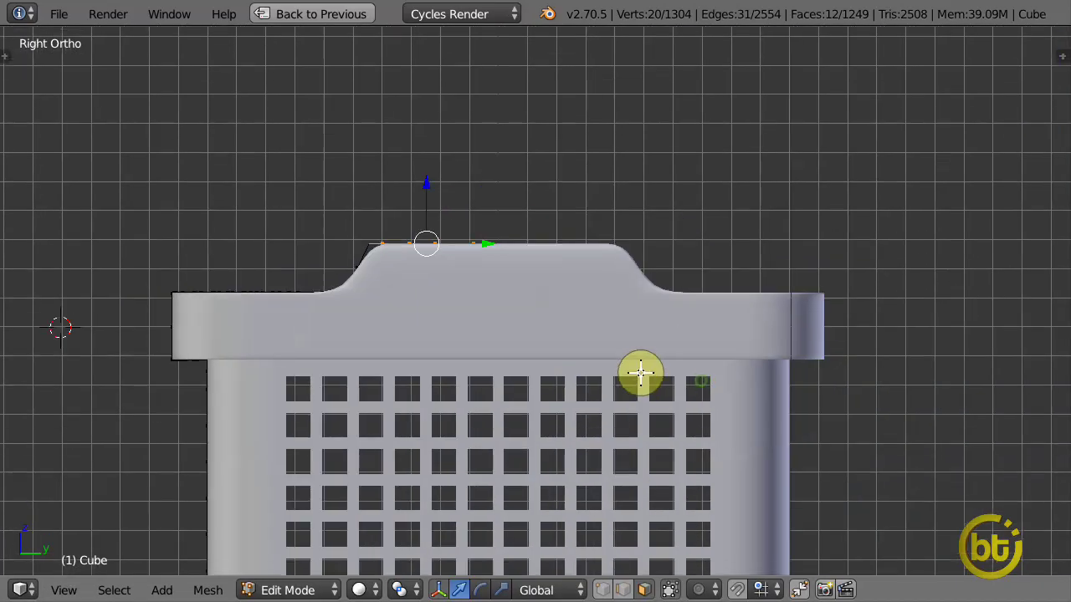
pyautogui.press('ctrl+KP_3')
pyautogui.scroll(3, 678, 226)
pyautogui.hotkey('ctrl', 'Tab')
pyautogui.click(586, 218)
pyautogui.press('z')
pyautogui.press('a')
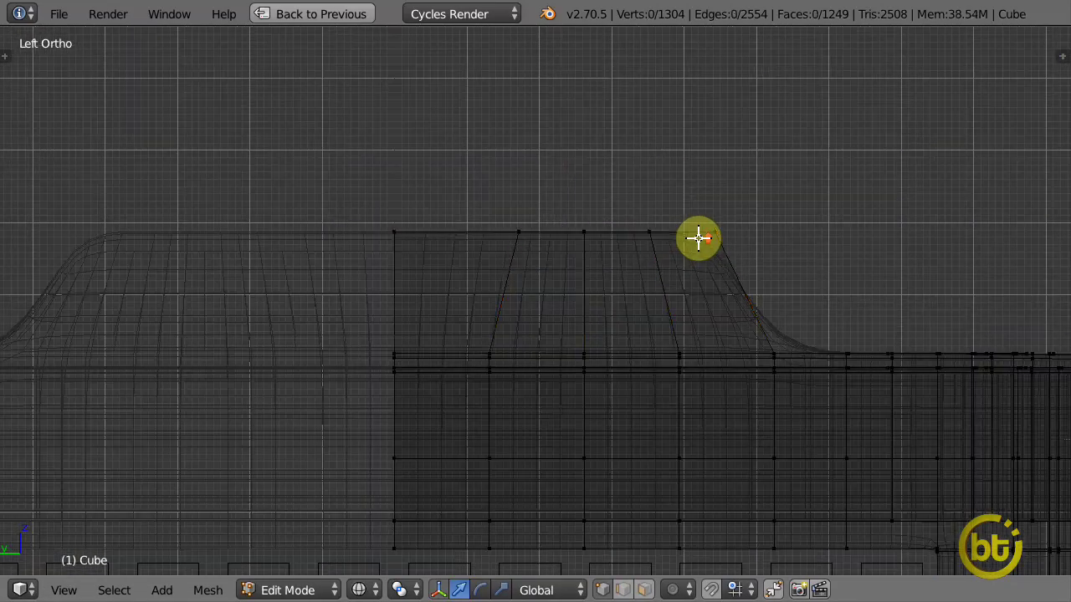
pyautogui.press('b')
pyautogui.moveTo(493, 210); pyautogui.dragTo(789, 254)
pyautogui.press('g')
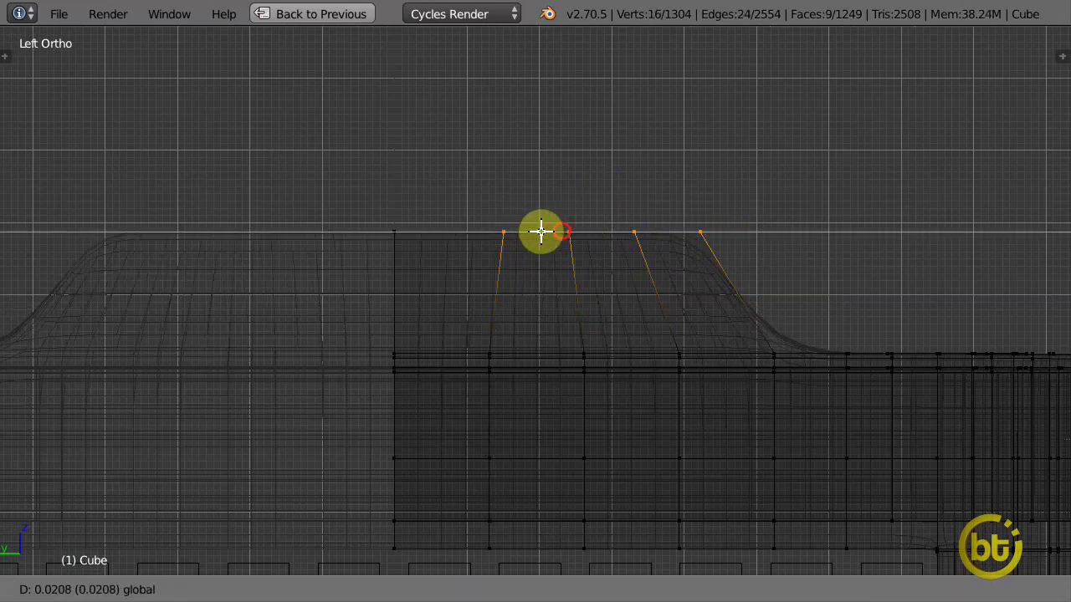
pyautogui.click(469, 249)
# Move individual tab vertices down one by one to form a sloping curve.
pyautogui.press('a')
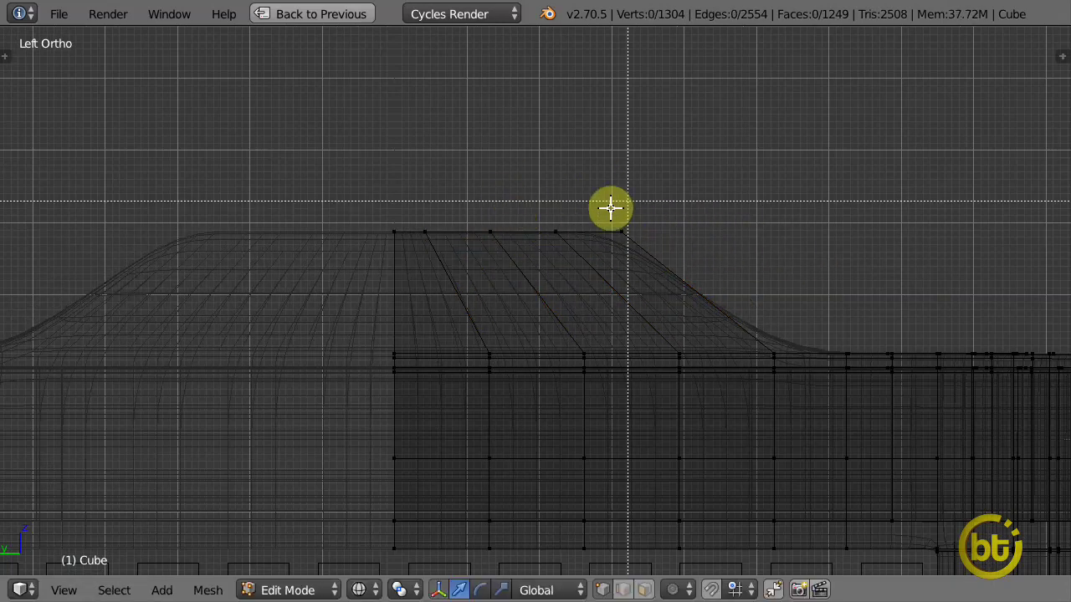
pyautogui.press('g')
pyautogui.press('z')
pyautogui.click(632, 214)
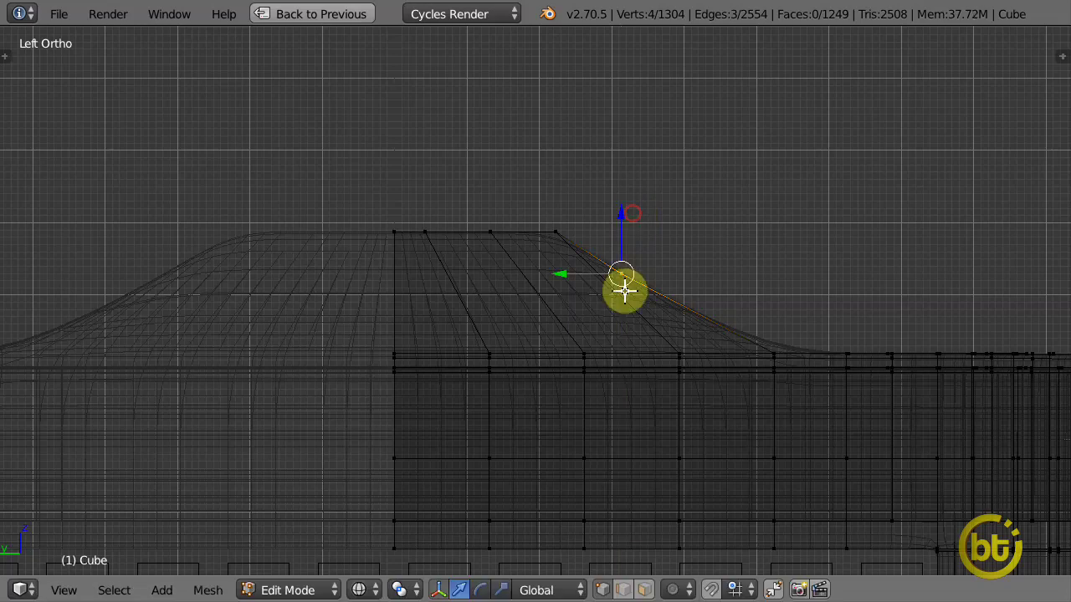
pyautogui.press('g')
pyautogui.click(685, 332)
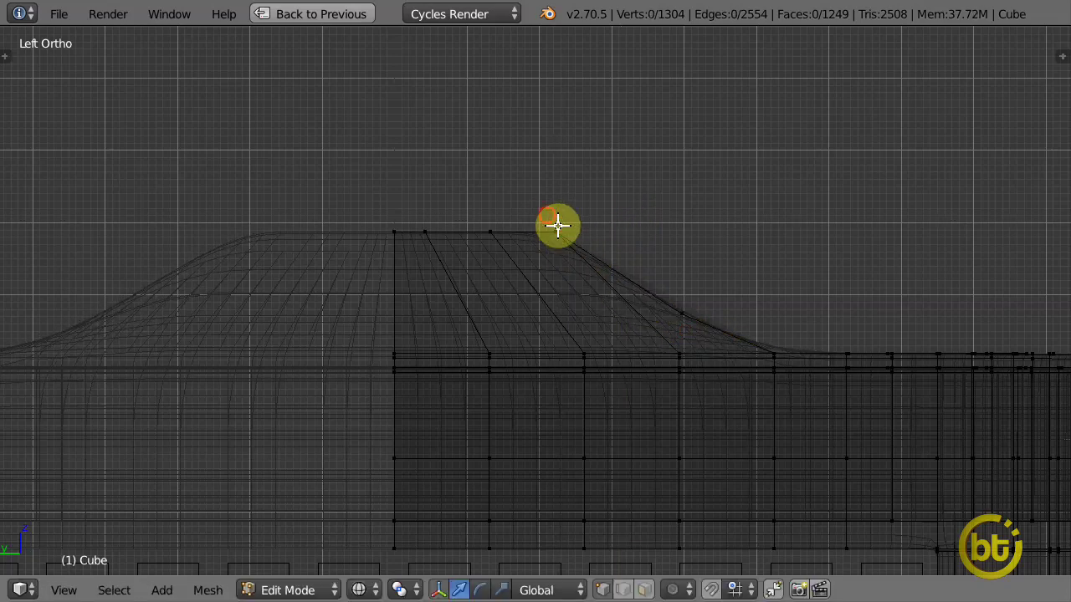
pyautogui.press('g')
pyautogui.click(609, 296)
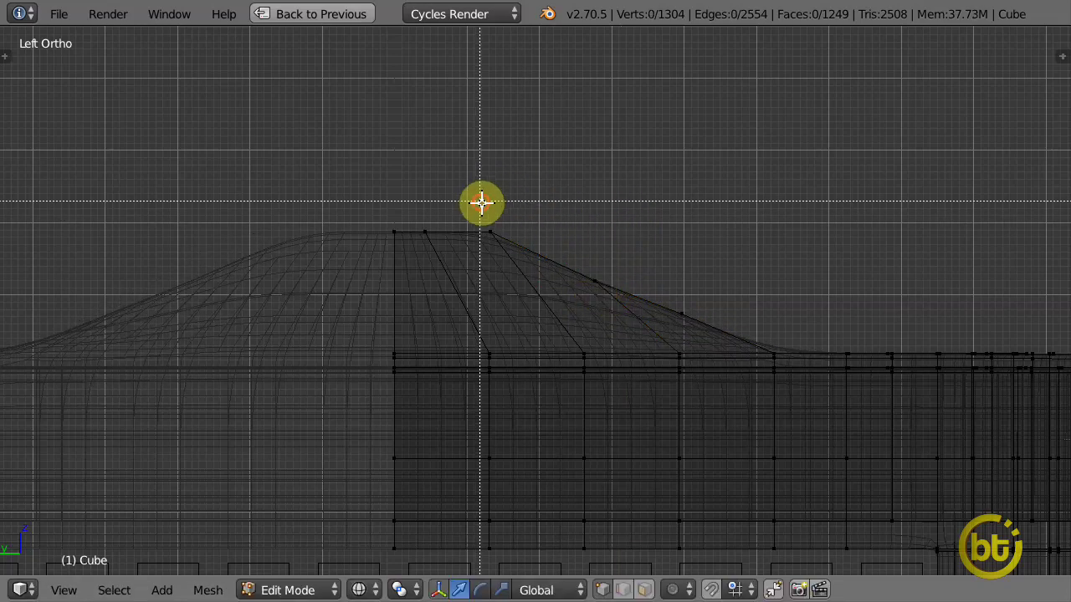
pyautogui.press('g')
pyautogui.click(570, 315)
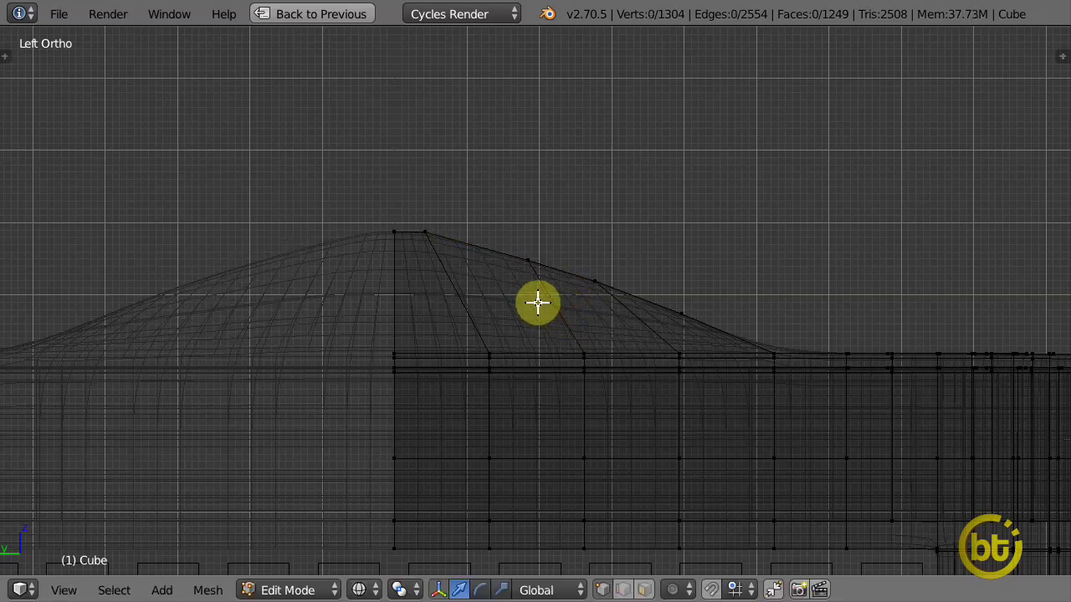
# Adjust four vertices near the tab top vertically, then return to object mode to inspect the basket.
pyautogui.moveTo(417, 218); pyautogui.dragTo(454, 282)
pyautogui.press('g')
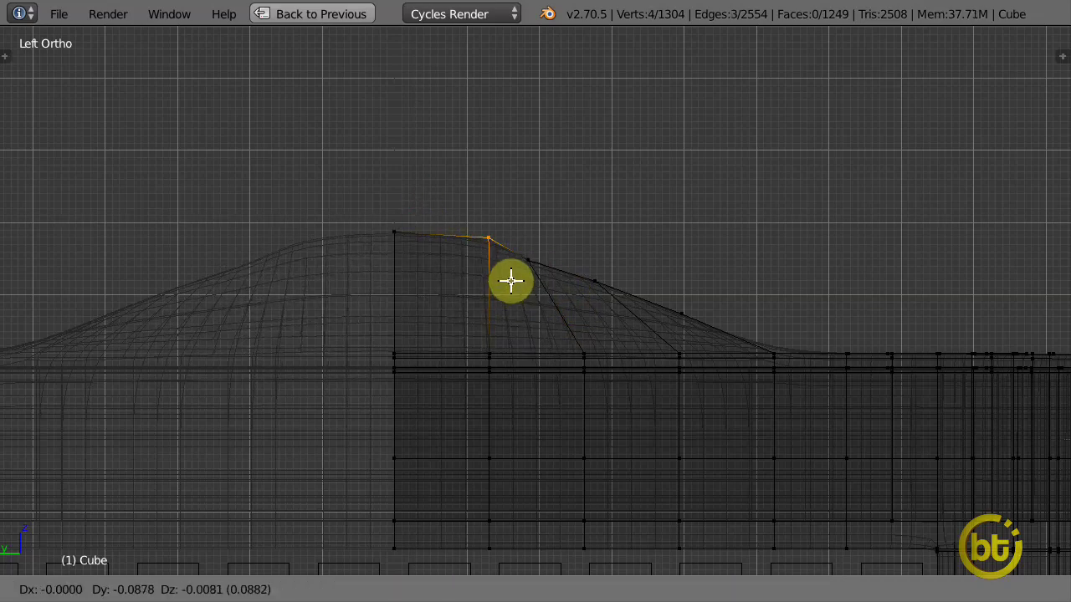
pyautogui.click(511, 281)
pyautogui.moveTo(511, 281)
pyautogui.mouseDown(button='middle')
pyautogui.moveTo(557, 335)
pyautogui.moveTo(537, 387)
pyautogui.moveTo(567, 366)
pyautogui.moveTo(510, 359)
pyautogui.moveTo(509, 292)
pyautogui.mouseUp(button='middle')
pyautogui.press('g')
pyautogui.press('z')
pyautogui.click(424, 196)
pyautogui.scroll(-5, 555, 323)
pyautogui.press('Tab')
pyautogui.scroll(3, 620, 382)
pyautogui.scroll(-5, 640, 299)
pyautogui.moveTo(641, 299)
pyautogui.mouseDown(button='middle')
pyautogui.moveTo(709, 255)
pyautogui.moveTo(628, 210)
pyautogui.moveTo(593, 259)
pyautogui.moveTo(603, 373)
pyautogui.moveTo(855, 237)
pyautogui.mouseUp(button='middle')
# Apply Solidify on the perforated grid and Mirror and Subdivision Surface on the basket frame.
pyautogui.rightClick(603, 373)
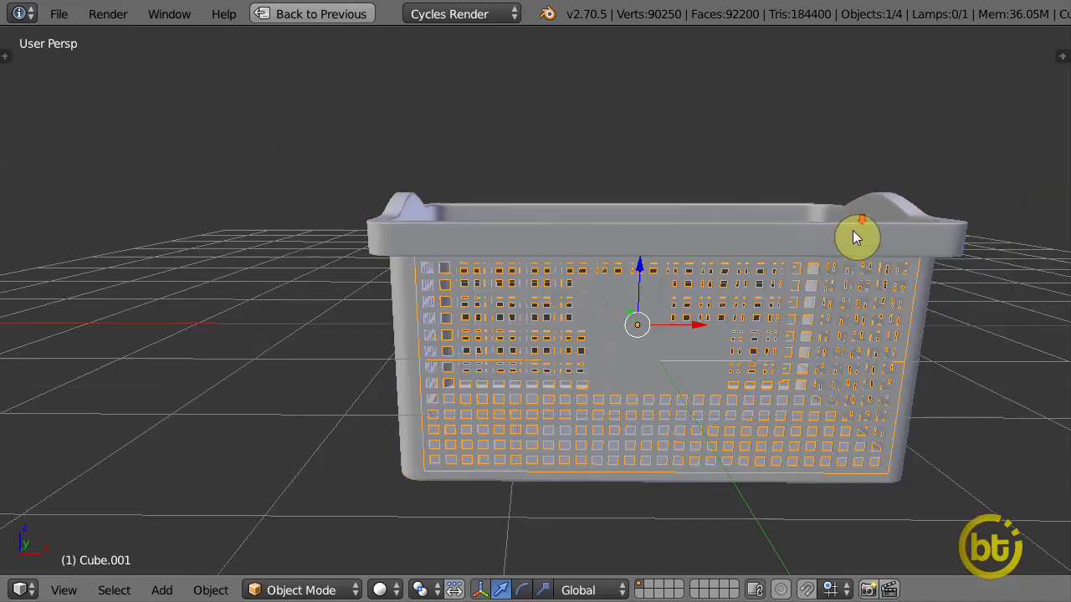
pyautogui.hotkey('ctrl', 'Up')
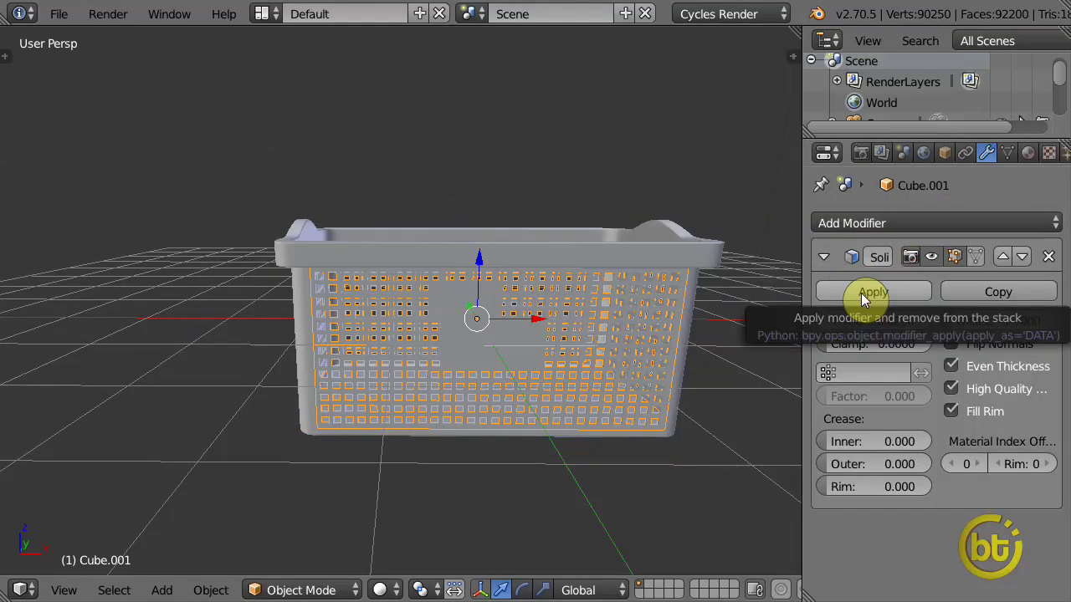
pyautogui.click(861, 293)
pyautogui.moveTo(593, 293); pyautogui.dragTo(382, 267, button='middle')
pyautogui.rightClick(383, 267)
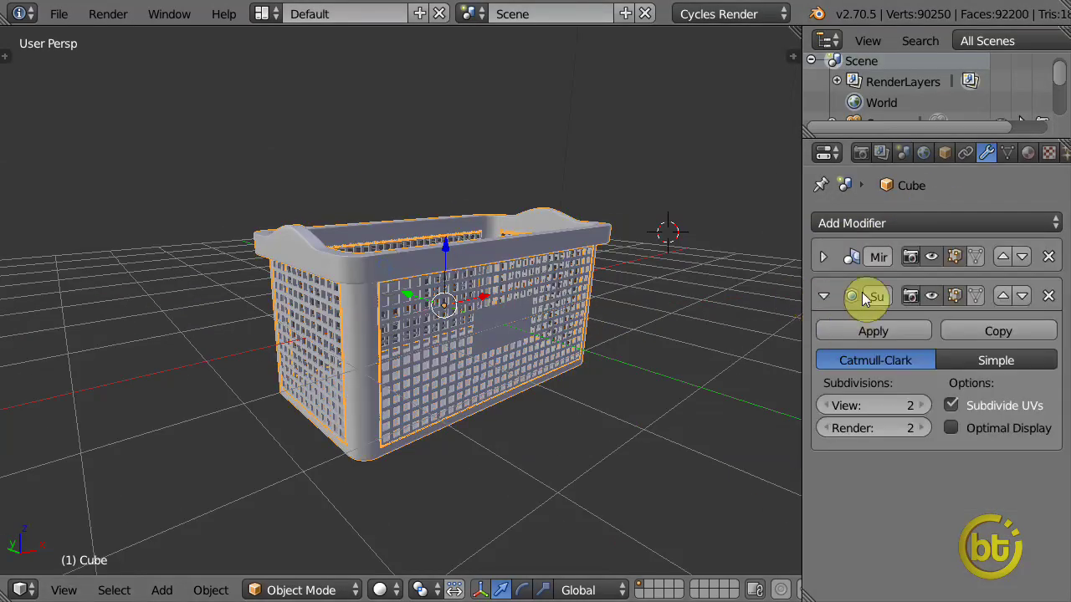
pyautogui.click(821, 256)
pyautogui.click(868, 291)
pyautogui.click(875, 293)
# Select the perforated grid and the frame and join them into one object with Ctrl+J.
pyautogui.press('KP_1')
pyautogui.press('KP_5')
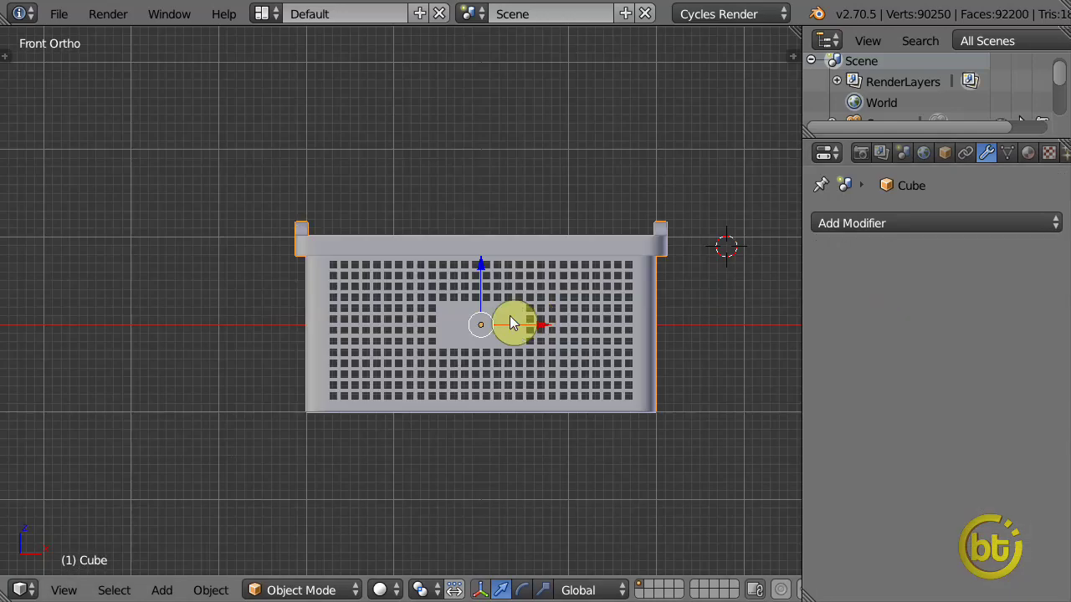
pyautogui.press('z')
pyautogui.press('a')
pyautogui.rightClick(429, 259)
pyautogui.keyDown('shift'); pyautogui.rightClick(500, 410); pyautogui.keyUp('shift')
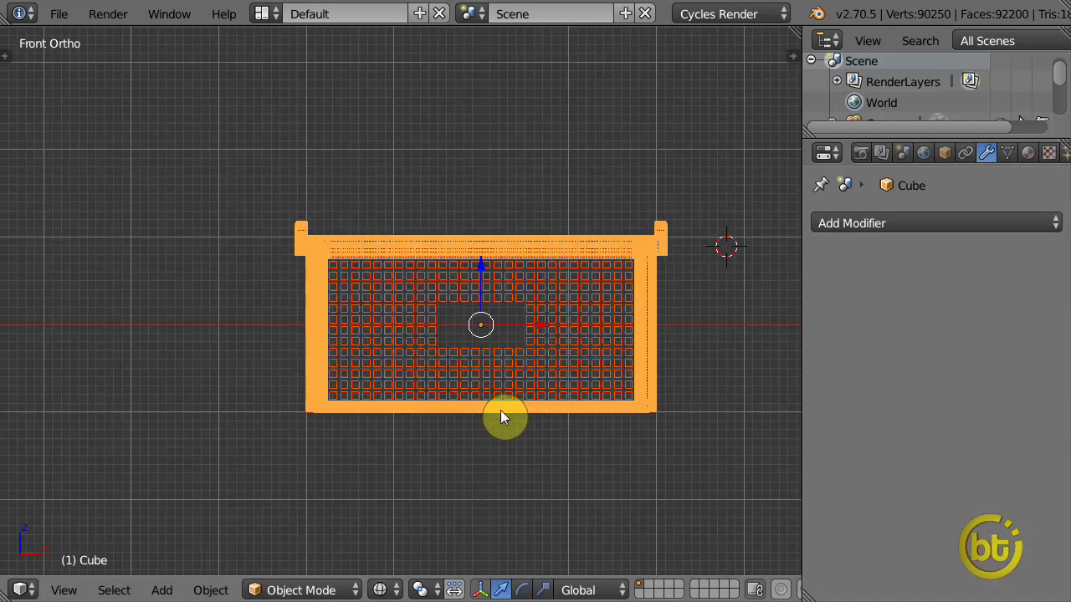
pyautogui.hotkey('ctrl', 'j')
# Raise the joined basket straight up along Z.
pyautogui.press('a')
pyautogui.press('a')
pyautogui.press('g')
pyautogui.press('z')
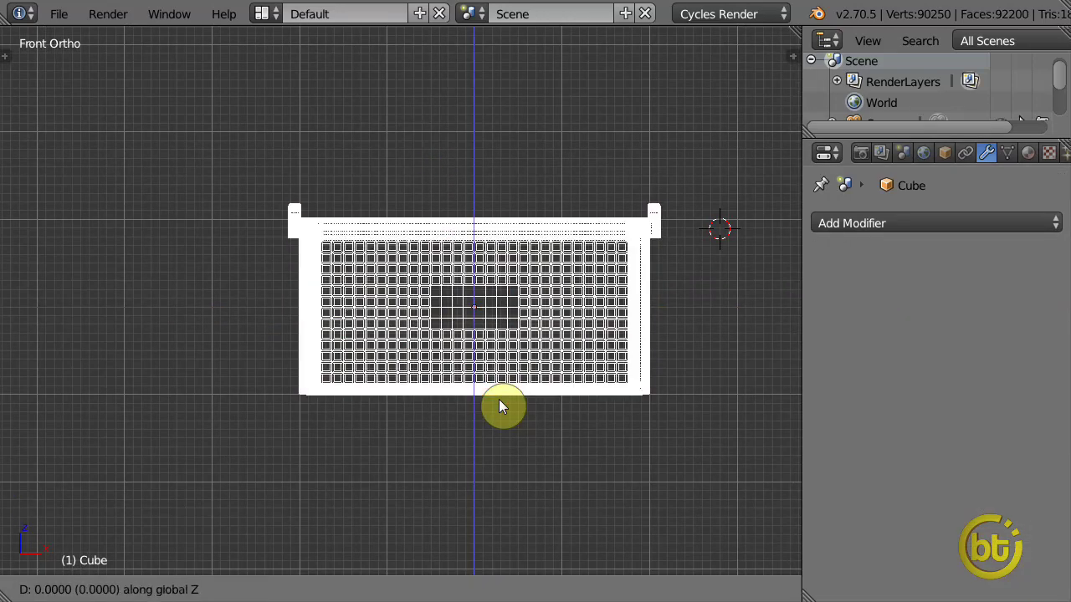
pyautogui.click(499, 316)
pyautogui.scroll(-3, 542, 308)
# Delete a misplaced plane and snap the 3D cursor to the world centre.
pyautogui.hotkey('shift', 'a')
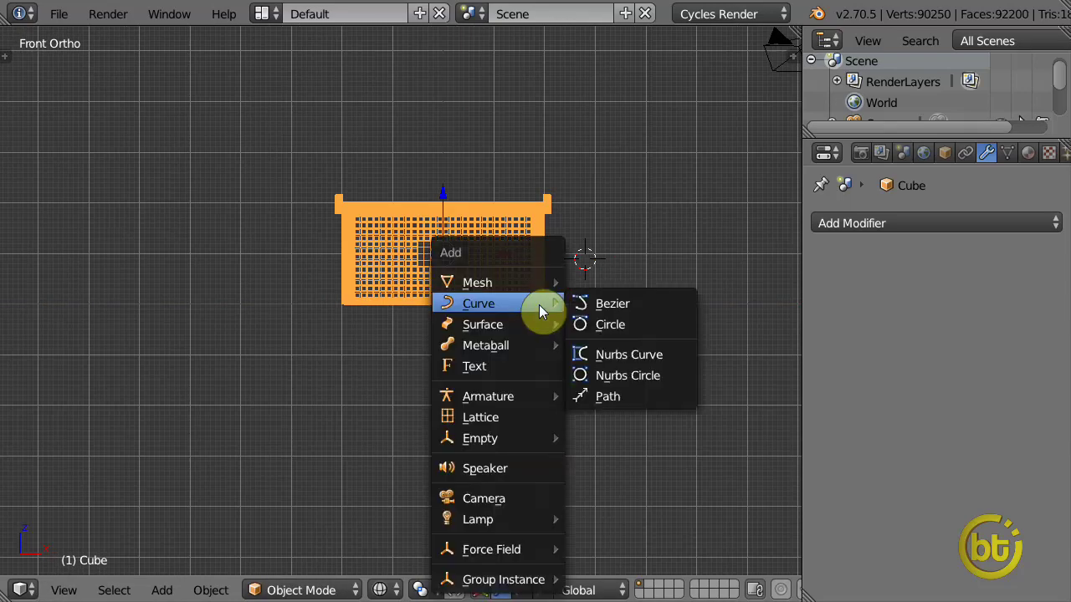
pyautogui.click(583, 287)
pyautogui.scroll(-2, 519, 267)
pyautogui.press('x')
pyautogui.click(615, 332)
pyautogui.hotkey('shift', 's')
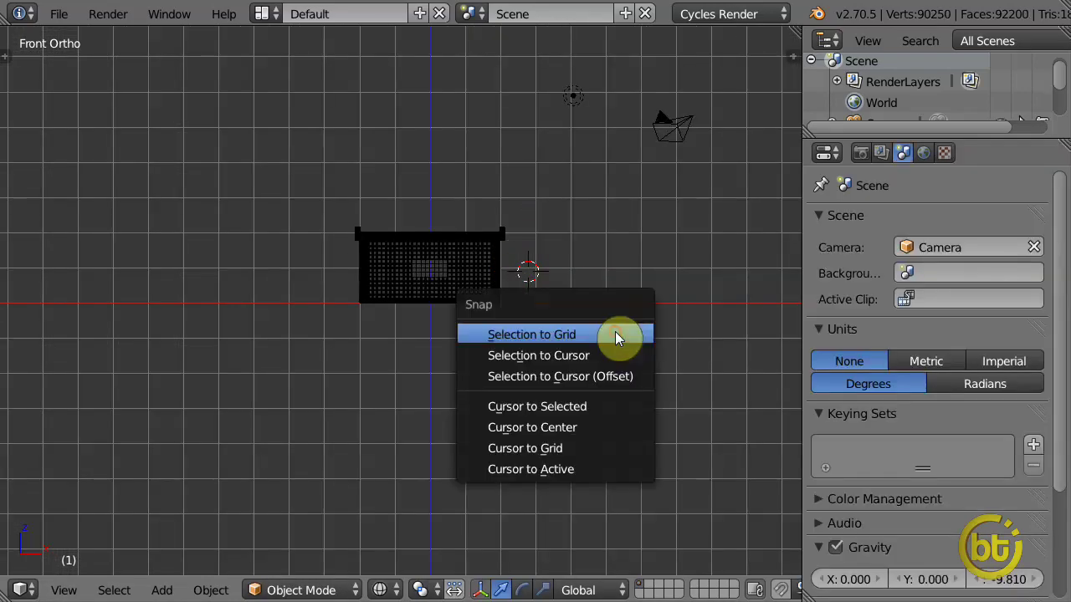
pyautogui.click(566, 410)
# Add a plane at the world centre and scale it up into a floor.
pyautogui.hotkey('shift', 's')
pyautogui.click(537, 438)
pyautogui.hotkey('shift', 'a')
pyautogui.click(586, 282)
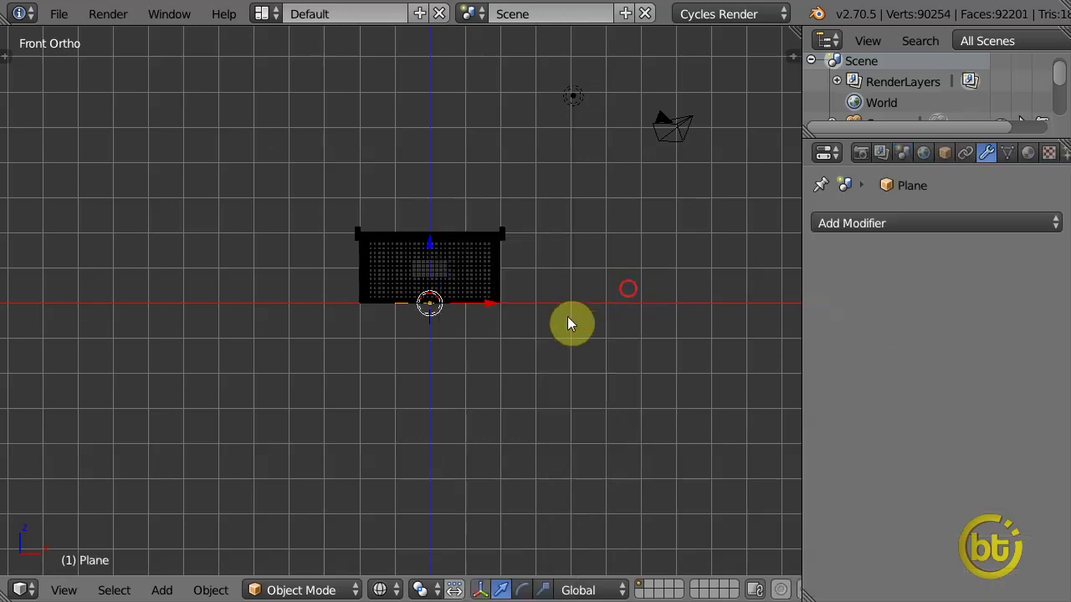
pyautogui.scroll(-2, 569, 321)
pyautogui.press('s')
pyautogui.click(596, 450)
pyautogui.moveTo(596, 450); pyautogui.dragTo(419, 442, button='middle')
pyautogui.scroll(-2, 393, 431)
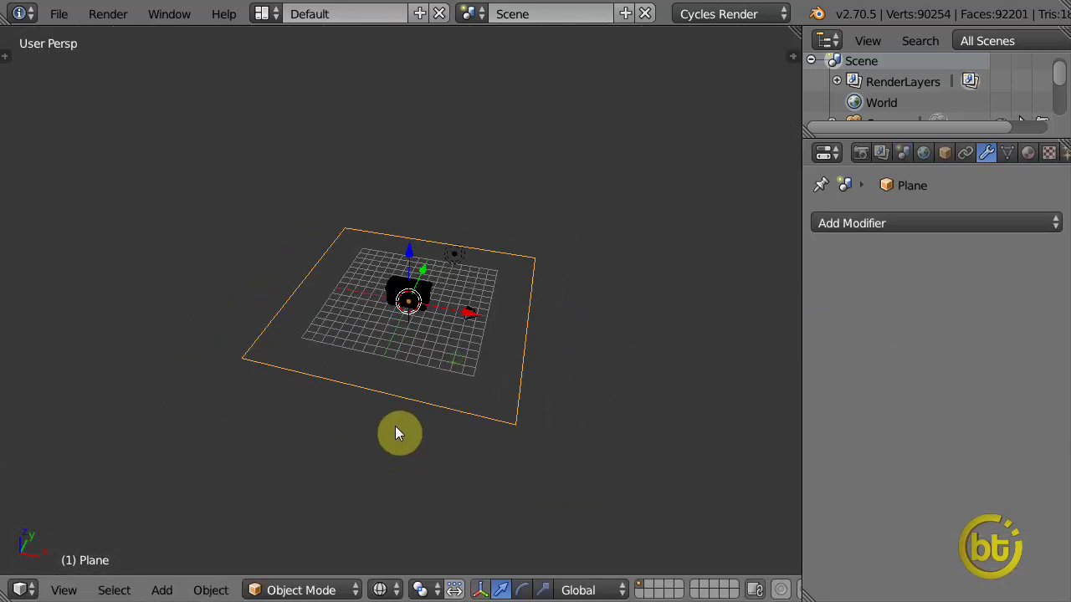
# In side view, extrude the plane's back edge upward in steps to form a curved backdrop.
pyautogui.press('KP_3')
pyautogui.press('Tab')
pyautogui.hotkey('ctrl', 'Tab')
pyautogui.press('a')
pyautogui.scroll(2, 405, 343)
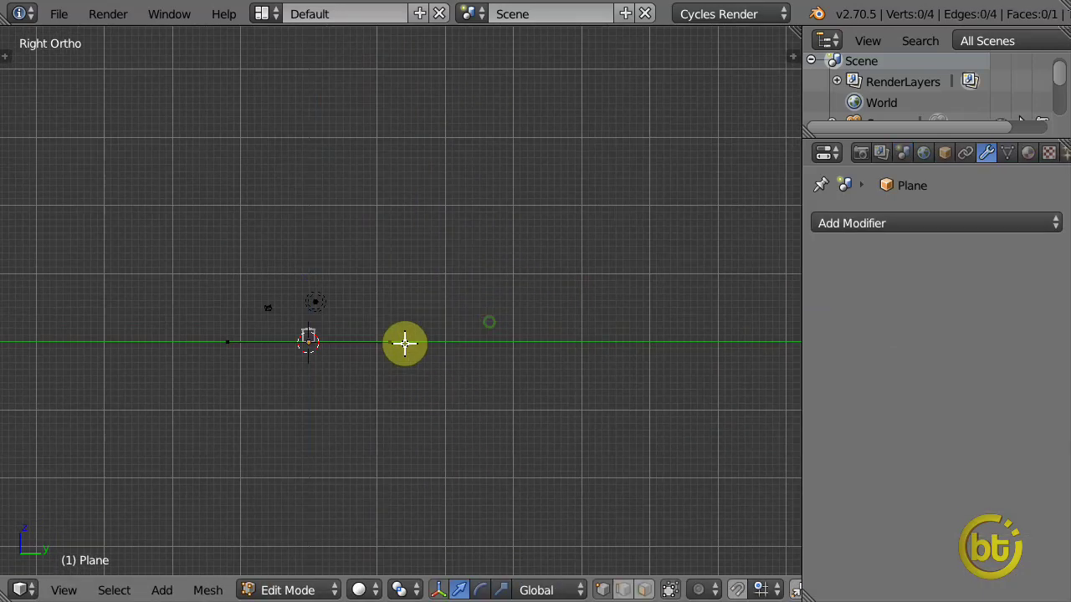
pyautogui.press('z')
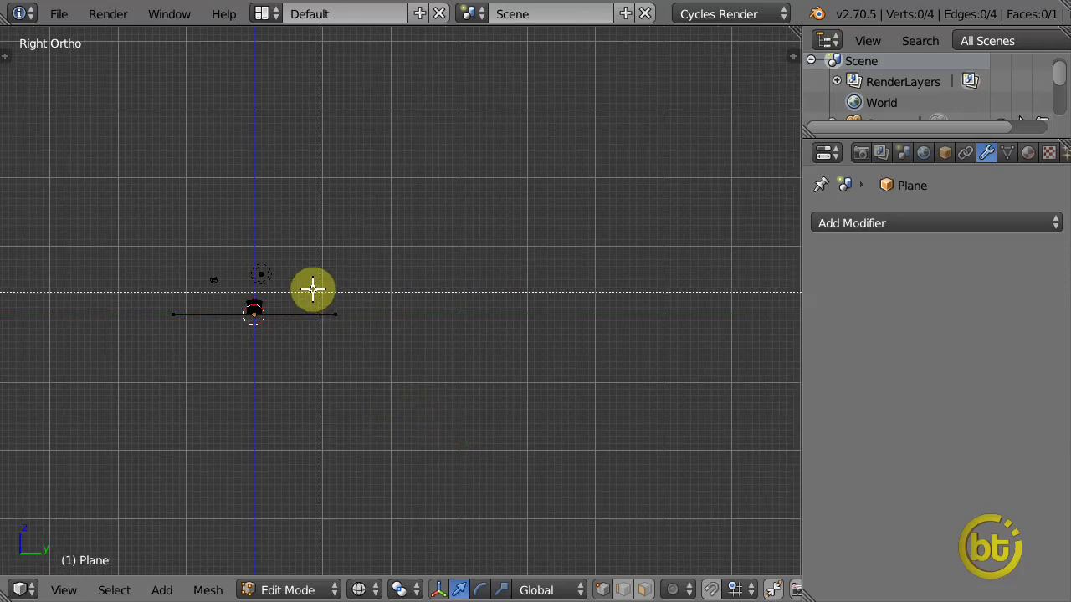
pyautogui.press('e')
pyautogui.click(389, 355)
pyautogui.press('e')
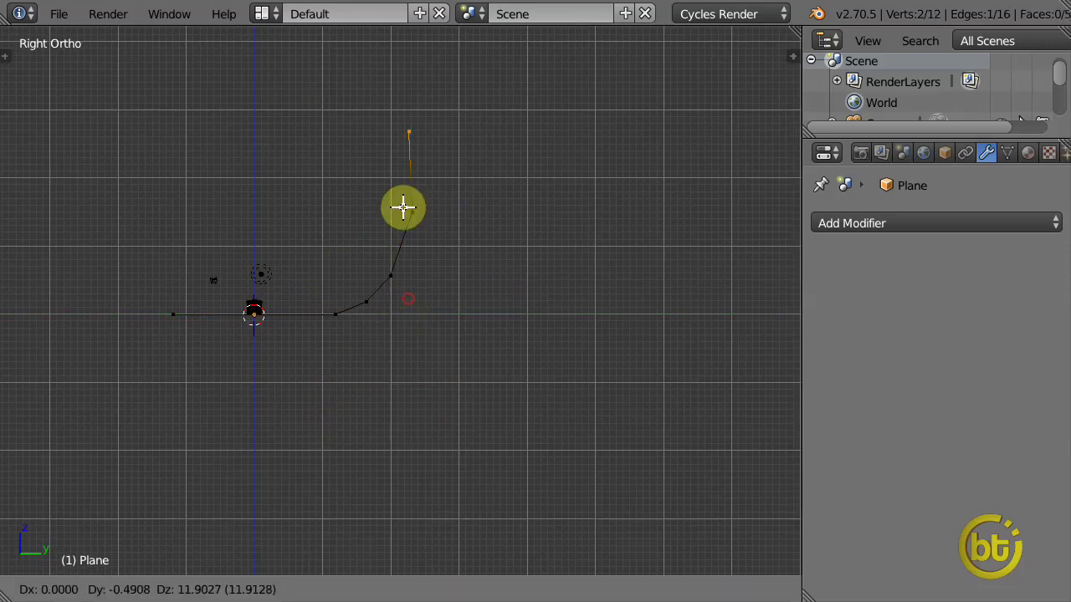
pyautogui.click(402, 207)
pyautogui.press('z')
pyautogui.moveTo(347, 352); pyautogui.dragTo(460, 396, button='middle')
pyautogui.press('Tab')
pyautogui.press('Tab')
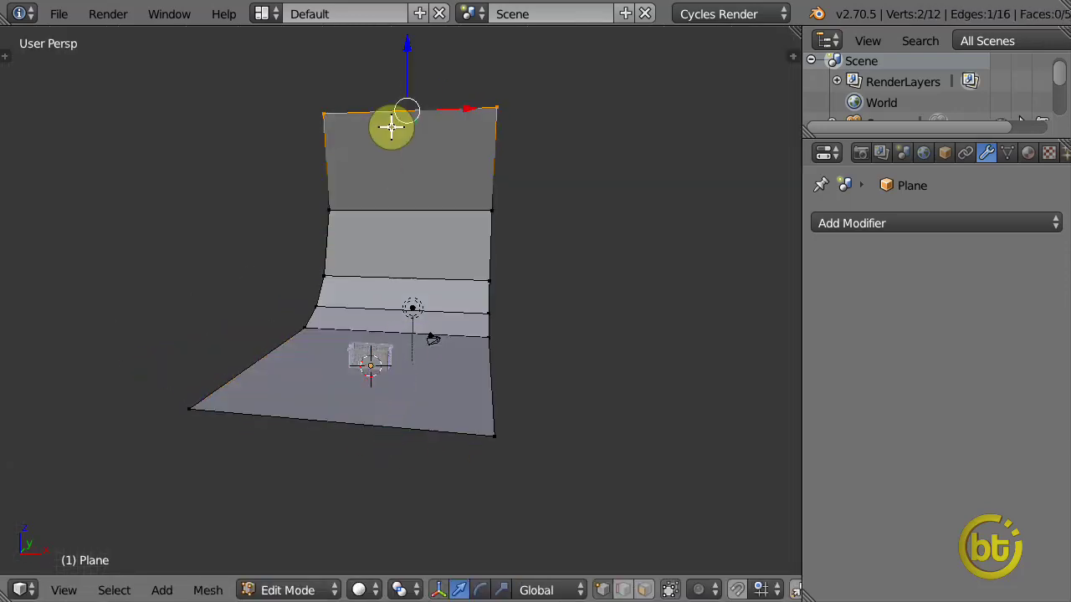
# Add two loop cuts across the backdrop and widen it along X.
pyautogui.hotkey('ctrl', 'r')
pyautogui.scroll(1, 392, 126)
pyautogui.click(391, 127)
pyautogui.press('s')
pyautogui.press('x')
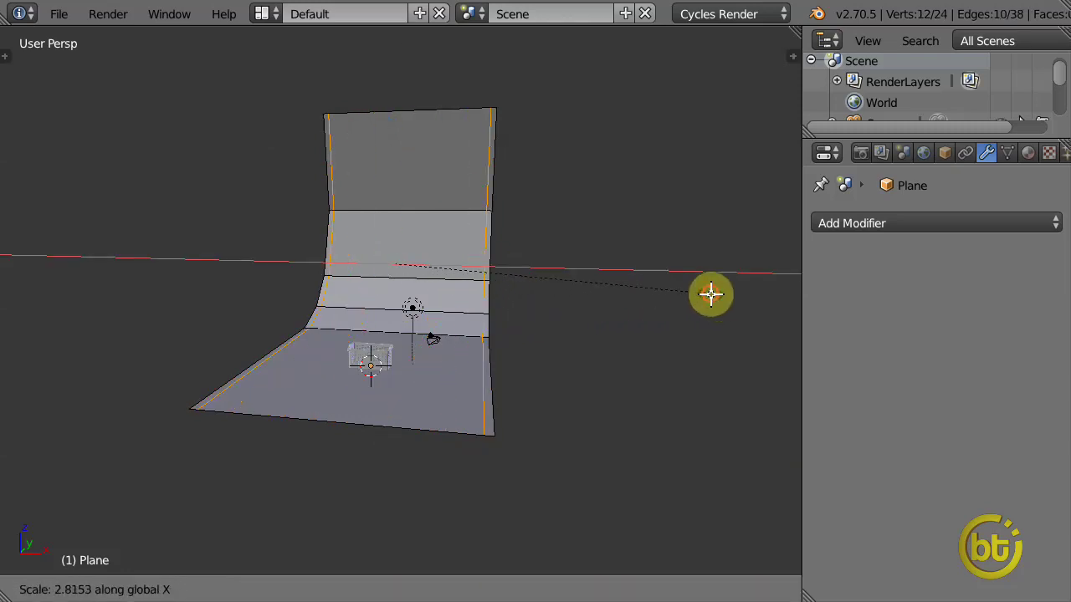
pyautogui.click(711, 294)
pyautogui.press('Tab')
# Add a level-1 Subdivision Surface to the backdrop, shade it smooth, and view from the front.
pyautogui.hotkey('ctrl', '1')
pyautogui.press('t')
pyautogui.click(77, 276)
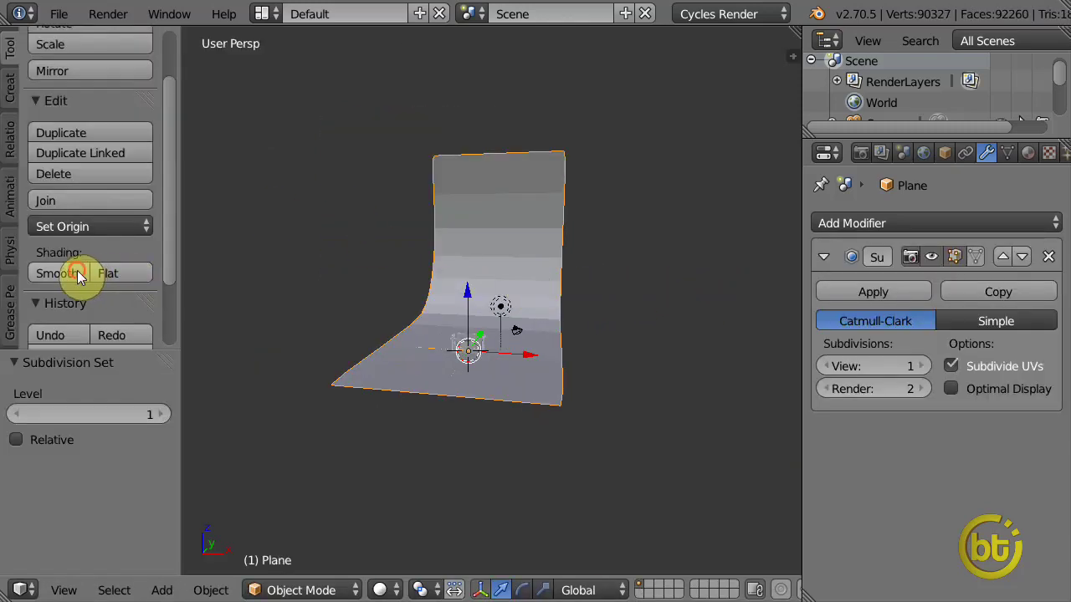
pyautogui.press('KP_1')
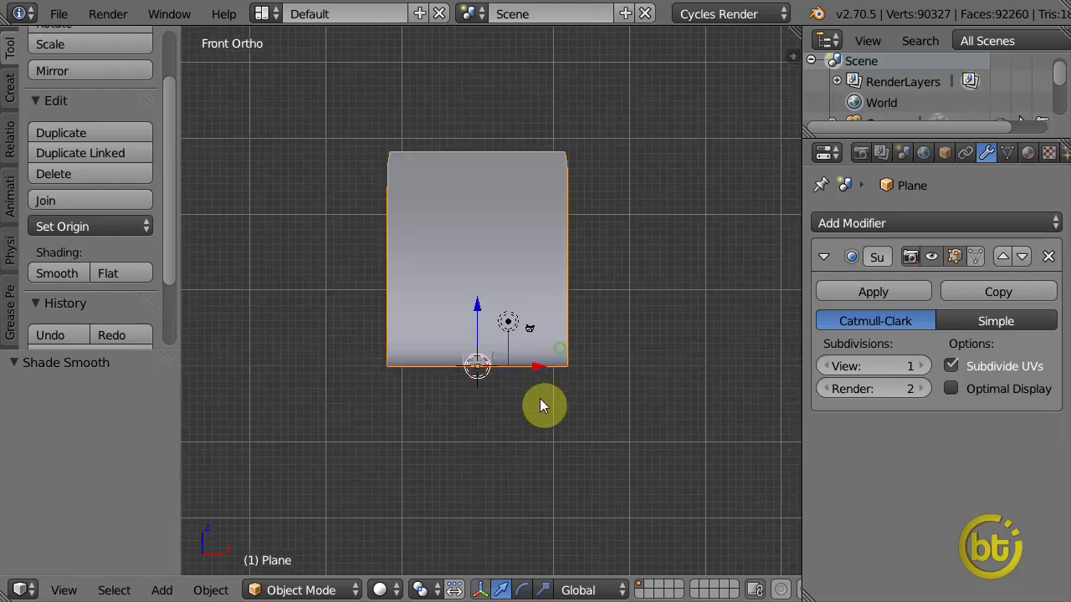
# Align the camera to the current view, then move and rotate it closer to the basket.
pyautogui.press('ctrl+alt+KP_0')
pyautogui.rightClick(583, 215)
pyautogui.press('g')
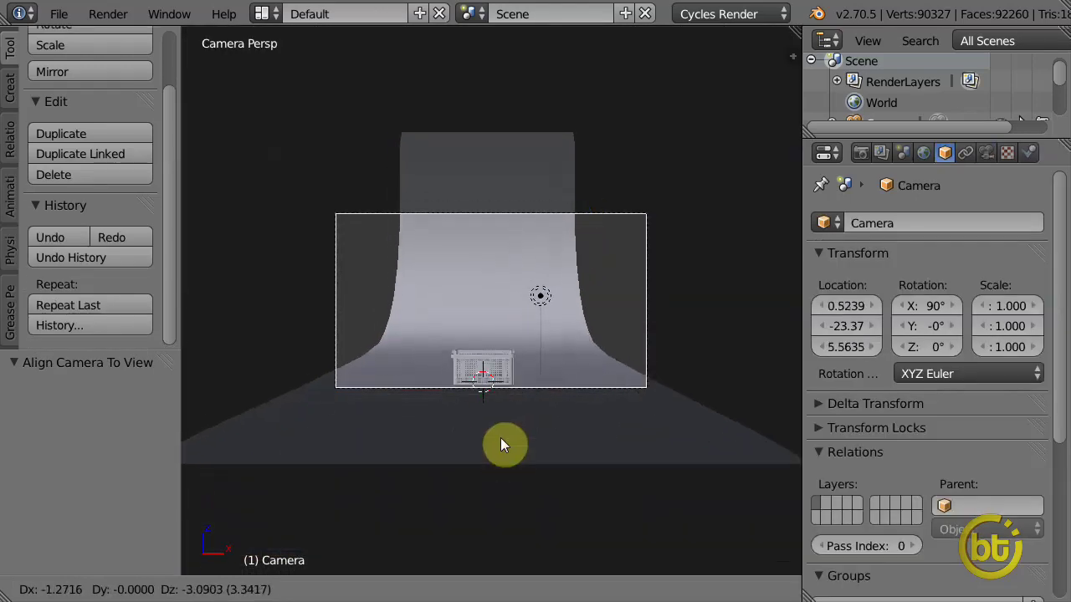
pyautogui.click(498, 455)
pyautogui.press('g')
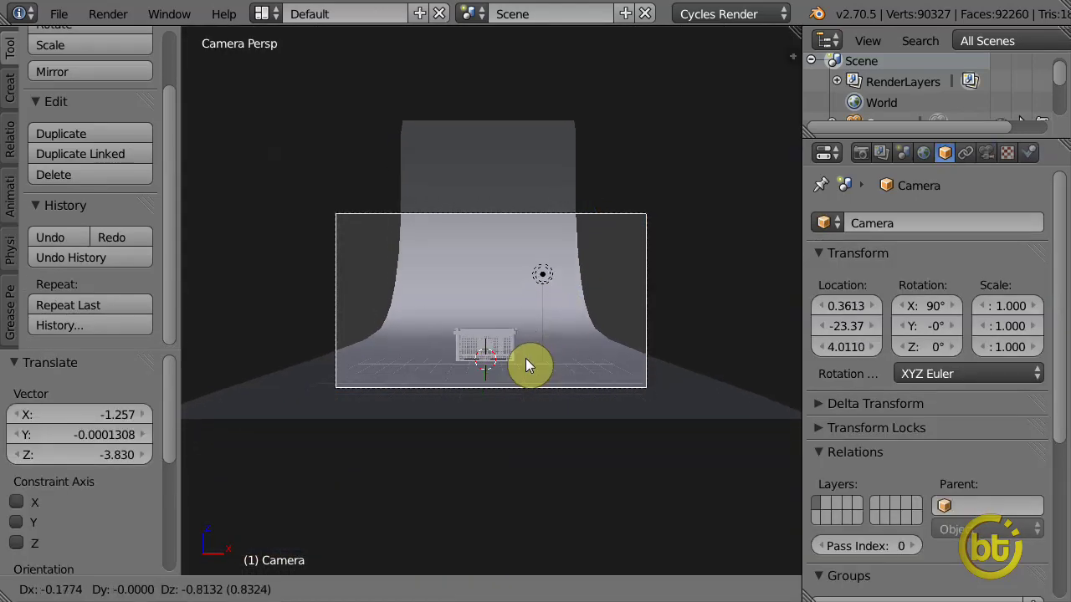
pyautogui.click(528, 355)
pyautogui.press('r')
pyautogui.press('r')
pyautogui.click(560, 351)
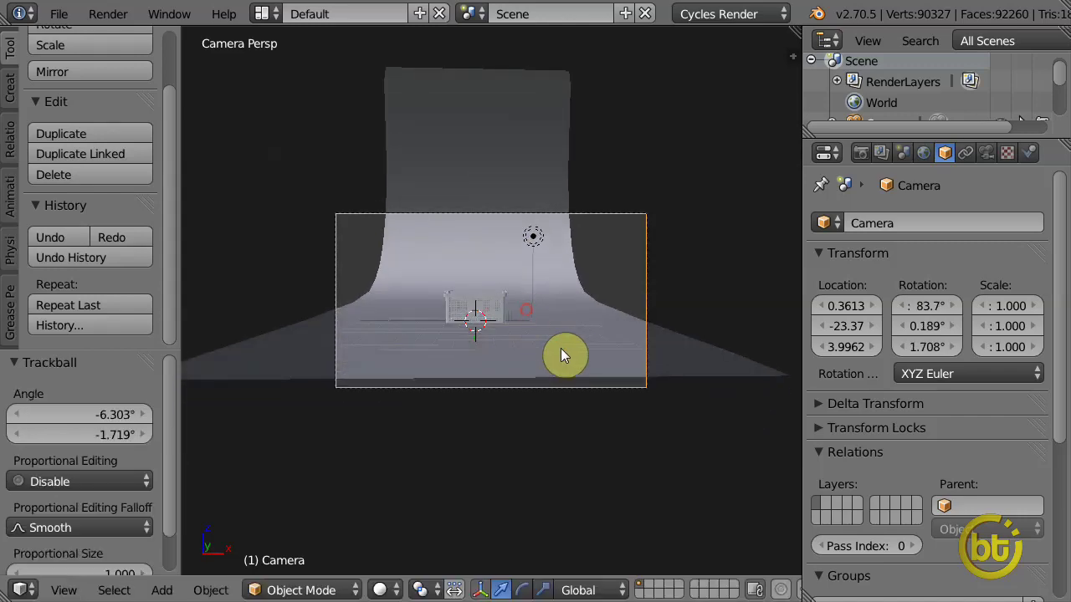
pyautogui.press('g')
pyautogui.press('z')
pyautogui.rightClick(560, 355)
pyautogui.press('g')
pyautogui.press('z')
pyautogui.press('z')
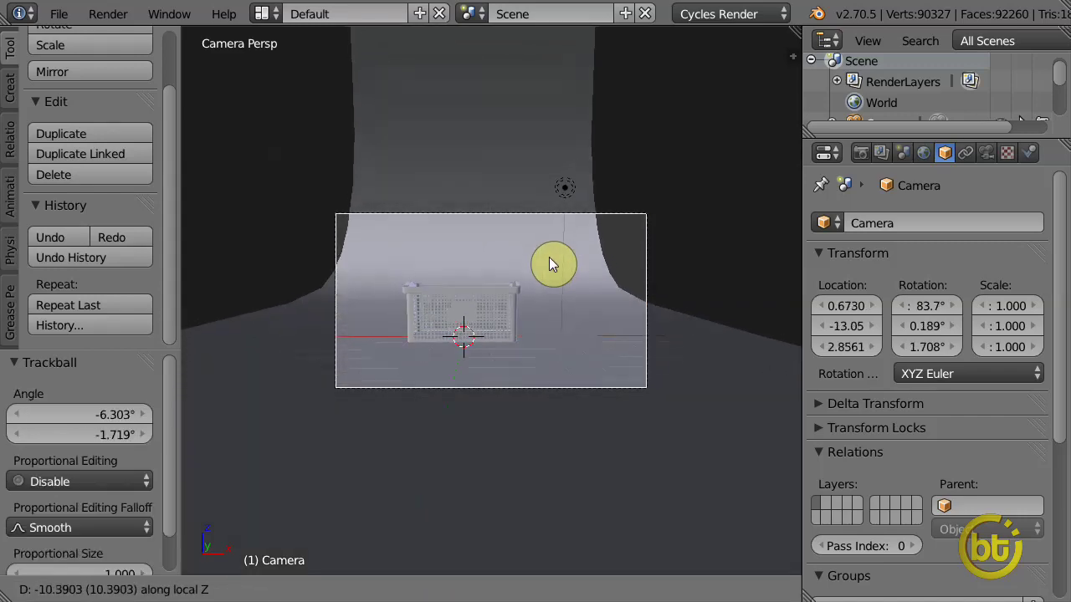
pyautogui.click(548, 257)
# Widen the whole backdrop plane along X in Edit Mode.
pyautogui.rightClick(666, 410)
pyautogui.press('Tab')
pyautogui.press('a')
pyautogui.press('s')
pyautogui.press('x')
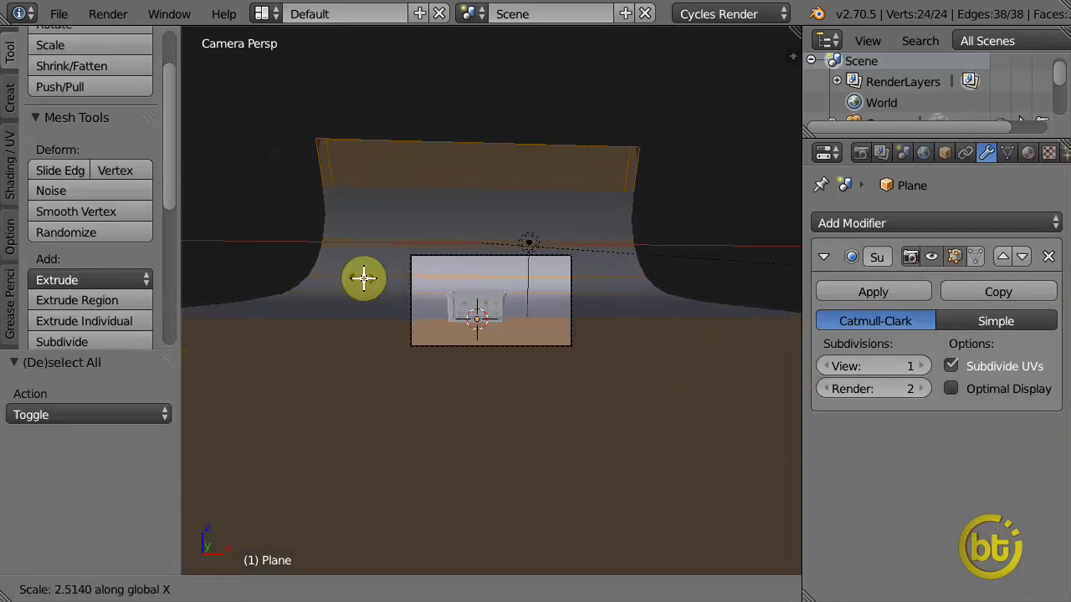
pyautogui.click(363, 277)
pyautogui.press('Tab')
# Fine-tune the camera's position and rotation to frame the basket, then delete the lamp.
pyautogui.rightClick(528, 195)
pyautogui.press('g')
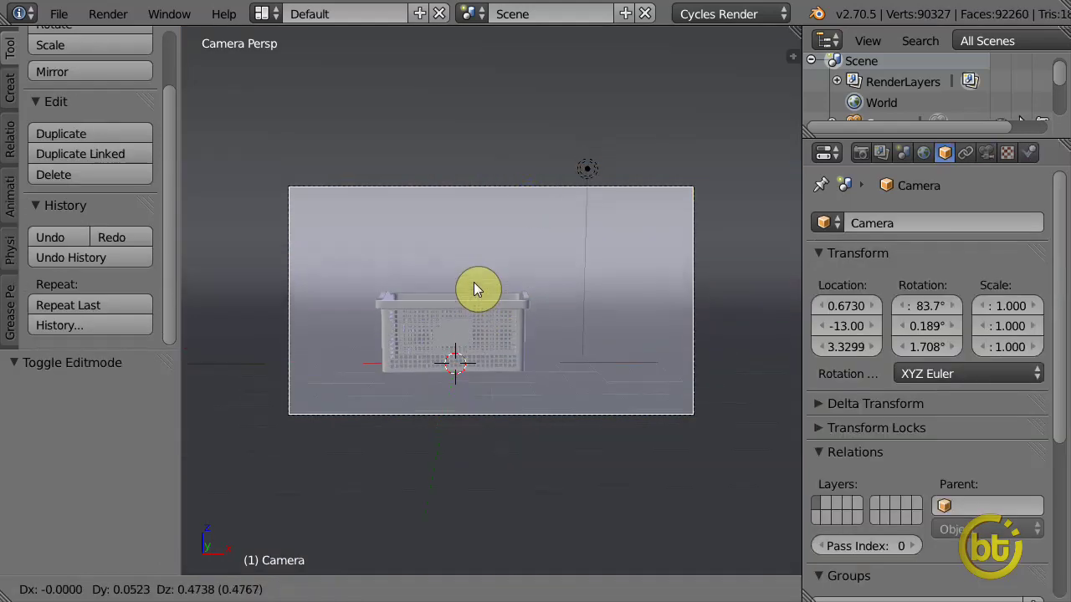
pyautogui.click(481, 286)
pyautogui.press('r')
pyautogui.press('r')
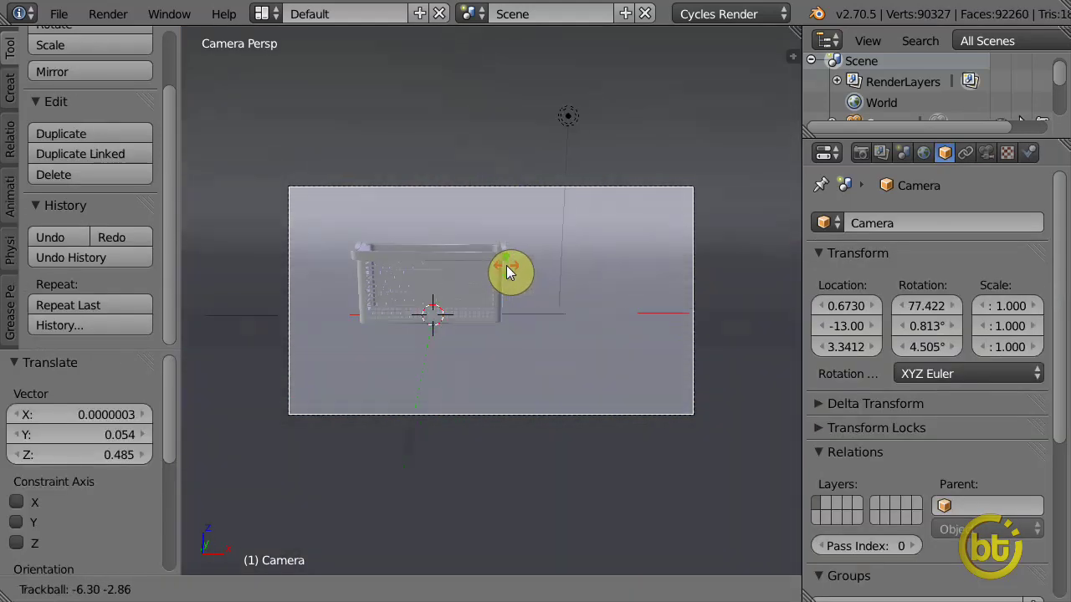
pyautogui.click(506, 266)
pyautogui.press('g')
pyautogui.click(533, 203)
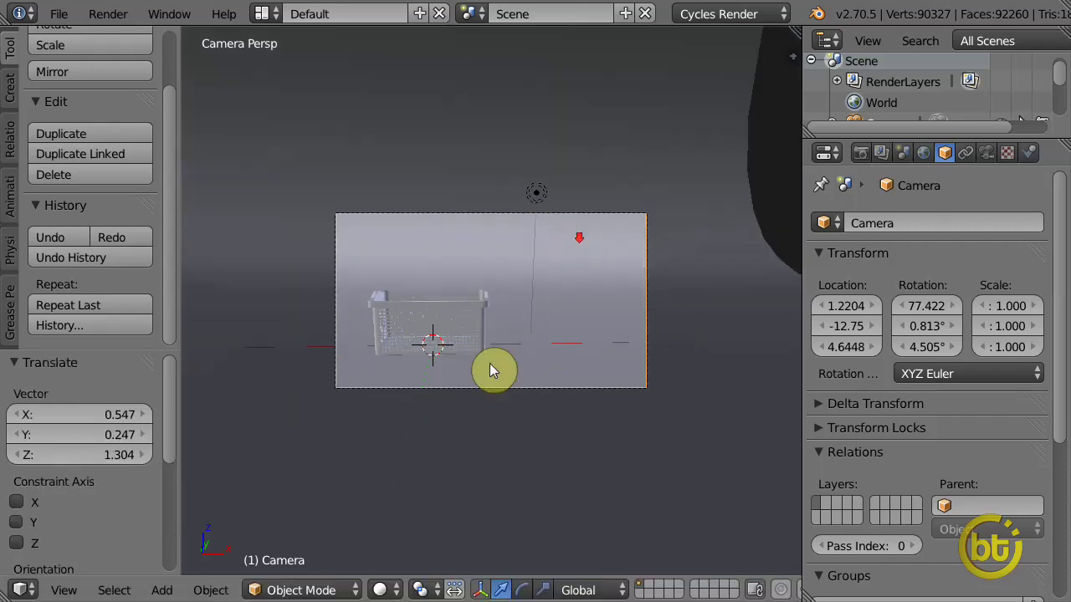
pyautogui.click(536, 183)
pyautogui.press('KP_1')
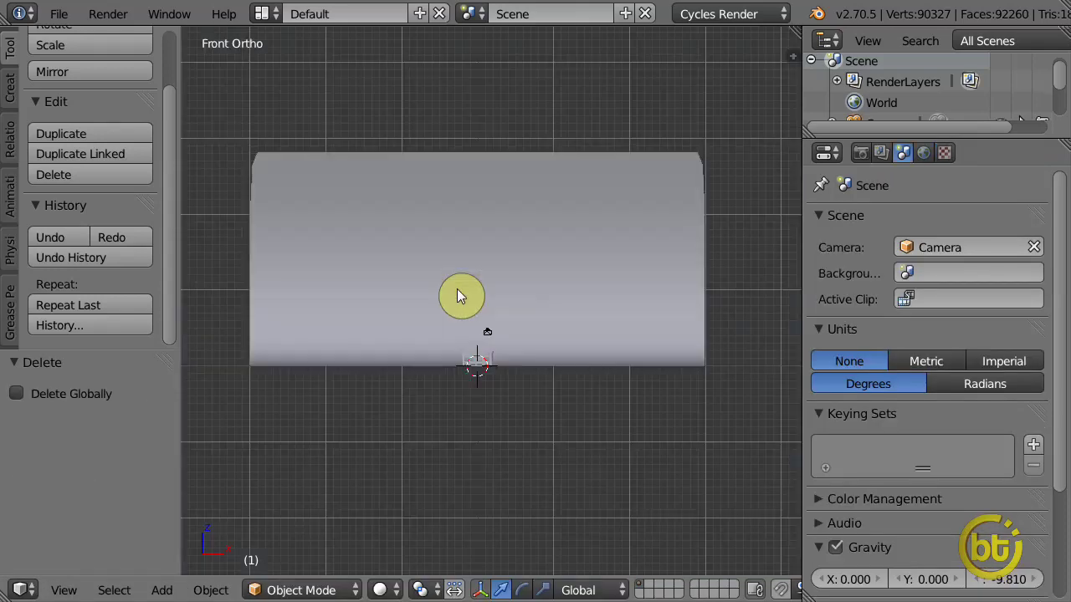
# In wireframe view, duplicate the basket and place the copy left of the original.
pyautogui.press('z')
pyautogui.scroll(2, 365, 410)
pyautogui.press('t')
pyautogui.rightClick(184, 388)
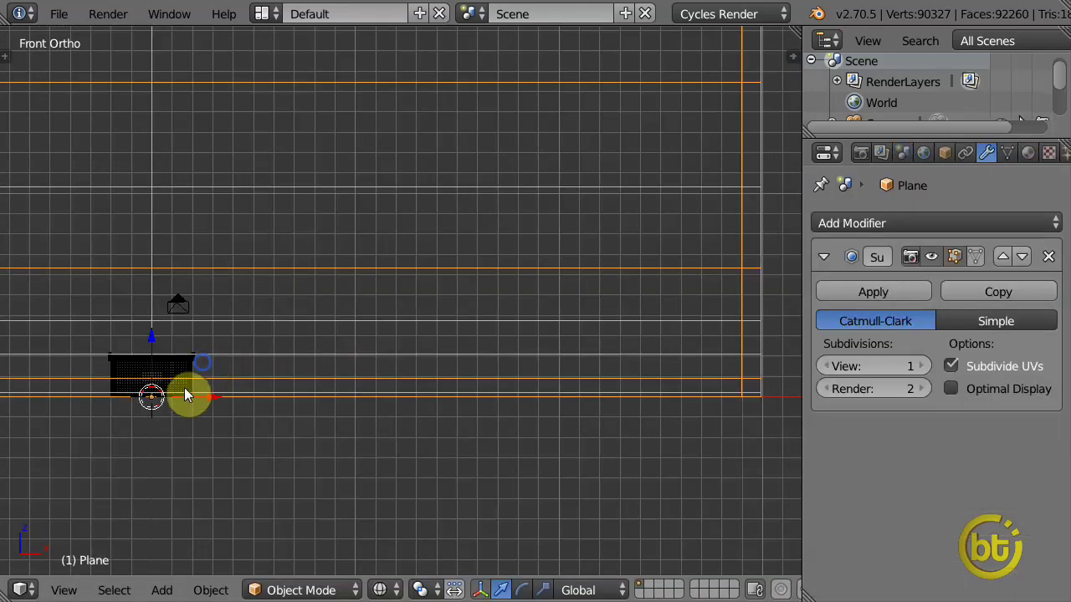
pyautogui.keyDown('shift'); pyautogui.moveTo(184, 387); pyautogui.dragTo(224, 259, button='middle'); pyautogui.keyUp('shift')
pyautogui.rightClick(225, 259)
pyautogui.scroll(3, 295, 339)
pyautogui.keyDown('shift'); pyautogui.moveTo(304, 393); pyautogui.dragTo(454, 394, button='middle'); pyautogui.keyUp('shift')
pyautogui.hotkey('shift', 'd')
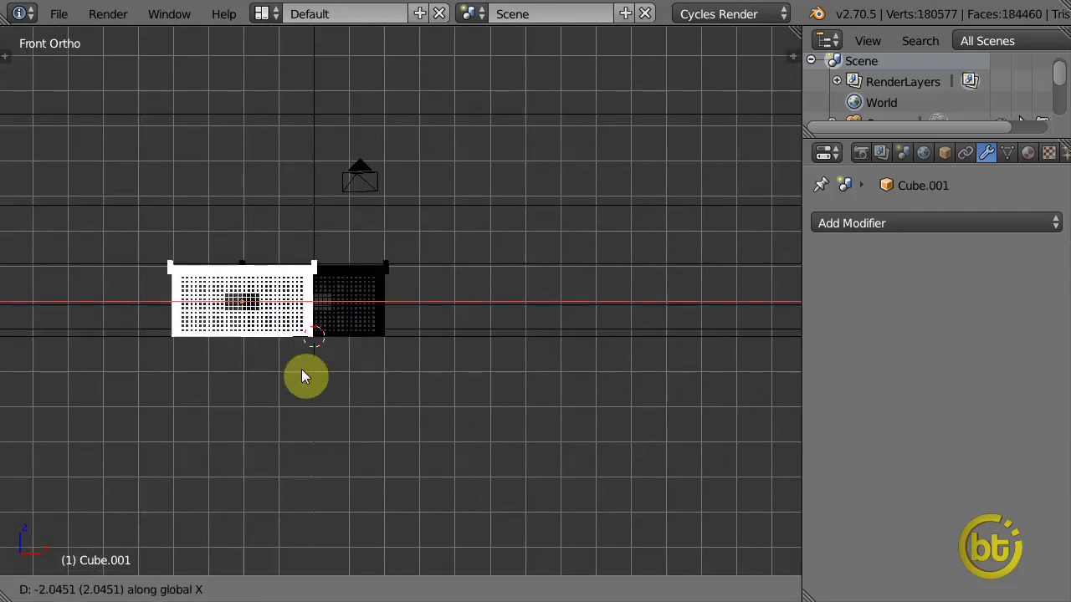
pyautogui.click(232, 366)
# Add a lattice at the original basket and raise it along Z to the basket's centre.
pyautogui.rightClick(389, 309)
pyautogui.keyDown('shift'); pyautogui.moveTo(389, 309); pyautogui.dragTo(476, 291, button='middle'); pyautogui.keyUp('shift')
pyautogui.rightClick(476, 291)
pyautogui.scroll(2, 503, 200)
pyautogui.hotkey('shift', 'a')
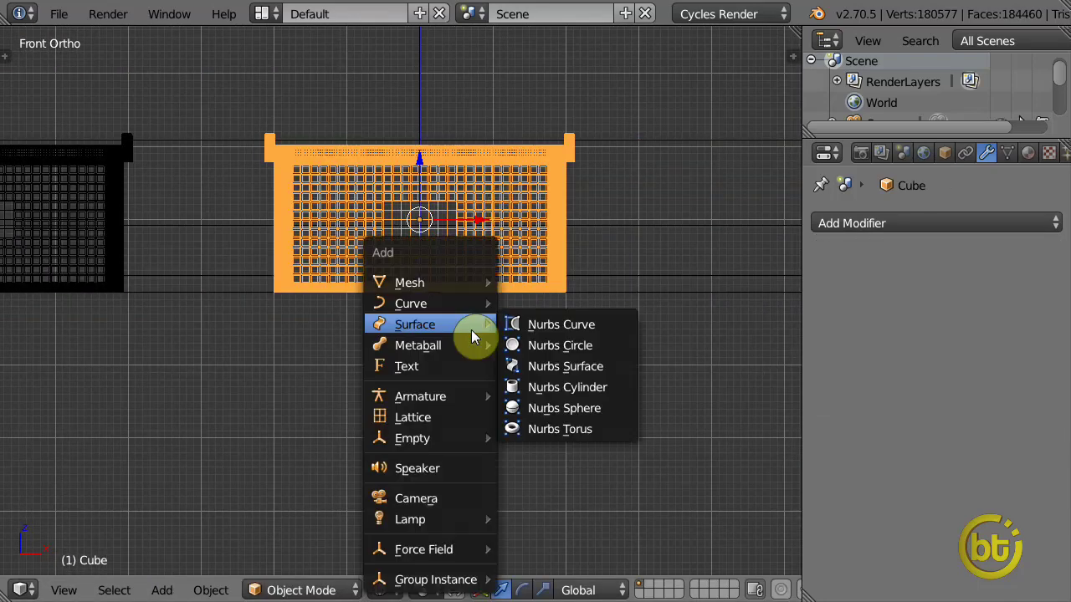
pyautogui.click(410, 416)
pyautogui.scroll(1, 484, 389)
pyautogui.press('g')
pyautogui.press('z')
pyautogui.click(471, 198)
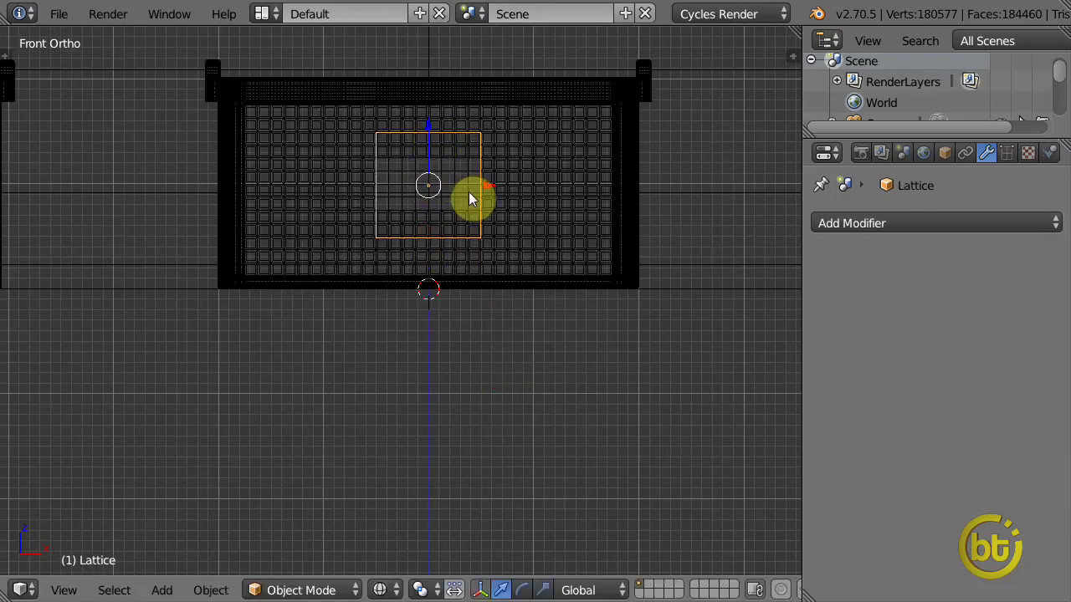
# Scale and nudge the lattice to enclose the basket, checking its fit from top view.
pyautogui.press('s')
pyautogui.click(597, 236)
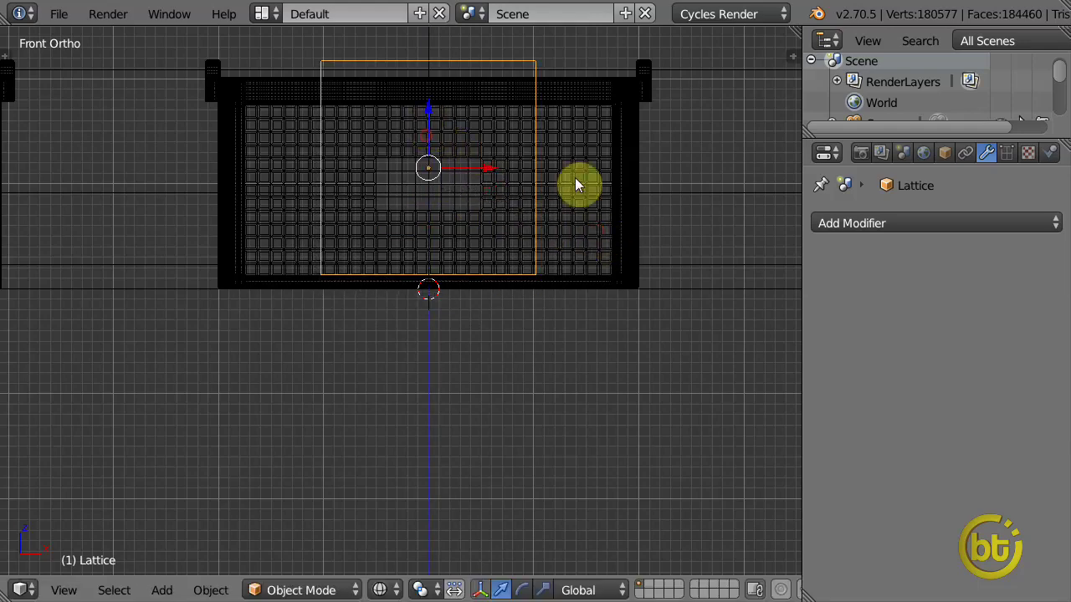
pyautogui.press('s')
pyautogui.click(590, 195)
pyautogui.press('g')
pyautogui.click(429, 111)
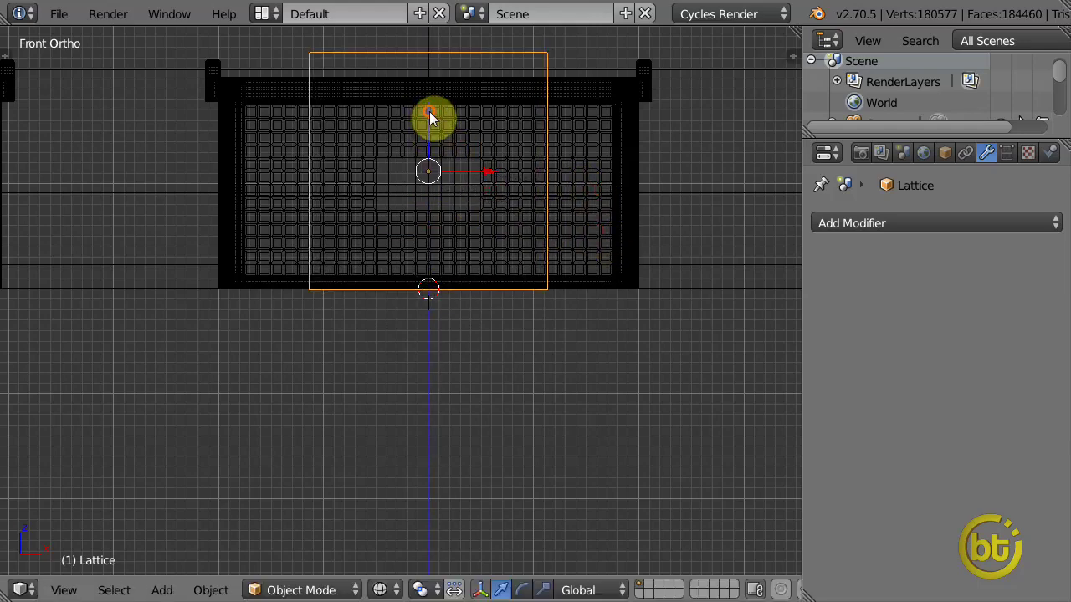
pyautogui.press('KP_7')
pyautogui.scroll(10, 413, 303)
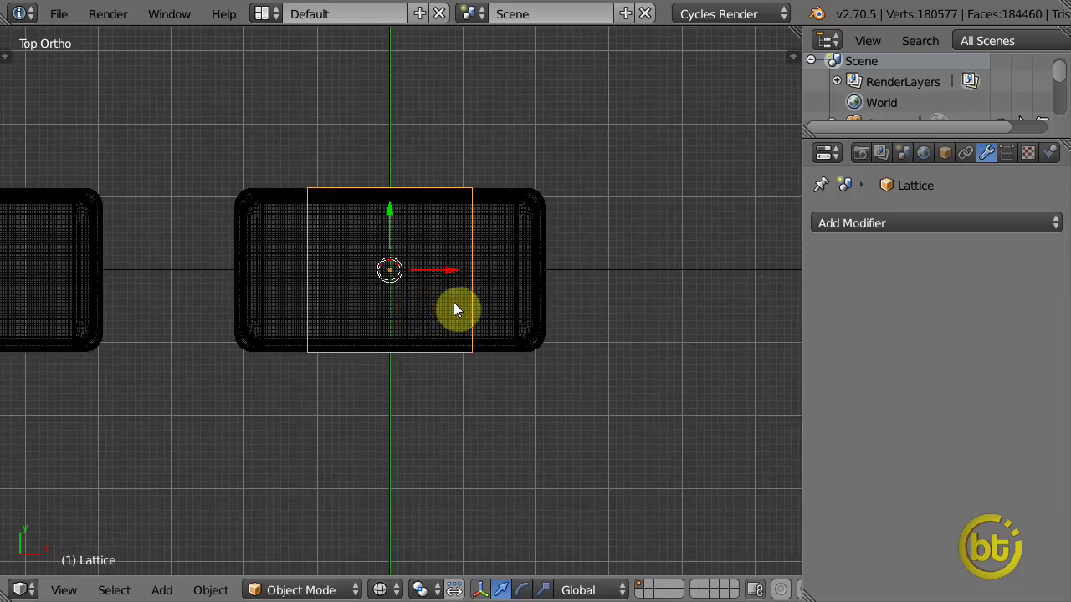
pyautogui.scroll(3, 454, 302)
pyautogui.press('s')
pyautogui.press('y')
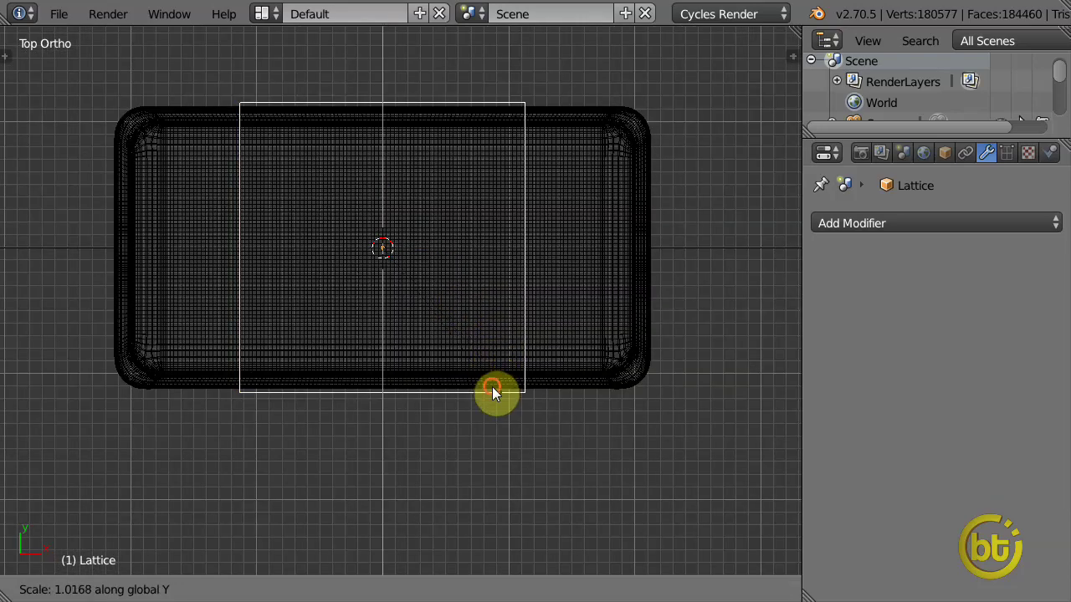
pyautogui.press('Escape')
# Stretch the lattice along X to cover the basket's full width.
pyautogui.press('s')
pyautogui.press('x')
pyautogui.click(759, 304)
pyautogui.press('KP_1')
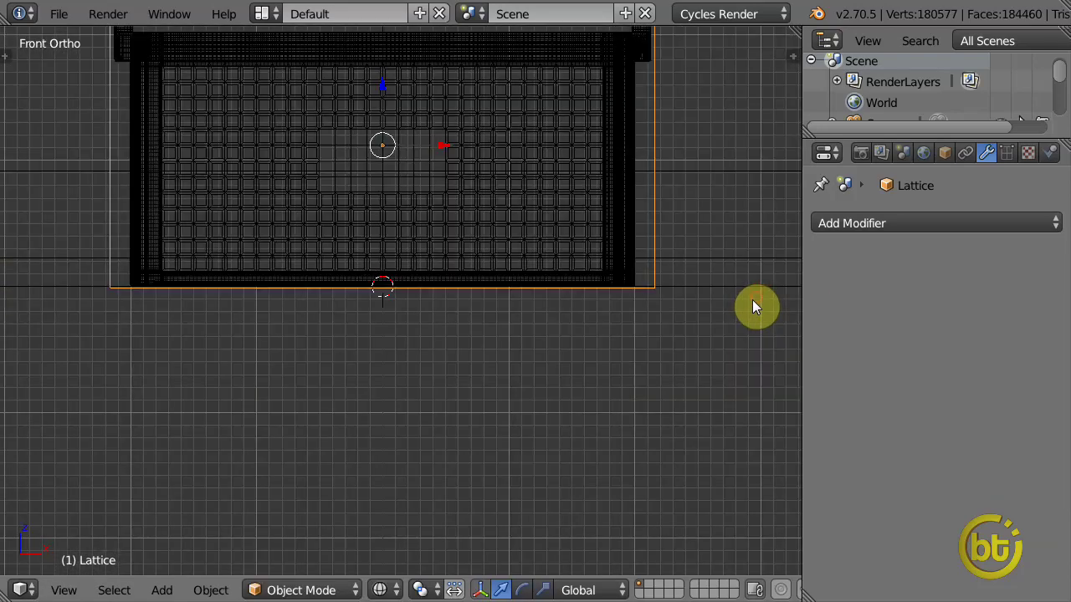
# Raise the lattice's W resolution to give it more vertical divisions.
pyautogui.click(1007, 152)
pyautogui.click(905, 336)
pyautogui.click(905, 336)
pyautogui.click(905, 336)
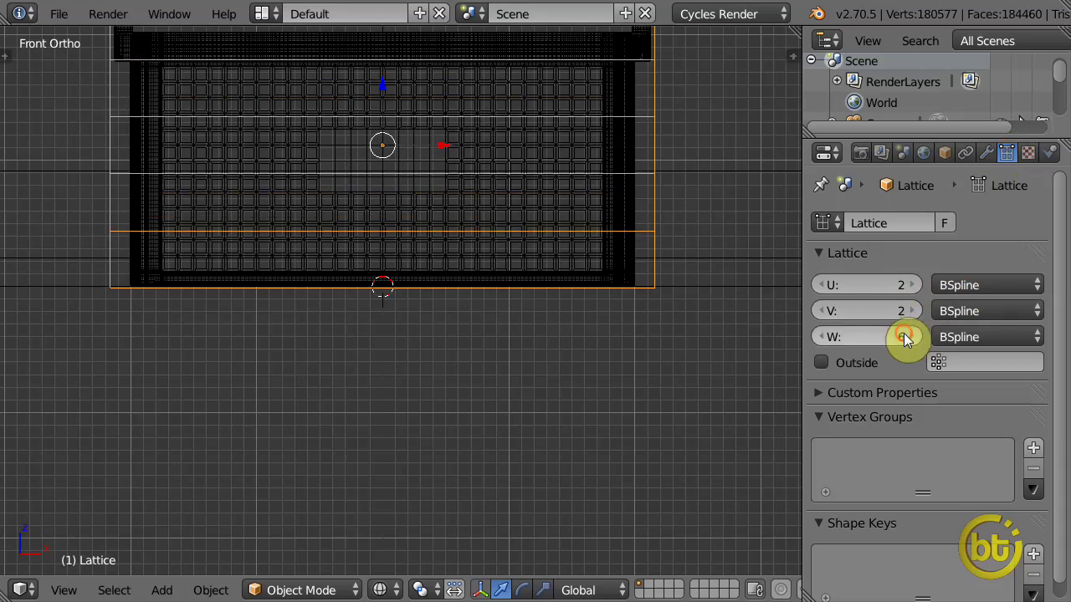
pyautogui.scroll(-2, 437, 368)
# Add a Lattice modifier to the original basket with the Lattice object as its target.
pyautogui.rightClick(512, 234)
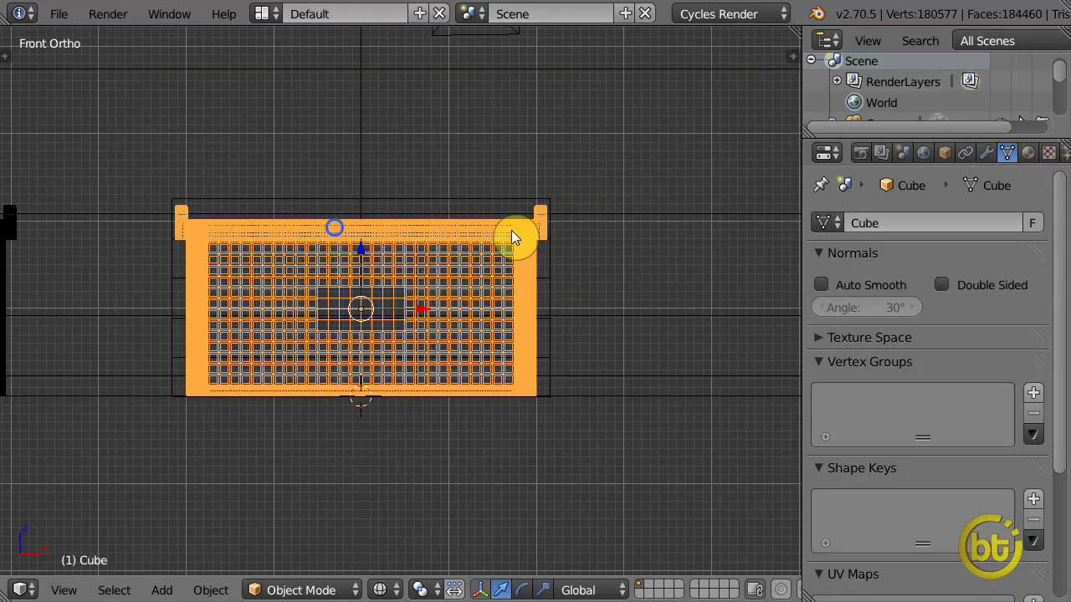
pyautogui.click(985, 153)
pyautogui.click(933, 223)
pyautogui.click(803, 429)
pyautogui.click(845, 342)
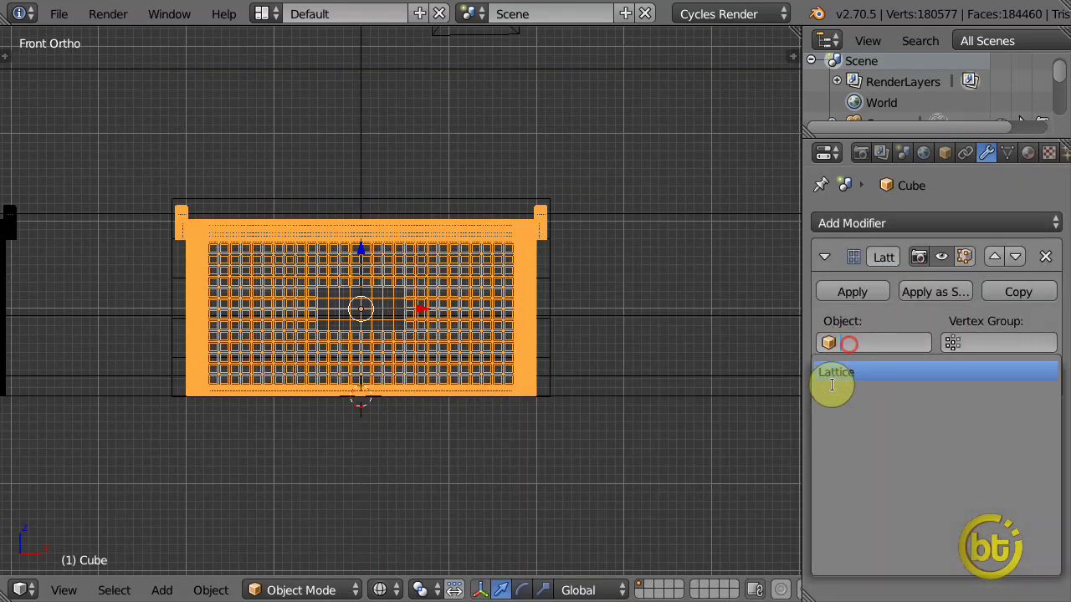
pyautogui.click(831, 370)
pyautogui.rightClick(547, 288)
# Select the lattice's top row of points and enable proportional editing with Sphere falloff.
pyautogui.press('Tab')
pyautogui.press('b')
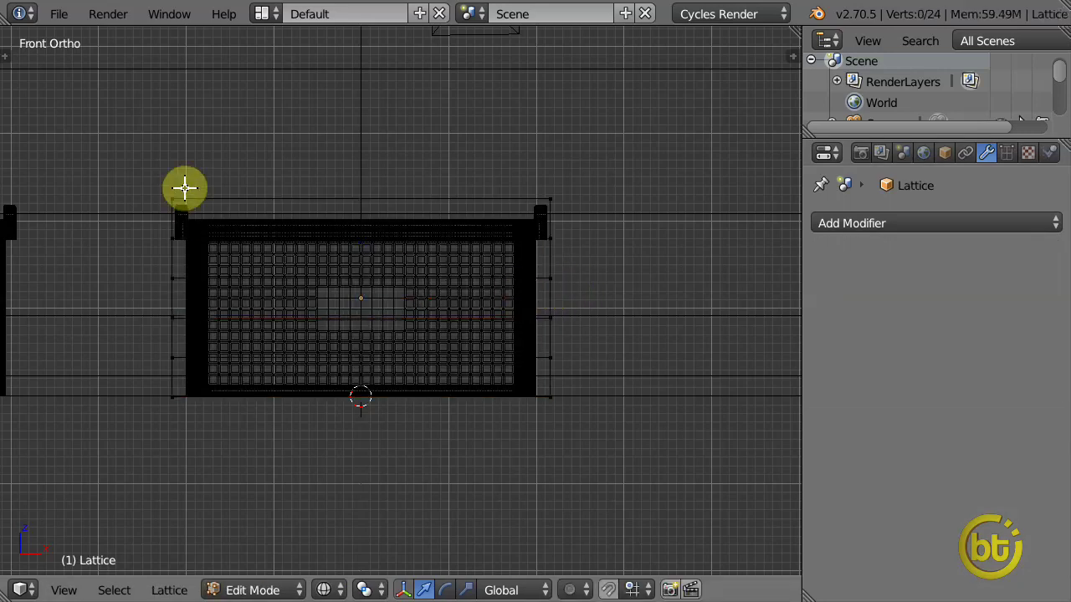
pyautogui.moveTo(98, 98)
pyautogui.mouseDown()
pyautogui.moveTo(574, 193)
pyautogui.moveTo(654, 238)
pyautogui.mouseUp()
pyautogui.press('o')
pyautogui.click(604, 590)
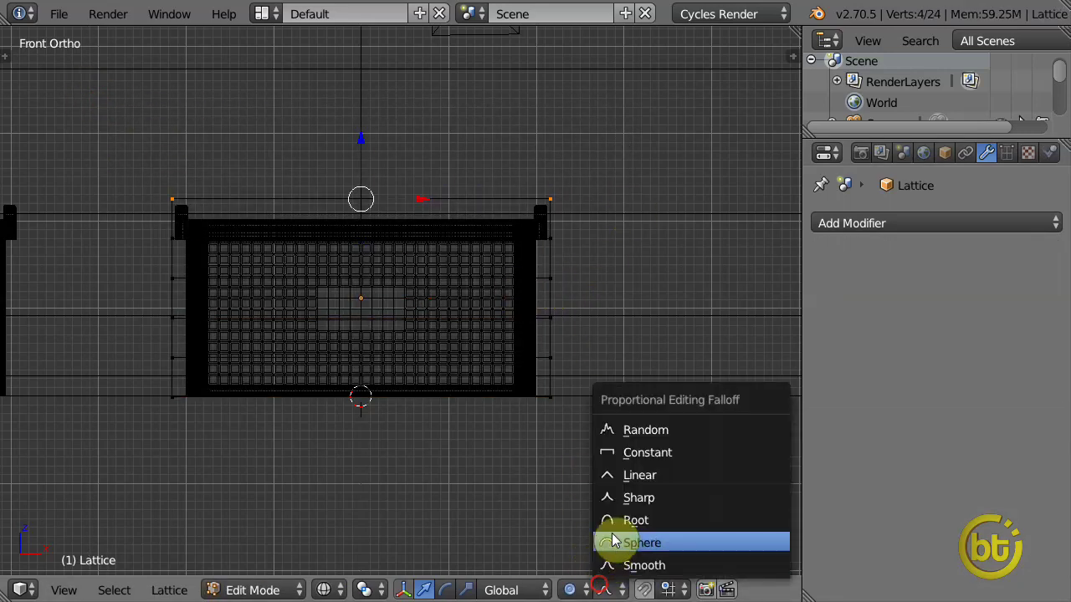
pyautogui.click(616, 542)
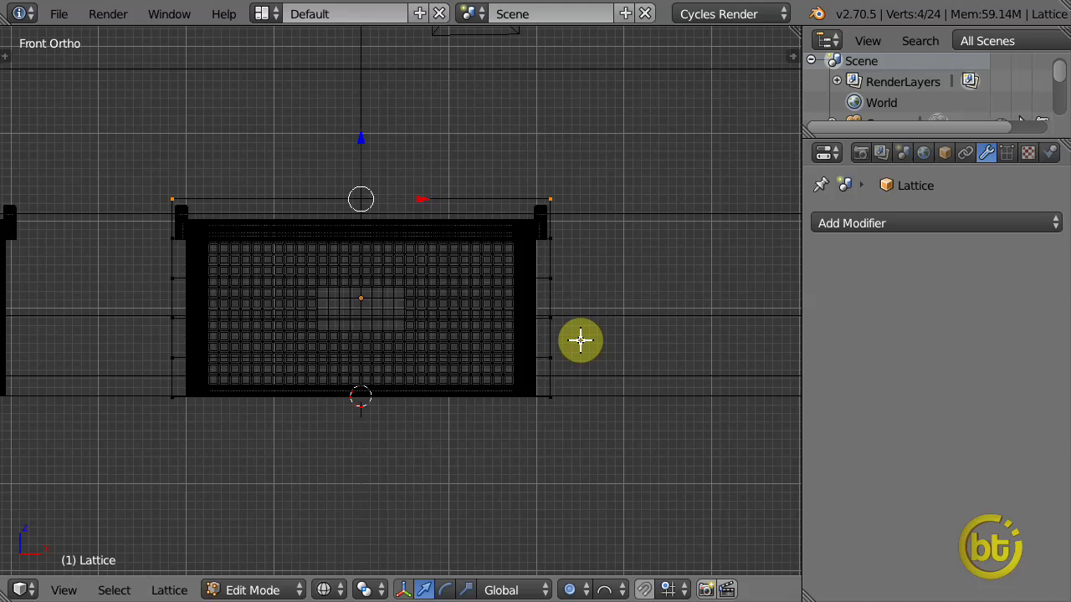
# Scale the top lattice points outward horizontally to flare the basket's top.
pyautogui.press('s')
pyautogui.hotkey('shift', 'z')
pyautogui.scroll(-6, 614, 344)
pyautogui.scroll(-2, 618, 348)
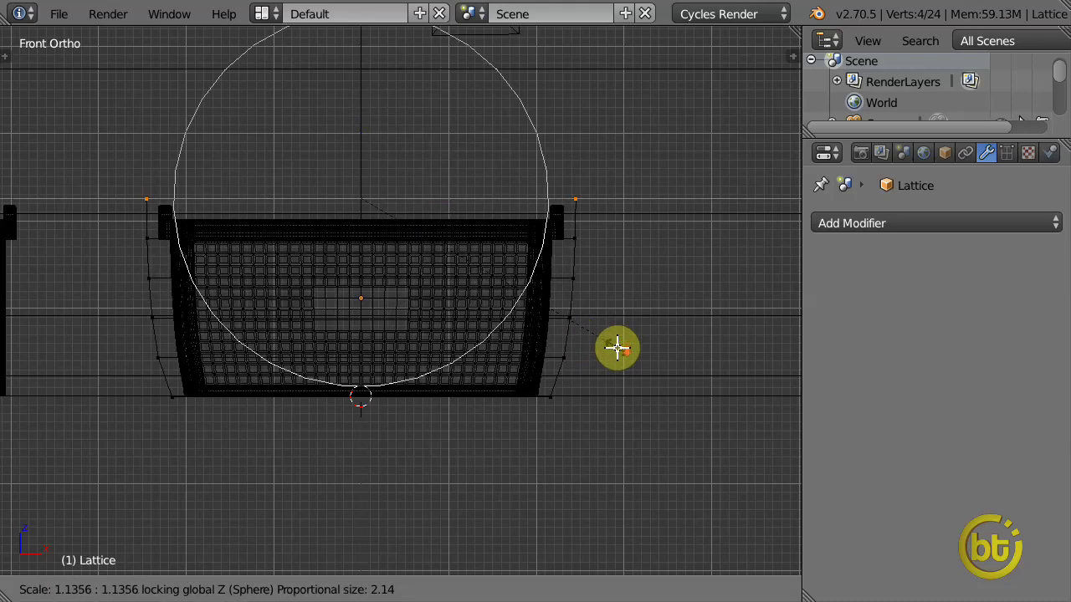
pyautogui.click(664, 344)
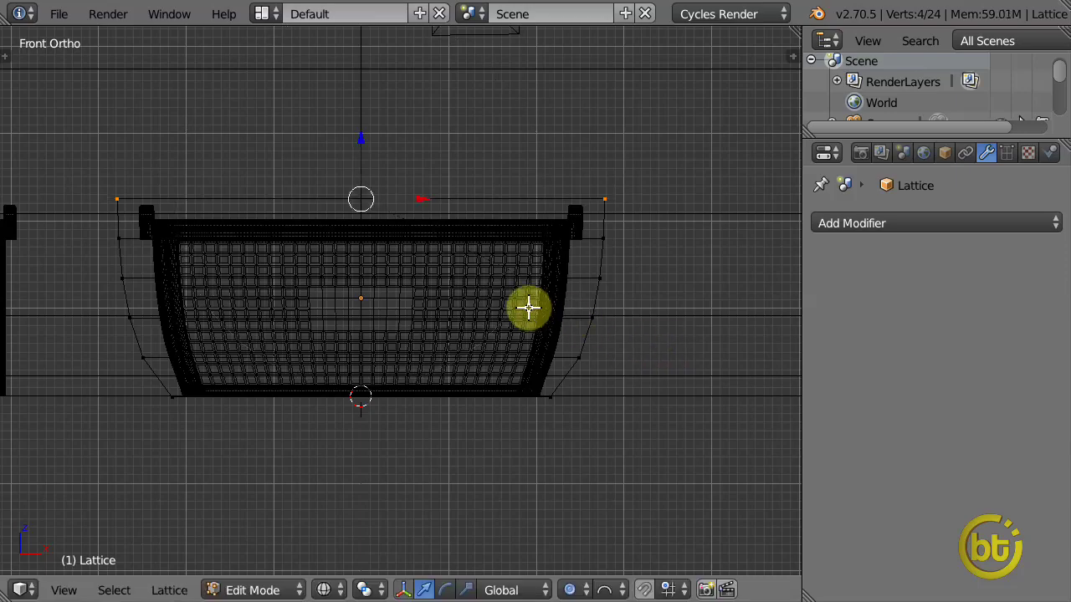
pyautogui.press('Tab')
# Slim the basket horizontally to about 0.79 while keeping its height.
pyautogui.keyDown('shift'); pyautogui.rightClick(196, 234); pyautogui.keyUp('shift')
pyautogui.press('s')
pyautogui.hotkey('shift', 'z')
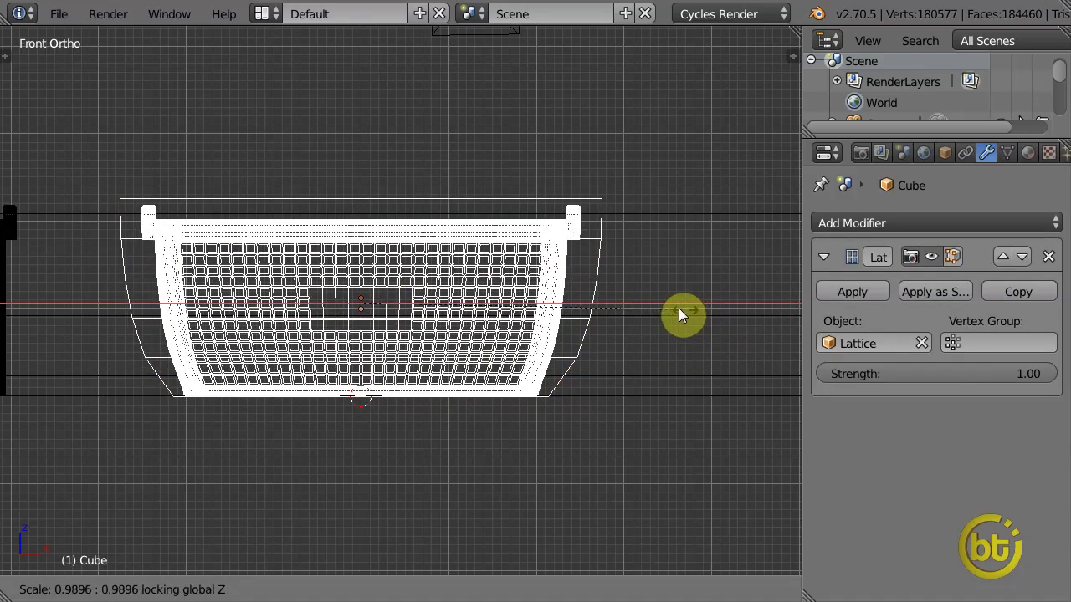
pyautogui.click(616, 301)
# Apply the basket's Lattice modifier so the taper becomes permanent.
pyautogui.moveTo(596, 301); pyautogui.dragTo(475, 284, button='middle')
pyautogui.rightClick(466, 238)
pyautogui.rightClick(427, 239)
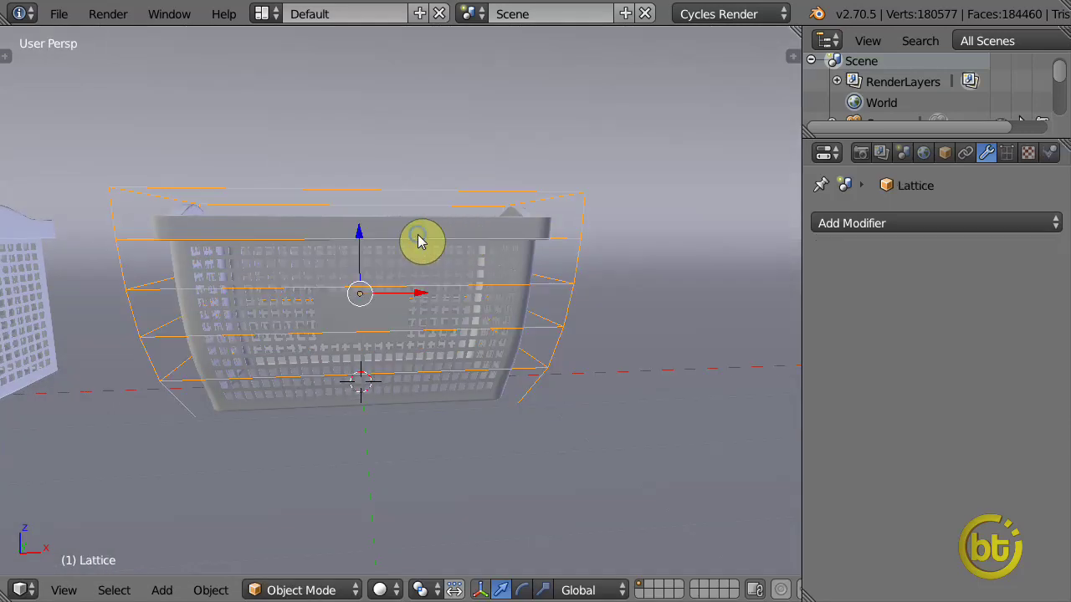
pyautogui.rightClick(485, 222)
pyautogui.click(872, 289)
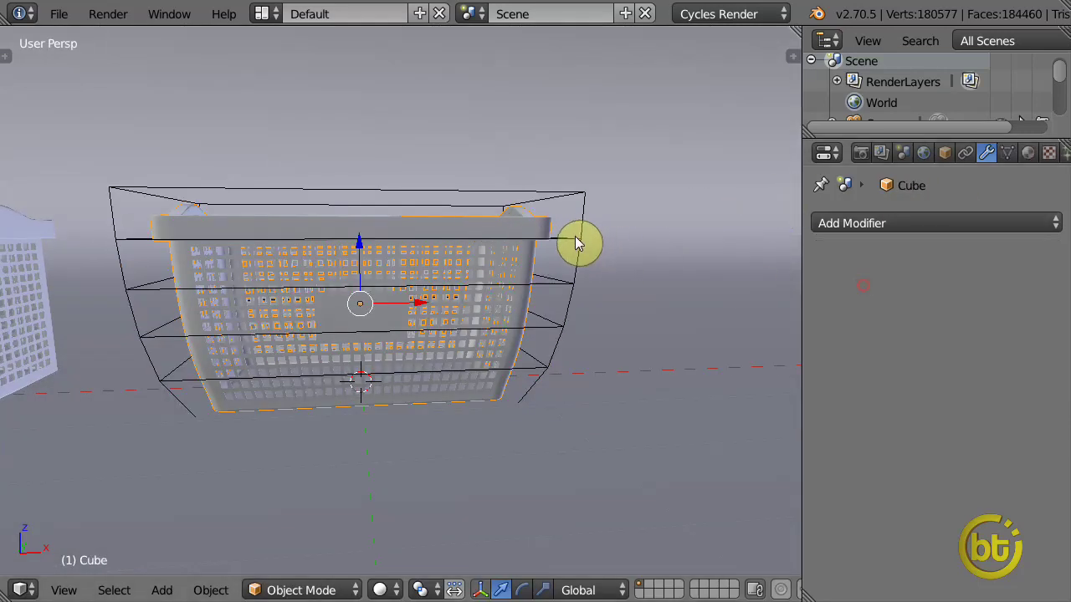
pyautogui.rightClick(580, 241)
# Delete the lattice object.
pyautogui.press('x')
pyautogui.click(581, 244)
pyautogui.moveTo(513, 345); pyautogui.dragTo(425, 368, button='middle')
# In camera view, move both baskets along X into the frame.
pyautogui.press('KP_0')
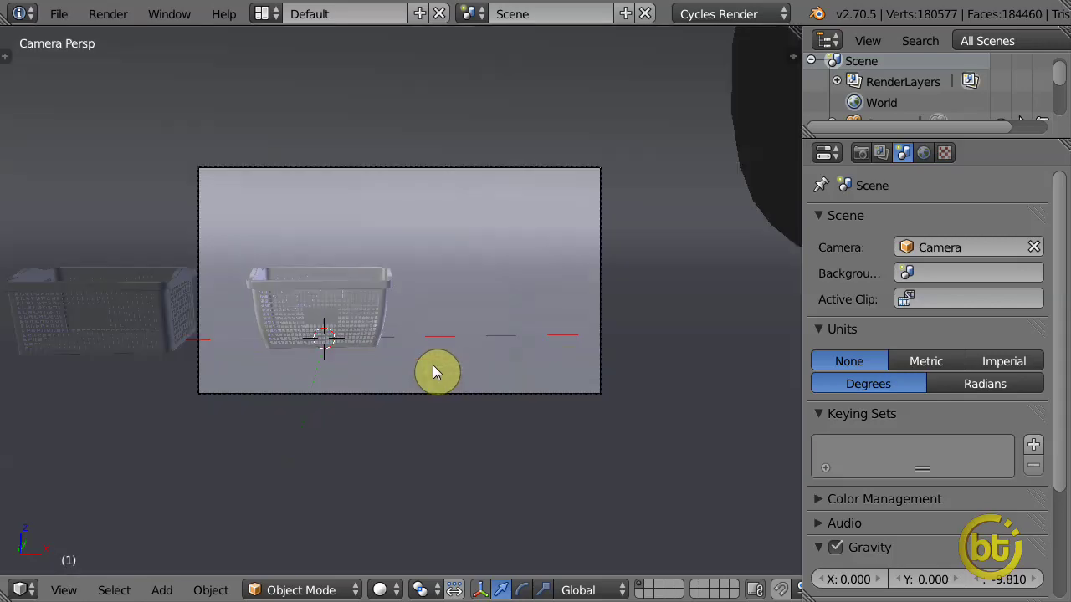
pyautogui.rightClick(120, 297)
pyautogui.keyDown('shift'); pyautogui.rightClick(326, 298); pyautogui.keyUp('shift')
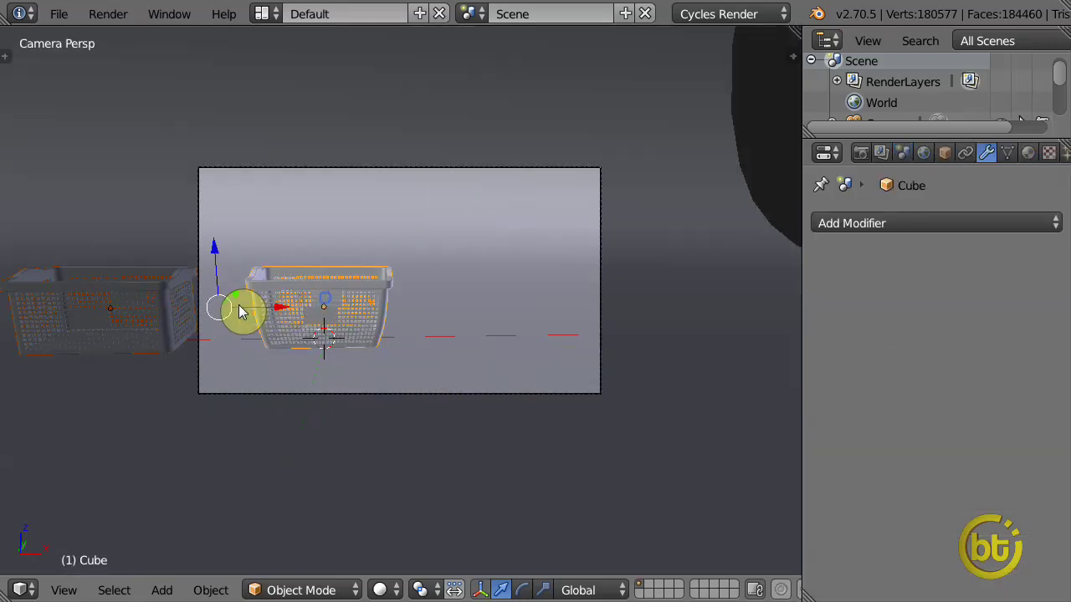
pyautogui.press('g')
pyautogui.press('x')
pyautogui.click(450, 311)
pyautogui.scroll(-4, 513, 306)
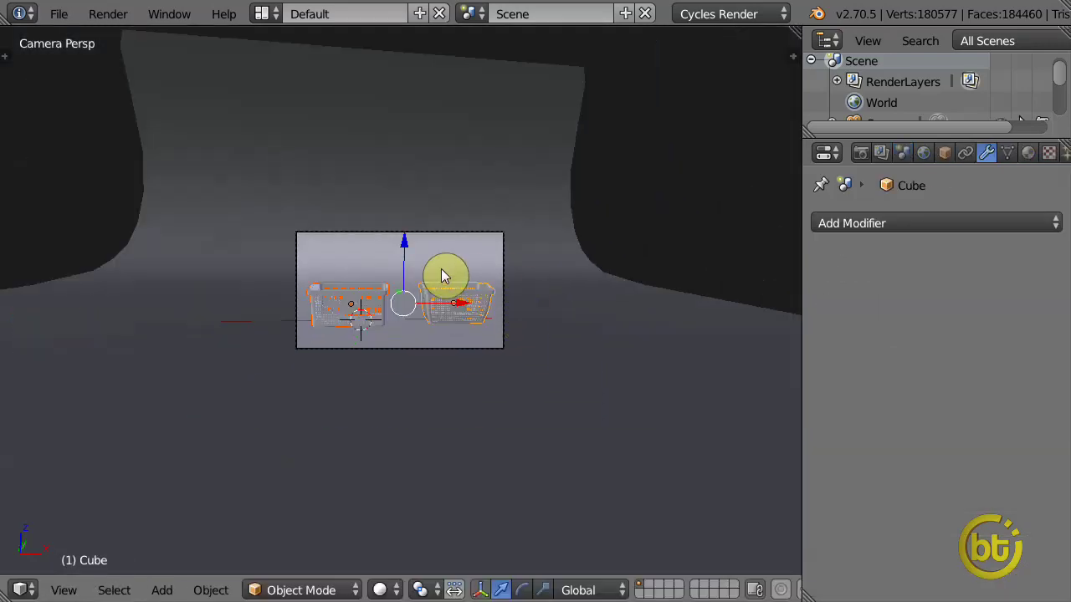
# Slide the camera along X, then select the left basket and show its material settings.
pyautogui.rightClick(454, 234)
pyautogui.press('g')
pyautogui.press('x')
pyautogui.click(414, 304)
pyautogui.scroll(5, 421, 303)
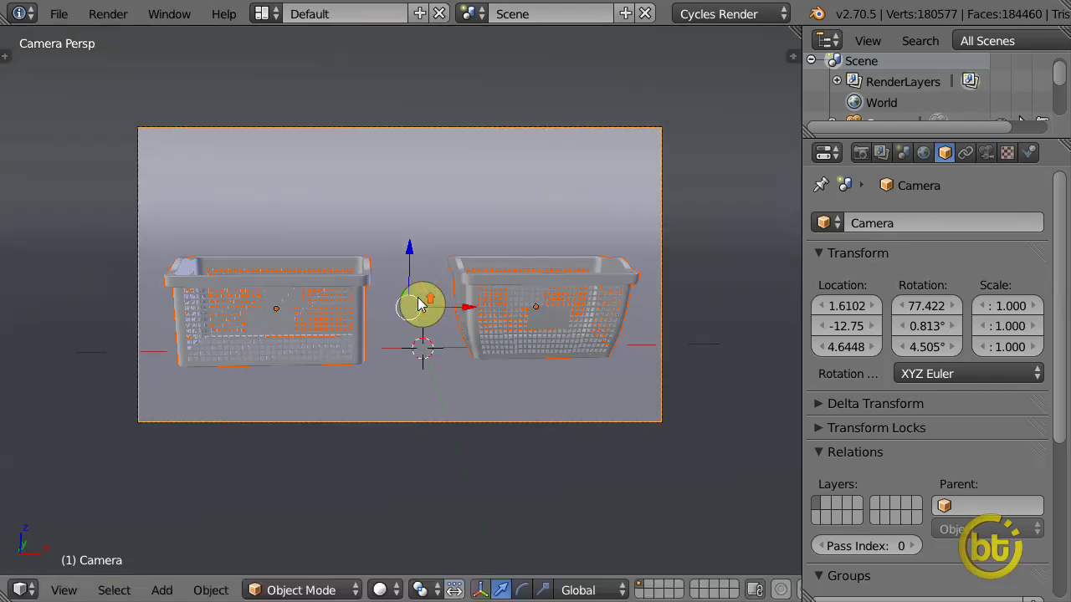
pyautogui.rightClick(268, 318)
pyautogui.click(1029, 154)
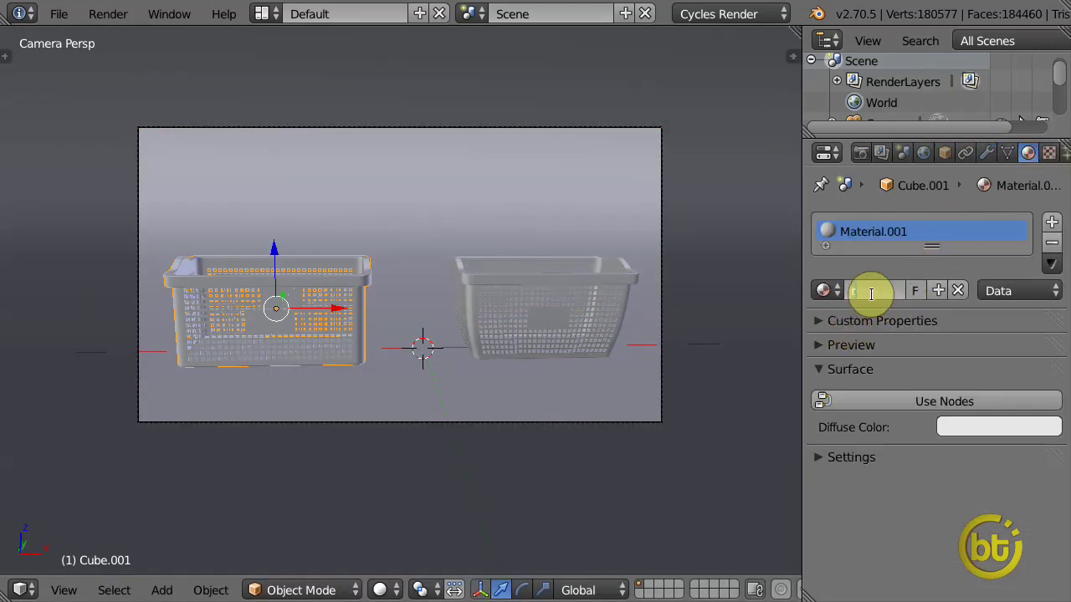
# Turn the upper area into a Node Editor, enable nodes for 'red', and add a Glossy BSDF.
pyautogui.moveTo(779, 42); pyautogui.dragTo(753, 416)
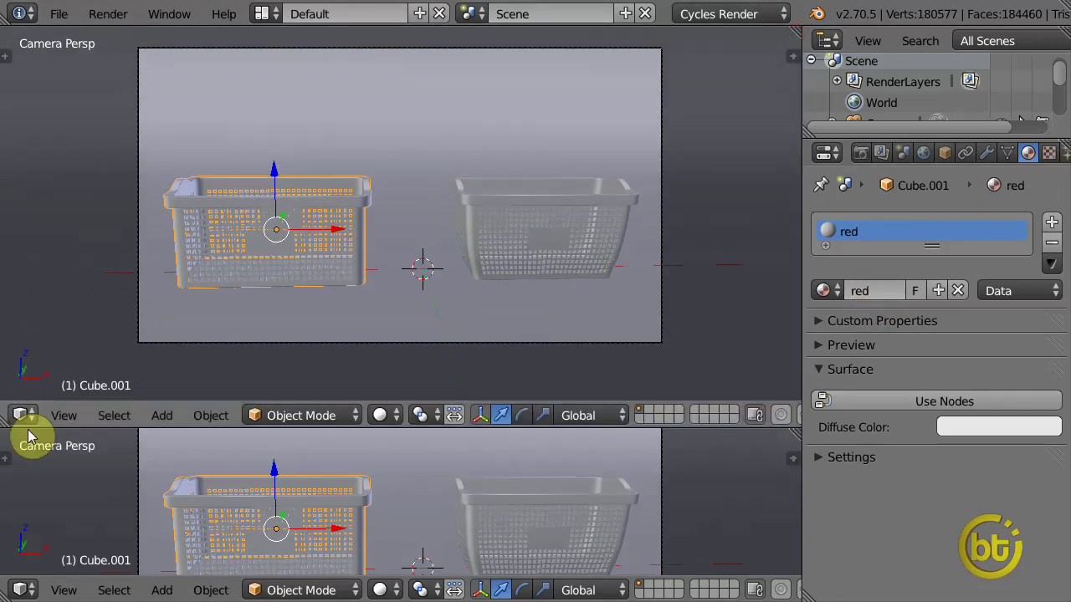
pyautogui.click(25, 415)
pyautogui.click(83, 166)
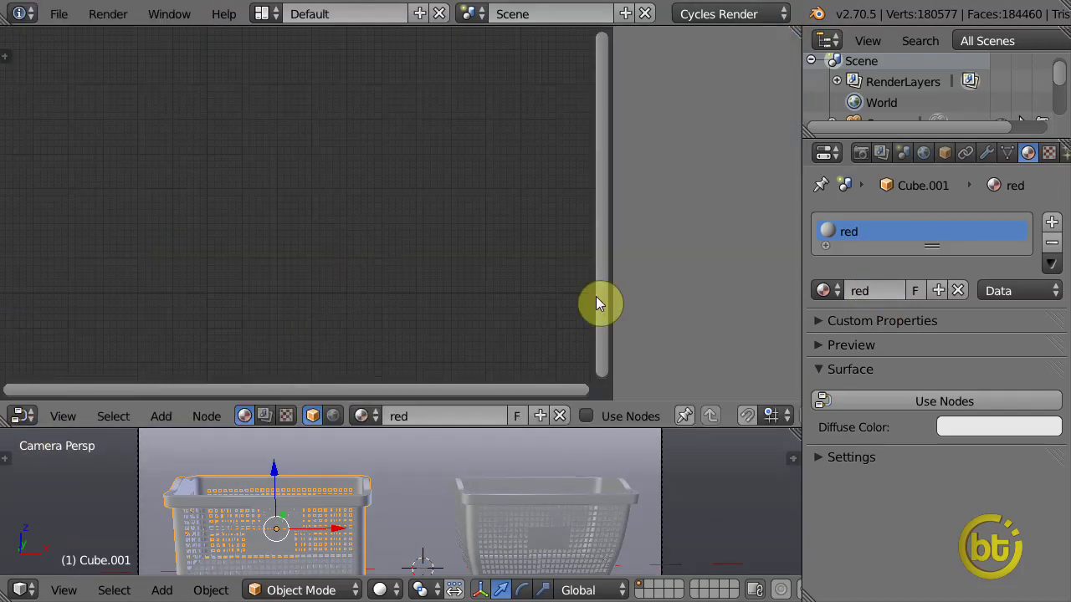
pyautogui.click(590, 418)
pyautogui.hotkey('shift', 'a')
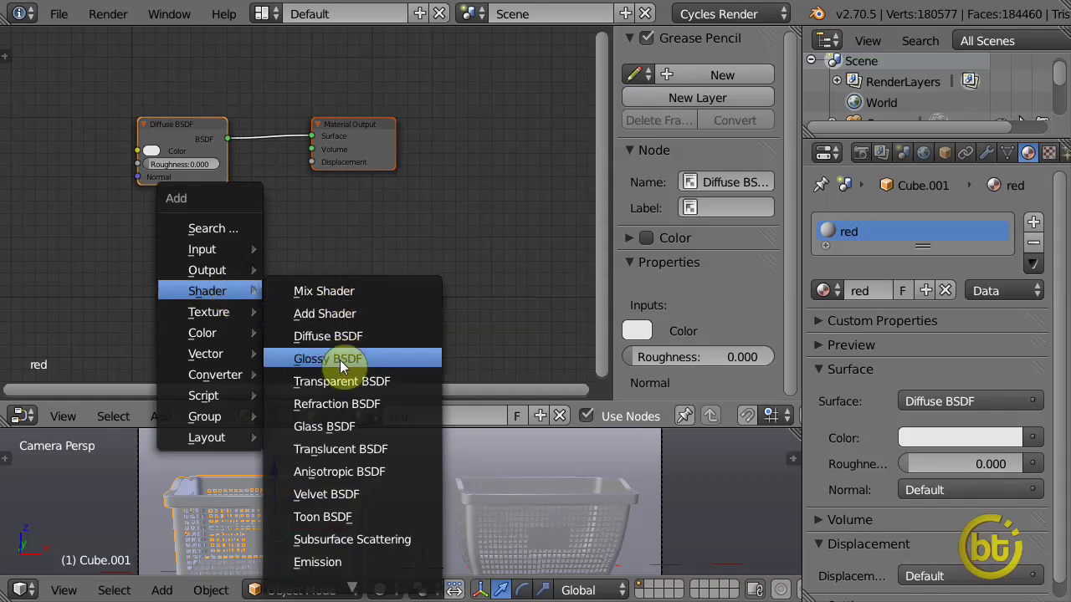
pyautogui.click(340, 359)
pyautogui.click(136, 204)
pyautogui.moveTo(352, 126); pyautogui.dragTo(468, 116)
# Insert a Mix Shader between Diffuse and Output, link Glossy into it, and set Fac 0.090.
pyautogui.hotkey('shift', 'a')
pyautogui.click(410, 210)
pyautogui.click(282, 110)
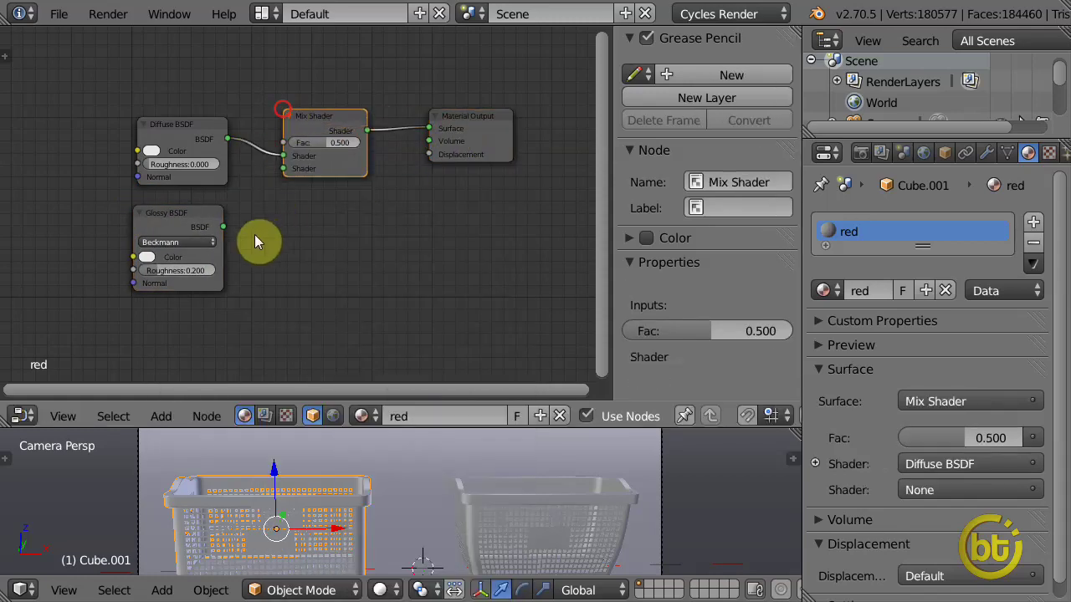
pyautogui.moveTo(223, 227); pyautogui.dragTo(283, 169)
pyautogui.scroll(2, 278, 232)
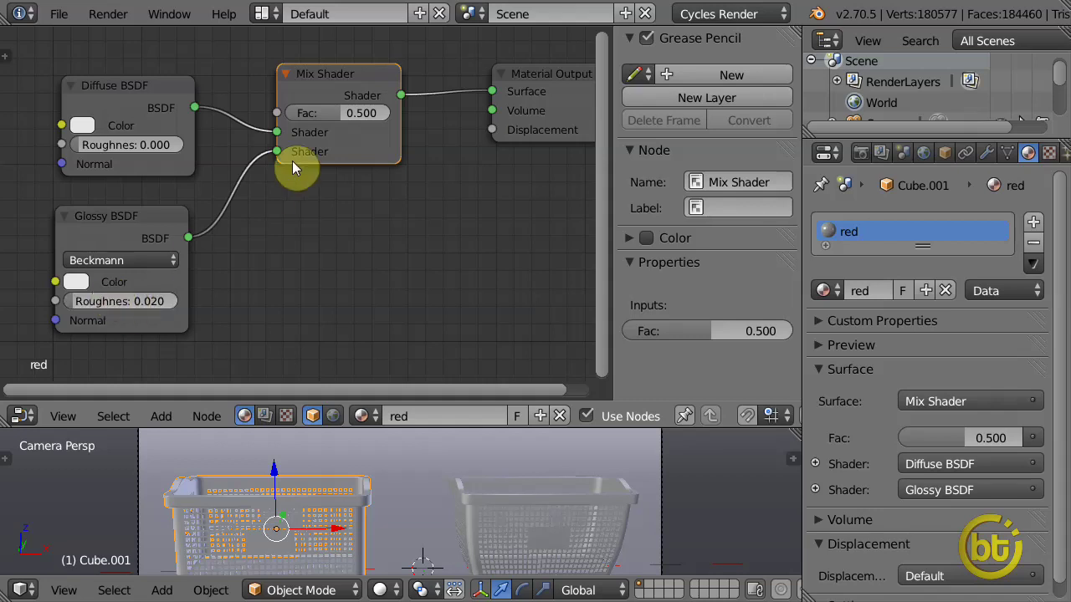
pyautogui.write('.09')
pyautogui.press('Return')
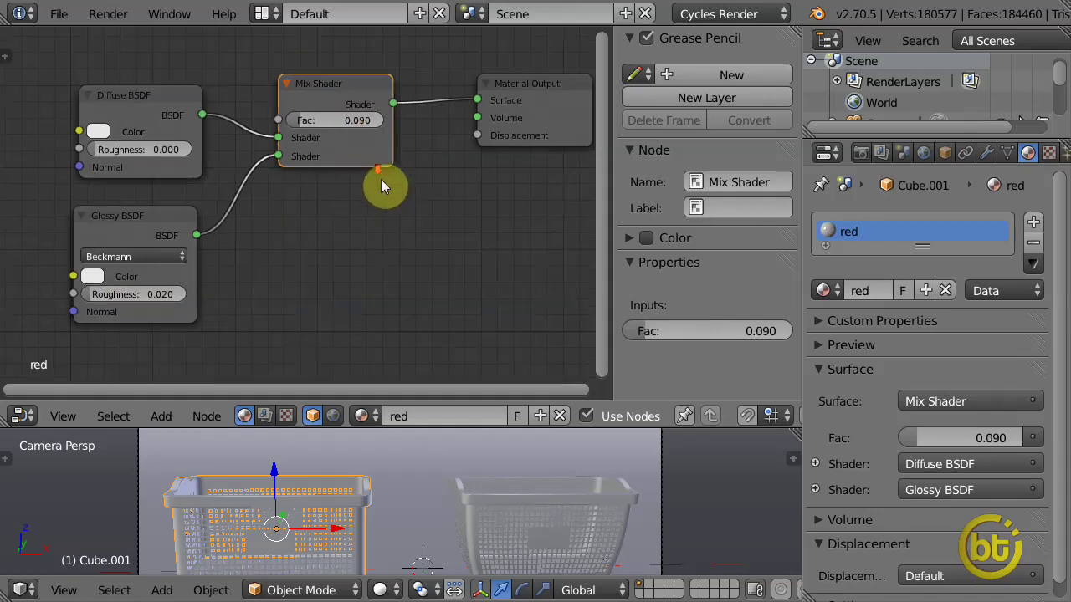
pyautogui.scroll(-2, 380, 251)
pyautogui.rightClick(502, 502)
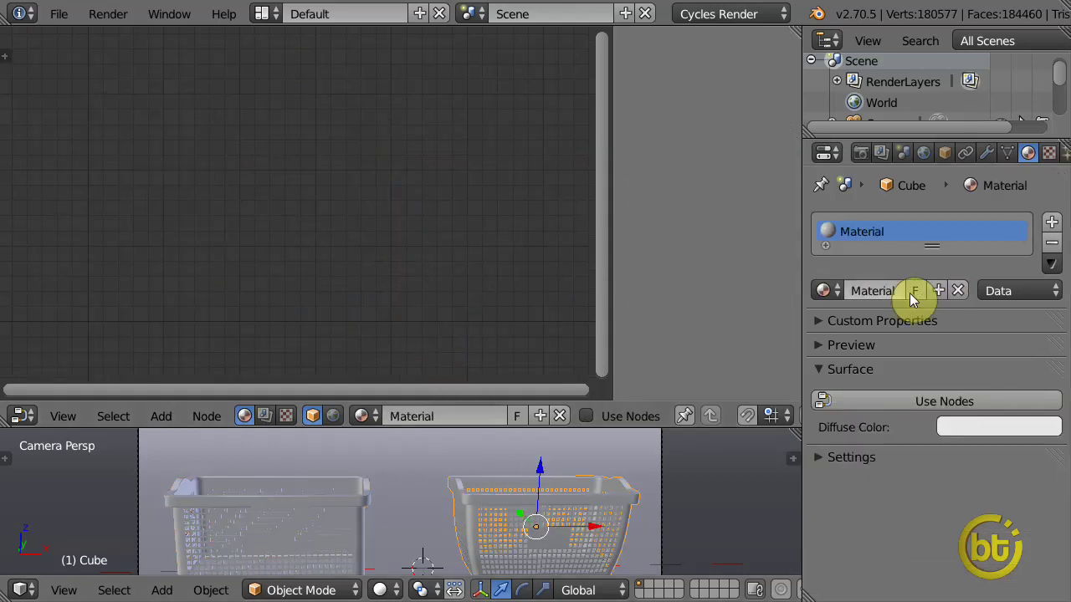
# Assign the red material to the right basket, make it single-user and rename it 'green'.
pyautogui.click(837, 290)
pyautogui.click(741, 341)
pyautogui.click(890, 291)
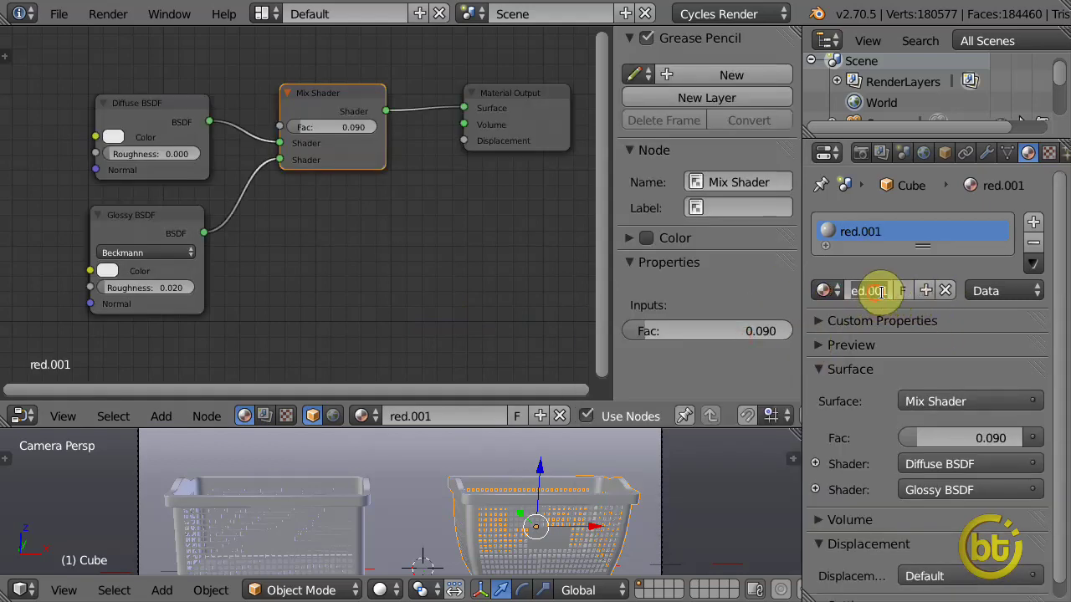
pyautogui.write('green')
pyautogui.press('Return')
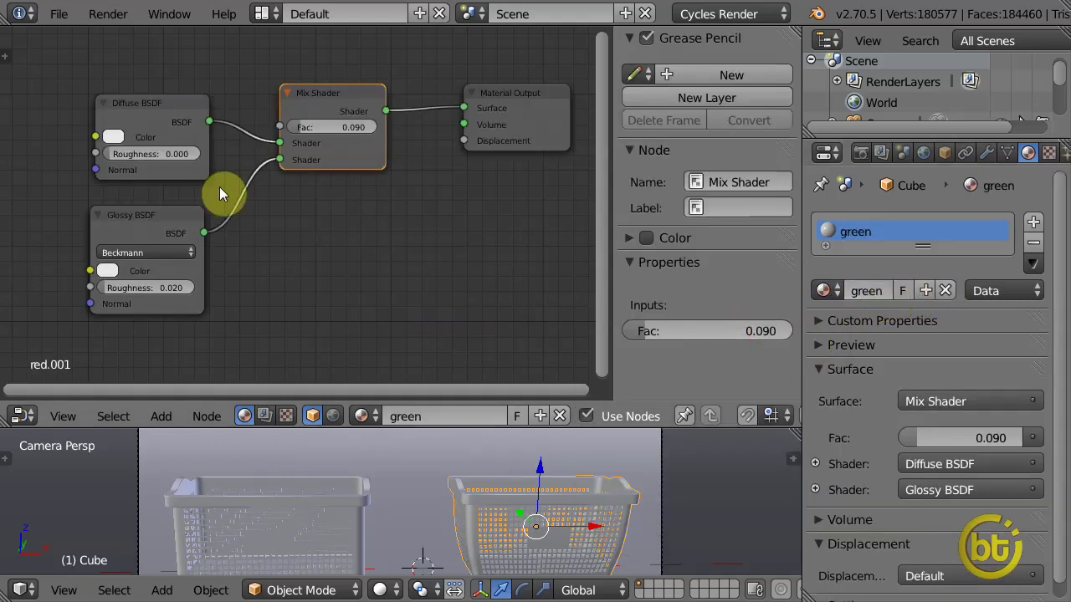
# Set the green material's Diffuse to dark green and brighten its Glossy colour.
pyautogui.click(115, 137)
pyautogui.moveTo(227, 224); pyautogui.dragTo(234, 223)
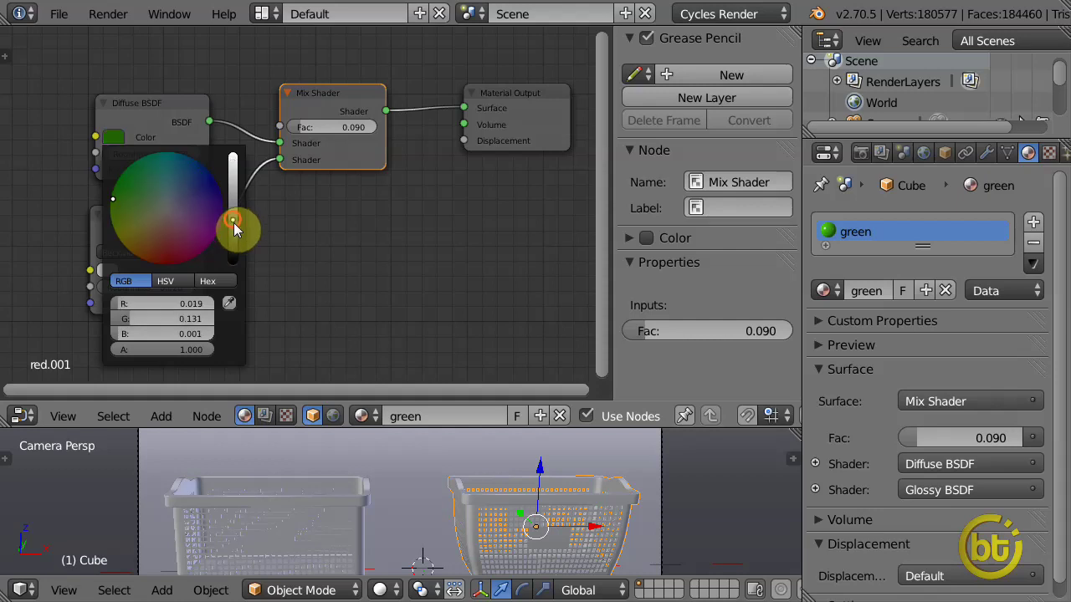
pyautogui.click(106, 268)
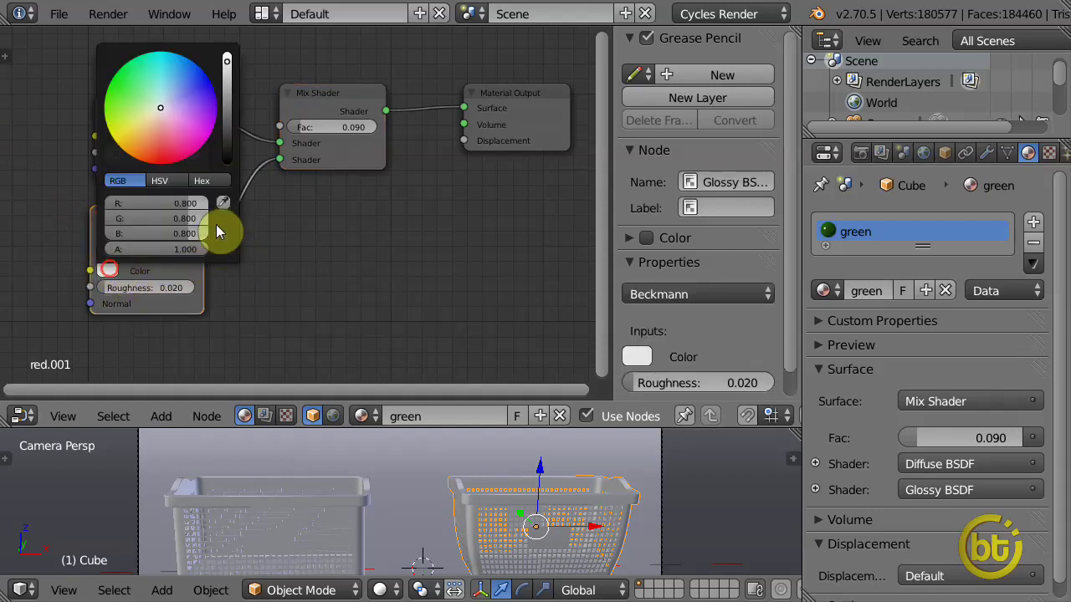
pyautogui.click(221, 204)
pyautogui.click(109, 266)
pyautogui.moveTo(227, 143); pyautogui.dragTo(218, 139)
# Tint the red material's Diffuse and Glossy colours red and brighten them.
pyautogui.rightClick(294, 511)
pyautogui.click(113, 137)
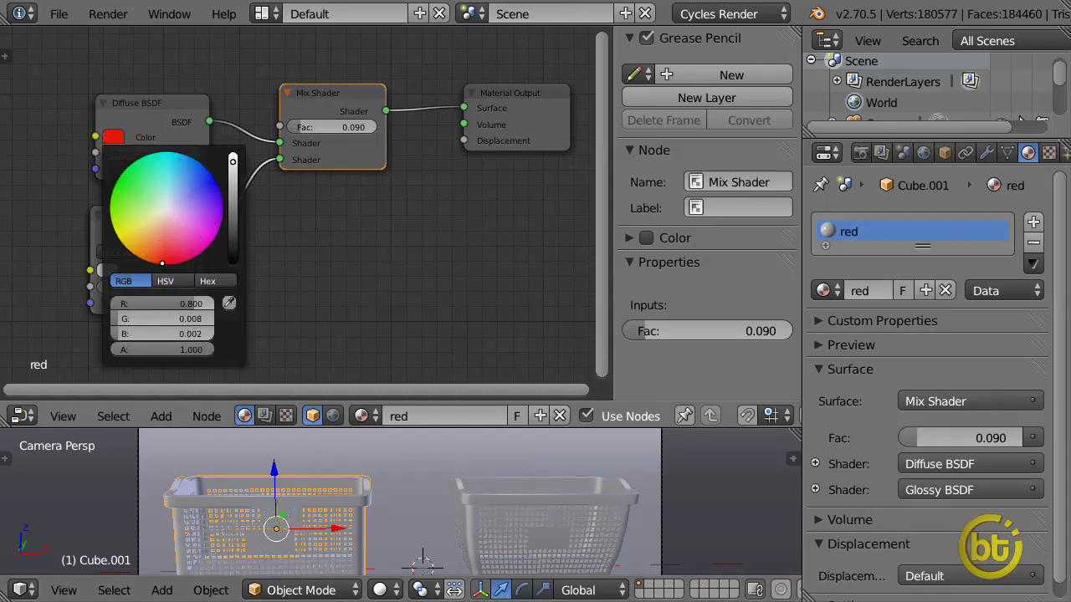
pyautogui.click(113, 137)
pyautogui.click(215, 234)
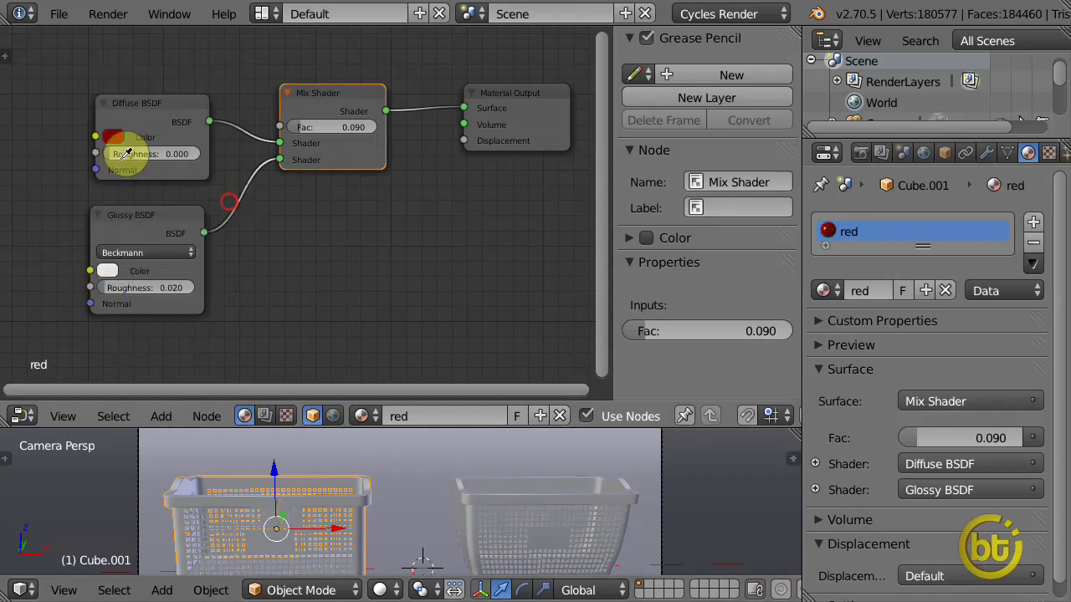
pyautogui.click(115, 271)
pyautogui.moveTo(226, 84); pyautogui.dragTo(226, 80)
pyautogui.click(108, 142)
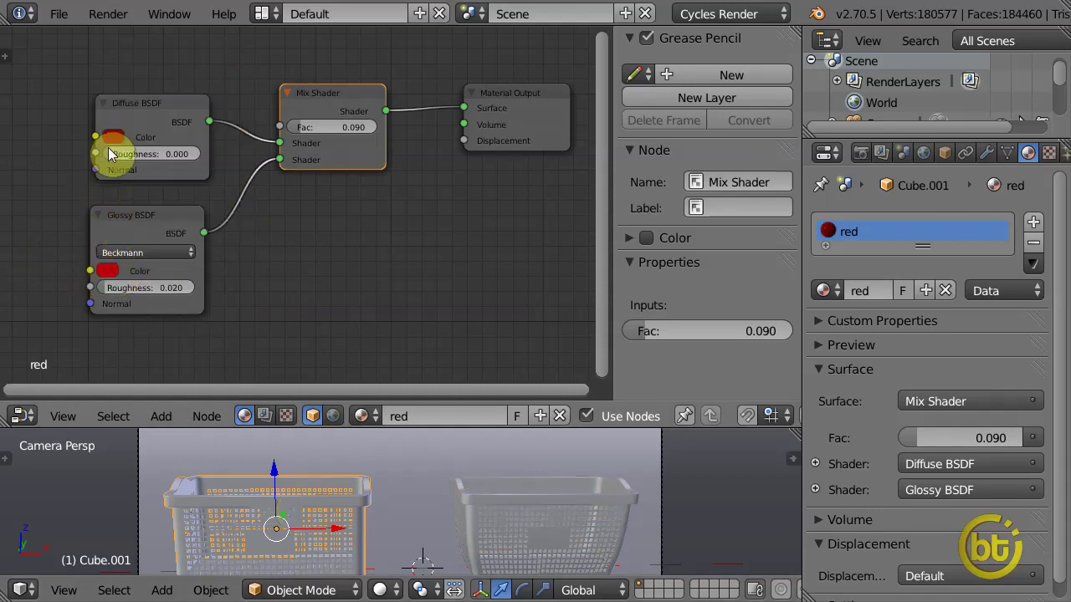
pyautogui.moveTo(234, 215); pyautogui.dragTo(233, 197)
pyautogui.click(108, 269)
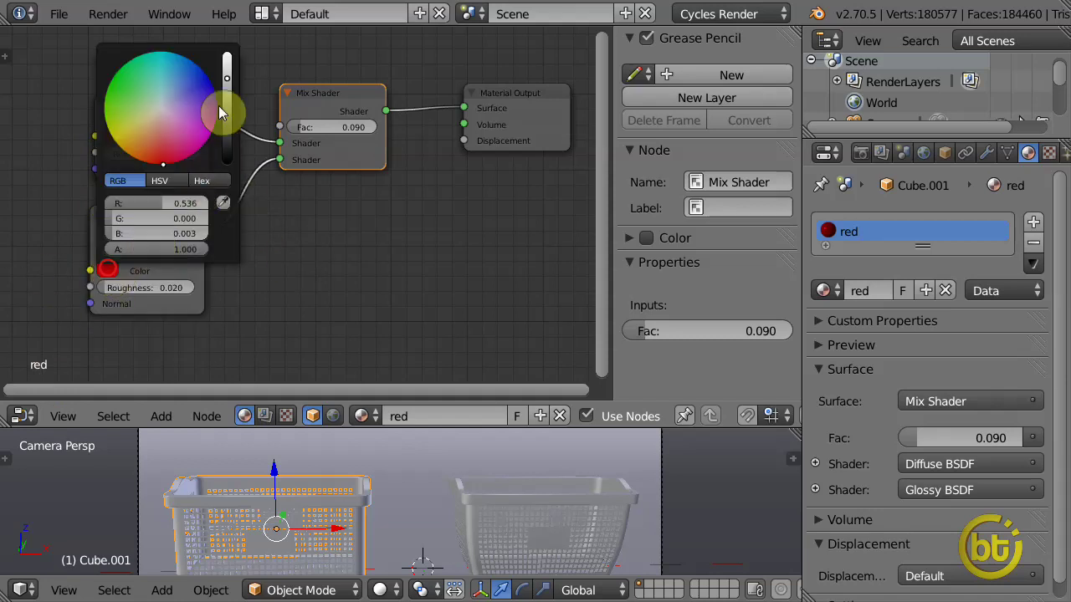
pyautogui.moveTo(227, 80); pyautogui.dragTo(226, 61)
# Preview the scene in rendered shading, enlarge the 3D view and check the render settings.
pyautogui.hotkey('shift', 'z')
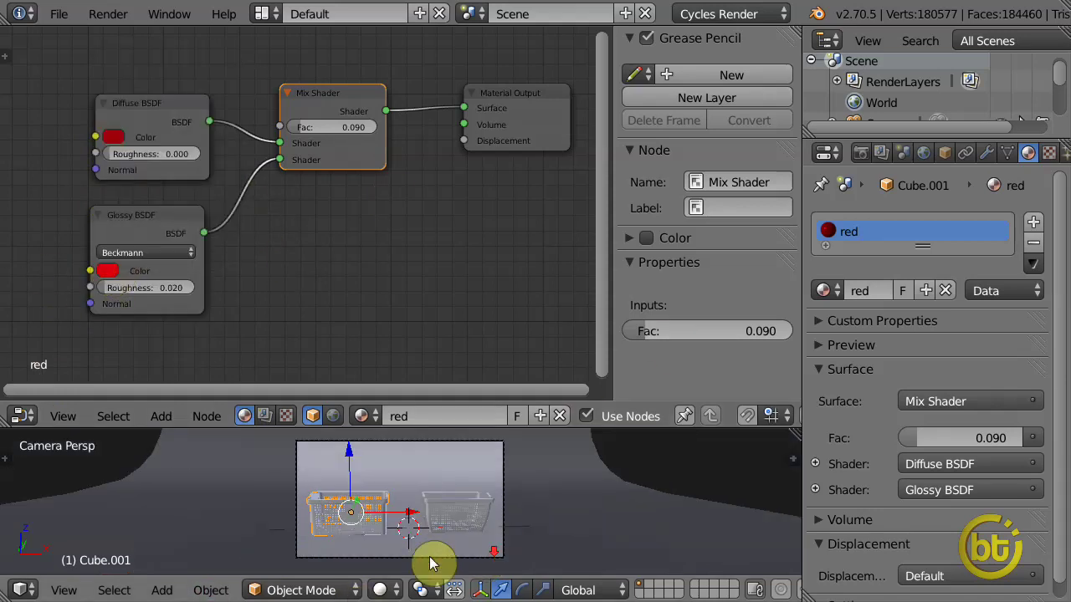
pyautogui.click(380, 590)
pyautogui.click(410, 453)
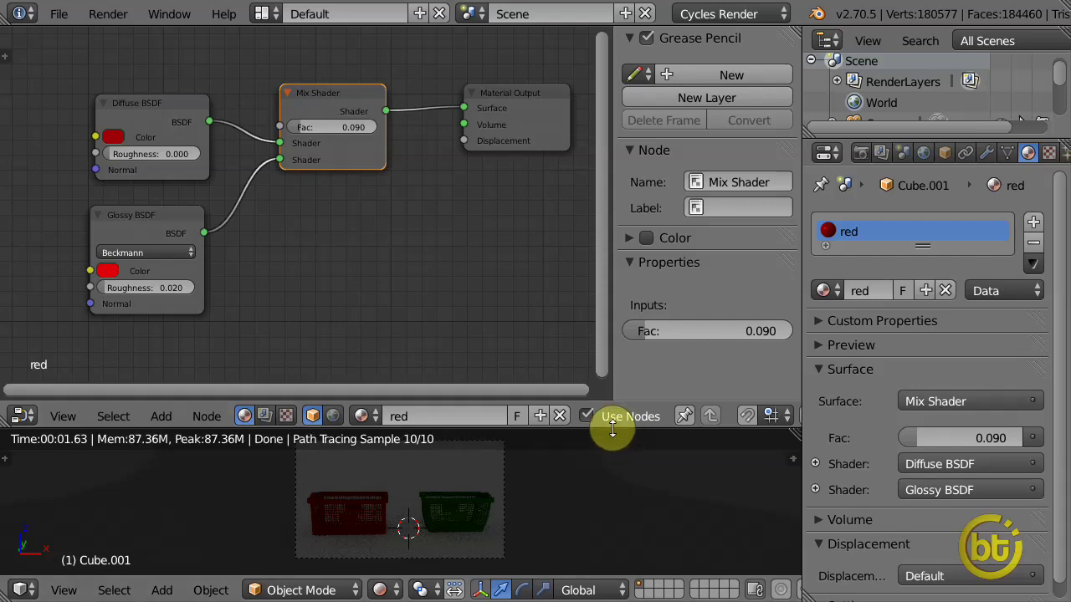
pyautogui.moveTo(616, 427); pyautogui.dragTo(577, 201)
pyautogui.hotkey('shift', 'z')
pyautogui.rightClick(656, 360)
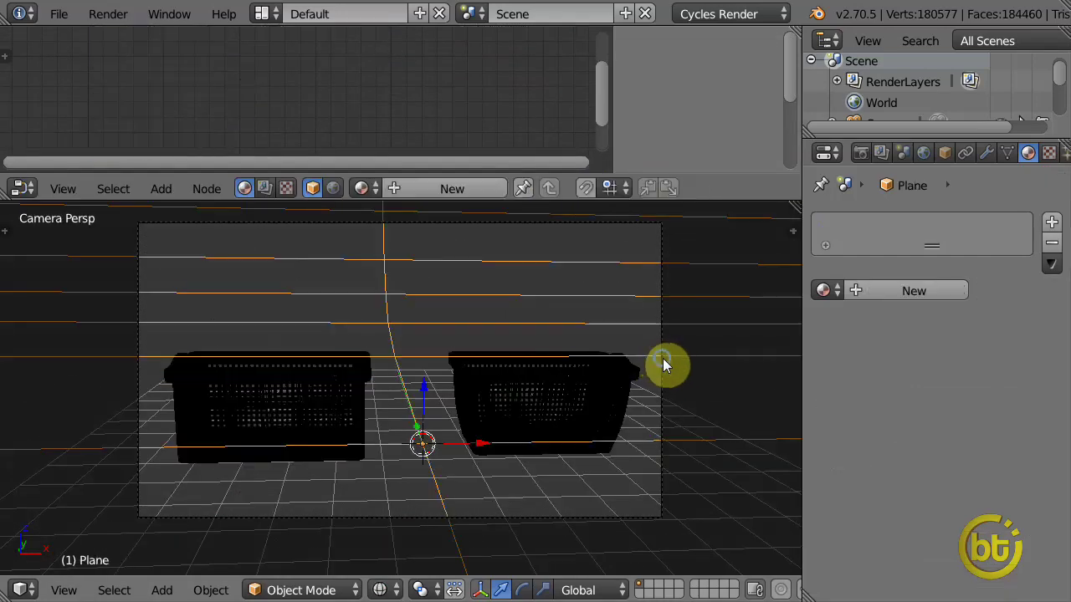
pyautogui.rightClick(661, 368)
pyautogui.click(860, 152)
pyautogui.scroll(-2, 821, 494)
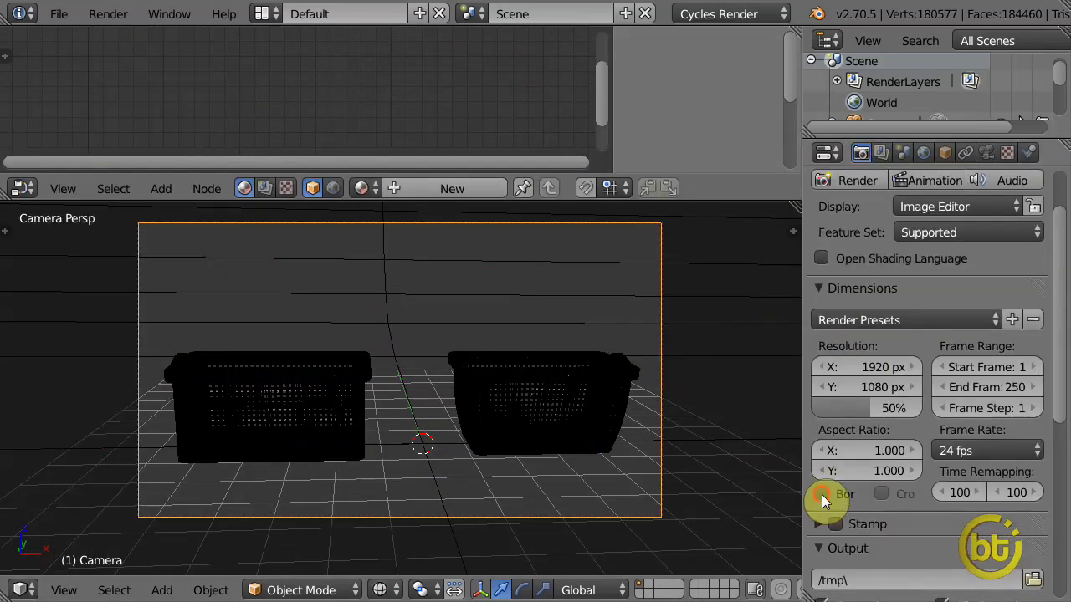
pyautogui.hotkey('shift', 'z')
# Enable world nodes and set the world Color to an Environment Texture.
pyautogui.hotkey('shift', 'z')
pyautogui.click(923, 152)
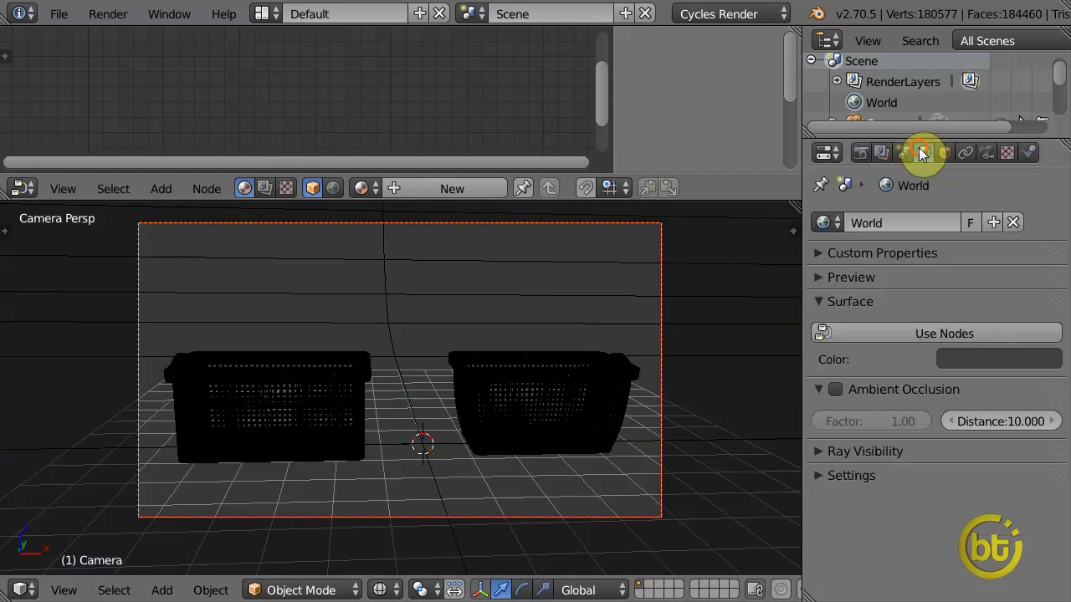
pyautogui.click(931, 333)
pyautogui.click(1037, 361)
pyautogui.click(602, 145)
pyautogui.hotkey('shift', 'z')
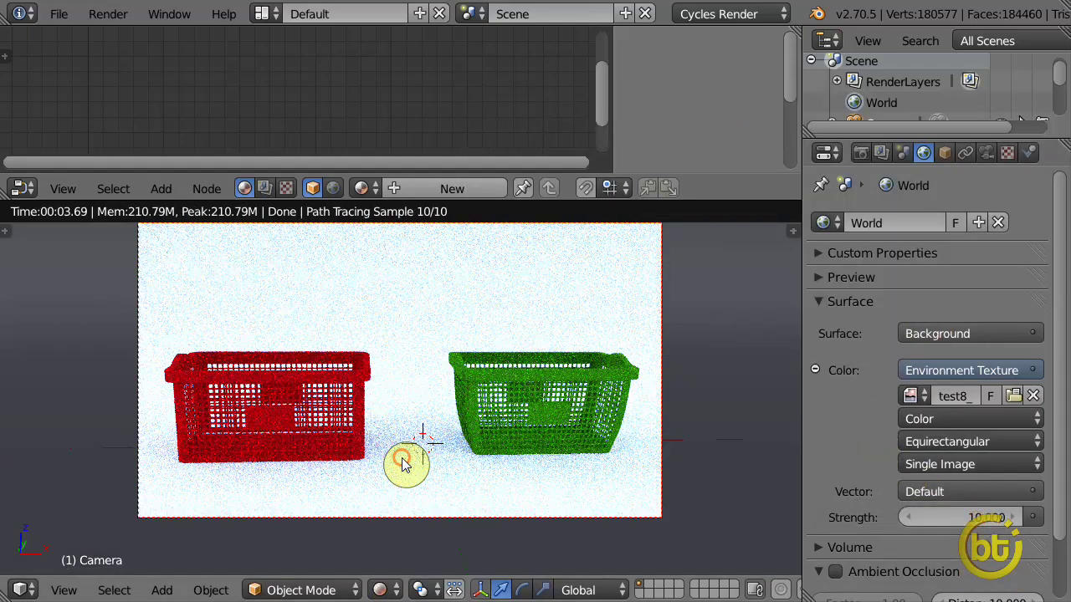